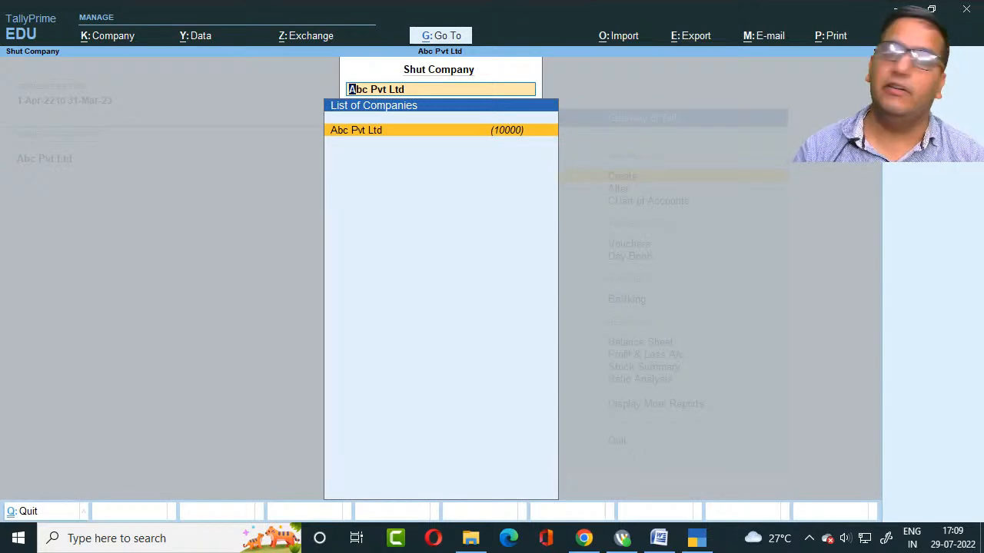
Step: Shut the company Abc Pvt Ltd and open the company India Electronic
key(Return)
text(ind)
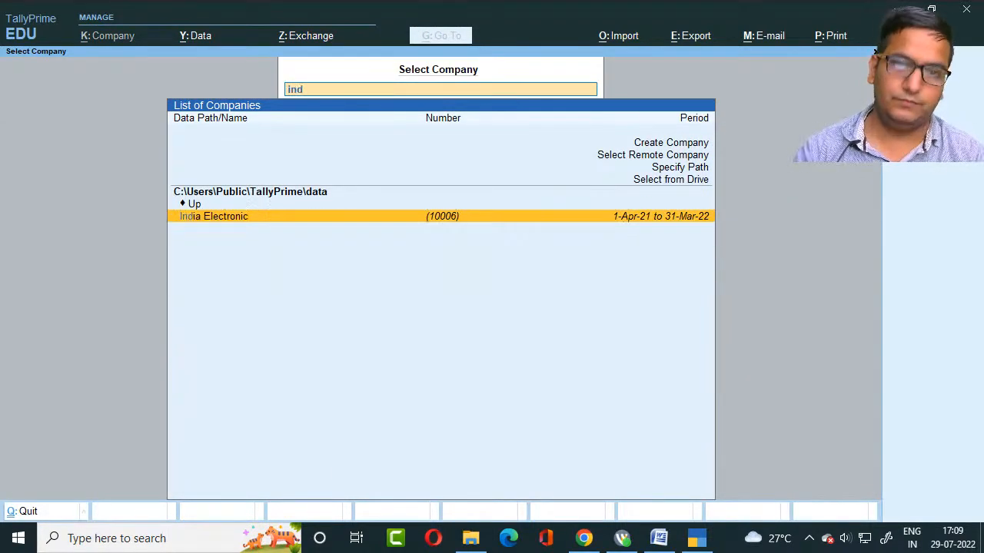
key(Return)
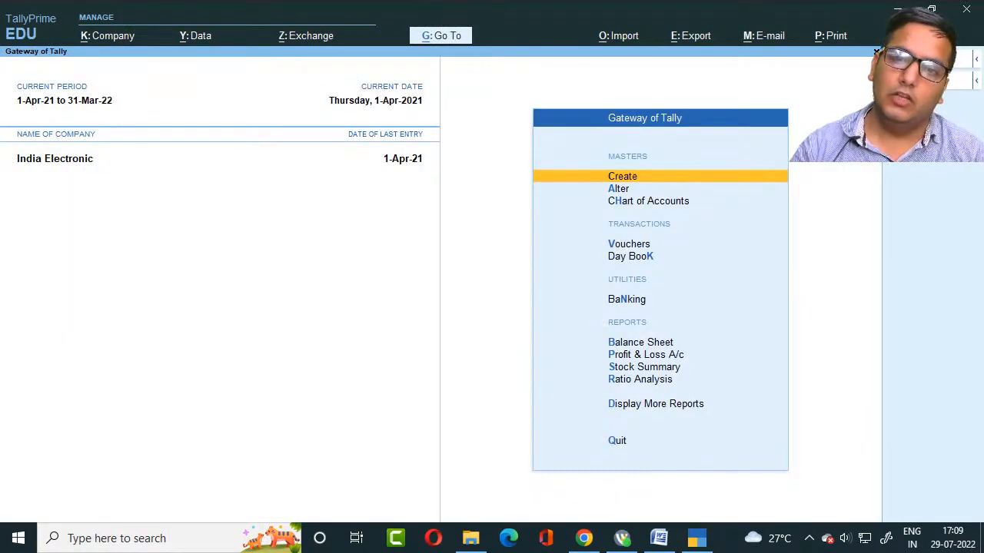
Step: Open the GSTR-3B return report for India Electronic
key(d)
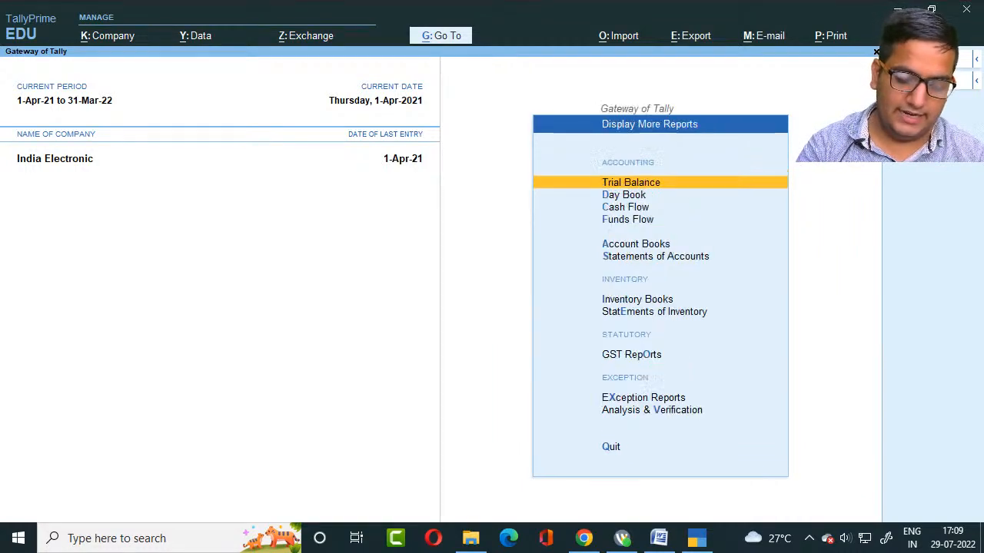
key(o)
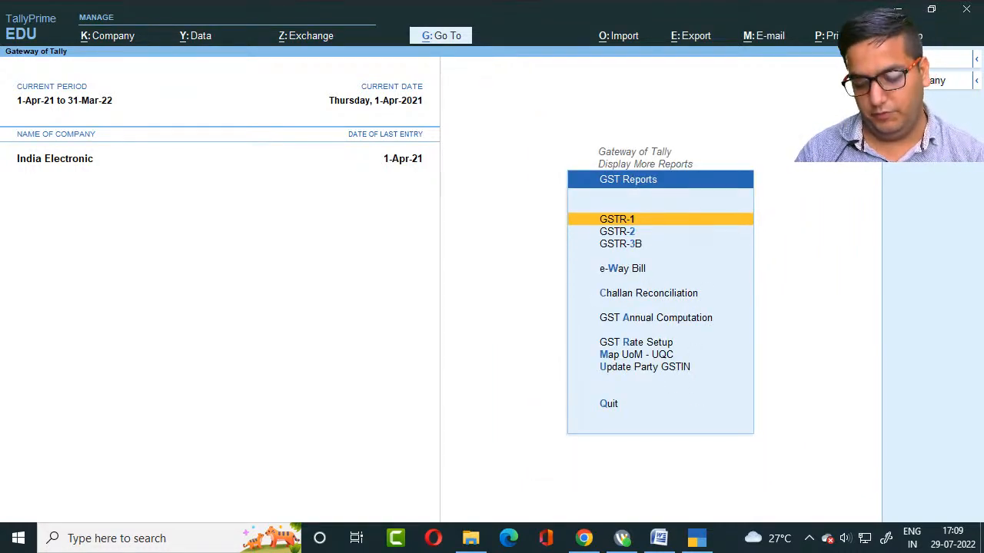
key(3)
key(Down)
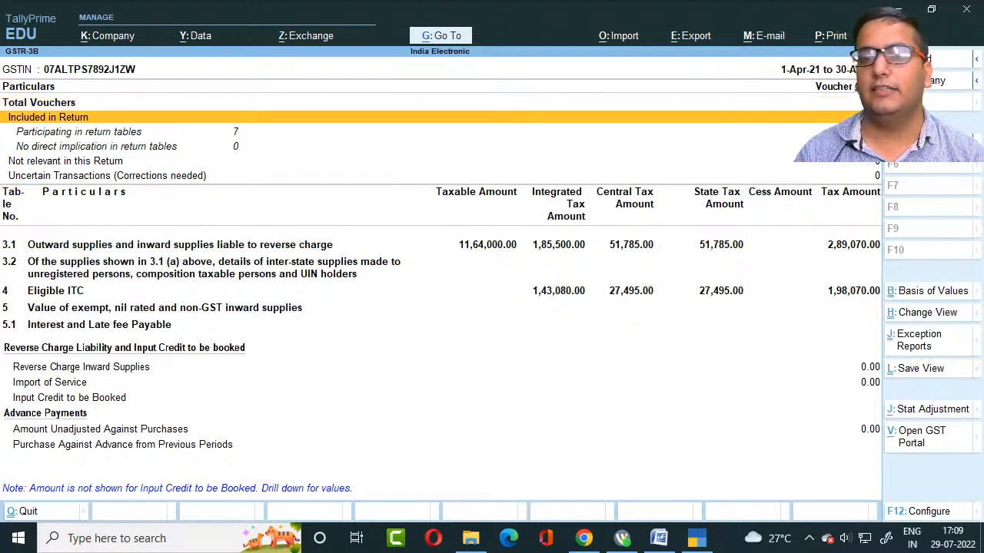
key(Down)
key(Down)
Step: Change the GSTR-3B report format to Detailed
key(F12)
key(Return)
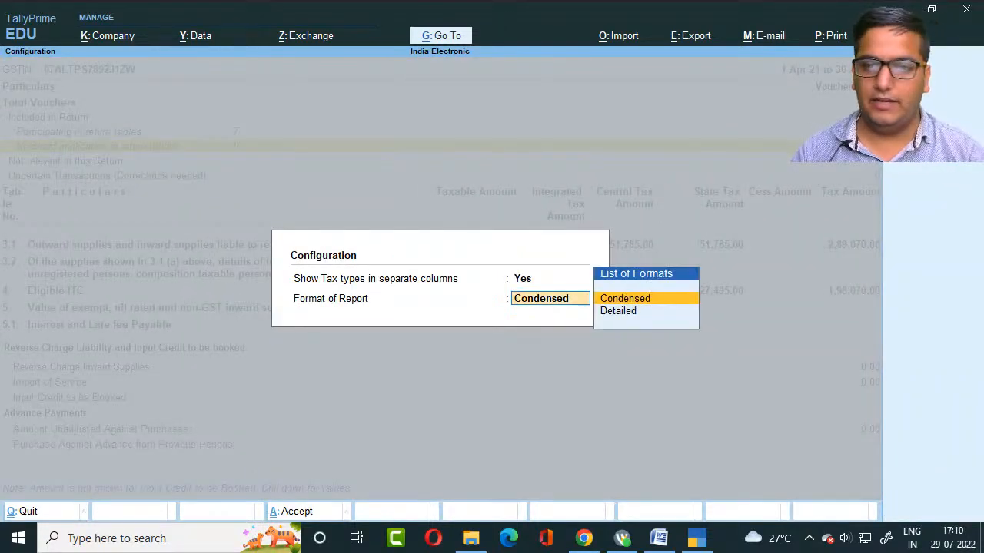
key(Down)
key(Return)
Step: Examine the outward and inward supply rows a to e under section 3.1 of the detailed GSTR-3B
key(Down)
key(Down)
key(Down)
key(Down)
key(Down)
key(Down)
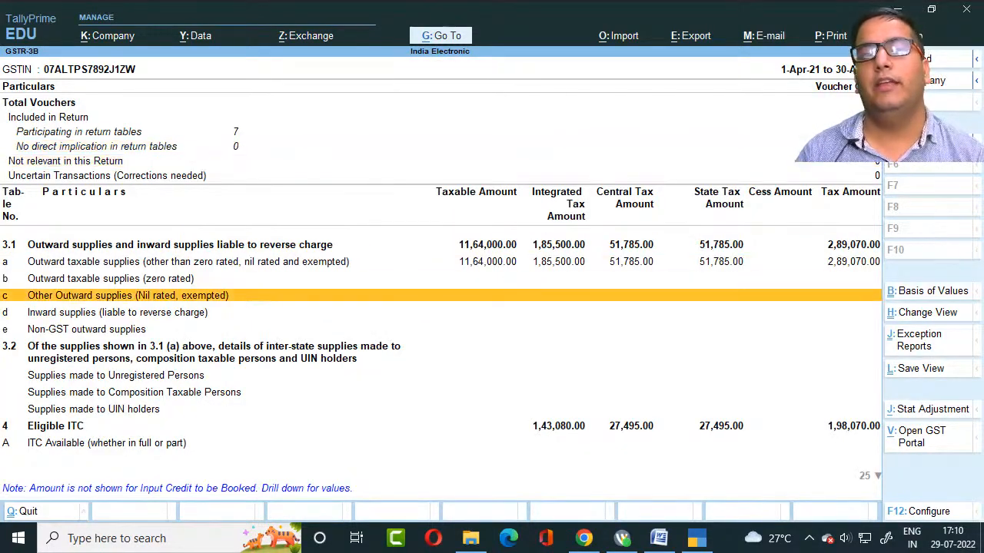
key(Up)
key(Up)
key(Up)
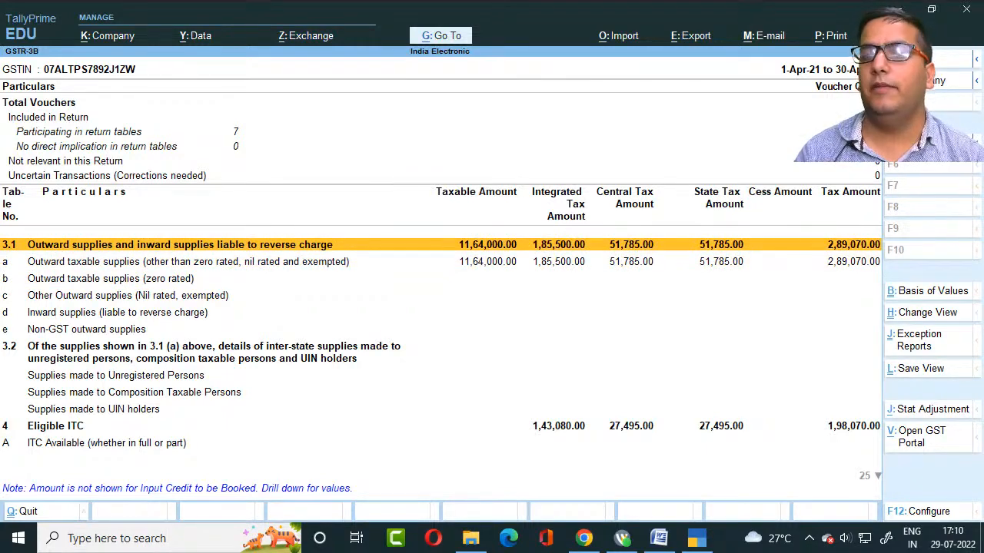
key(Down)
key(Down)
key(Down)
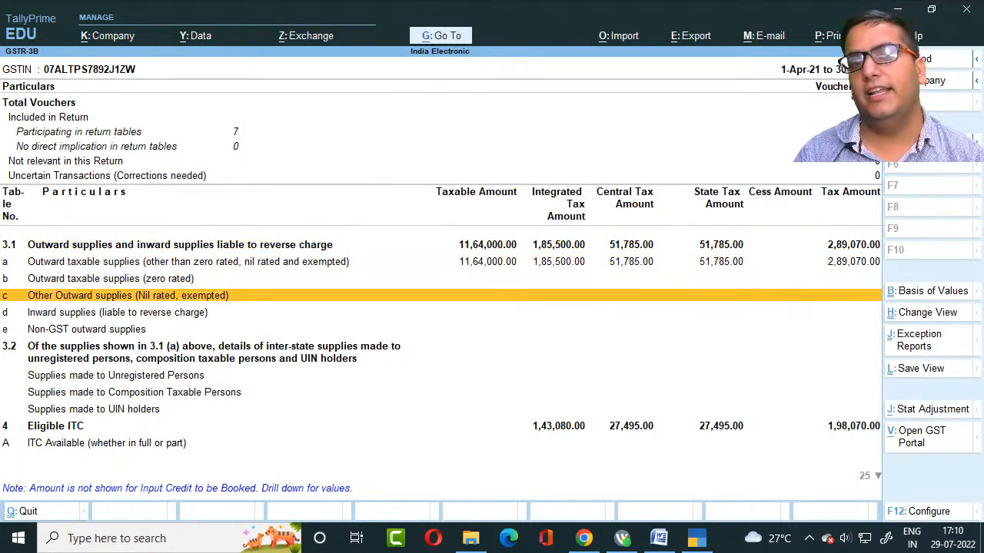
key(Up)
key(Up)
key(Up)
key(Down)
key(Down)
key(Down)
key(Down)
key(Down)
key(Down)
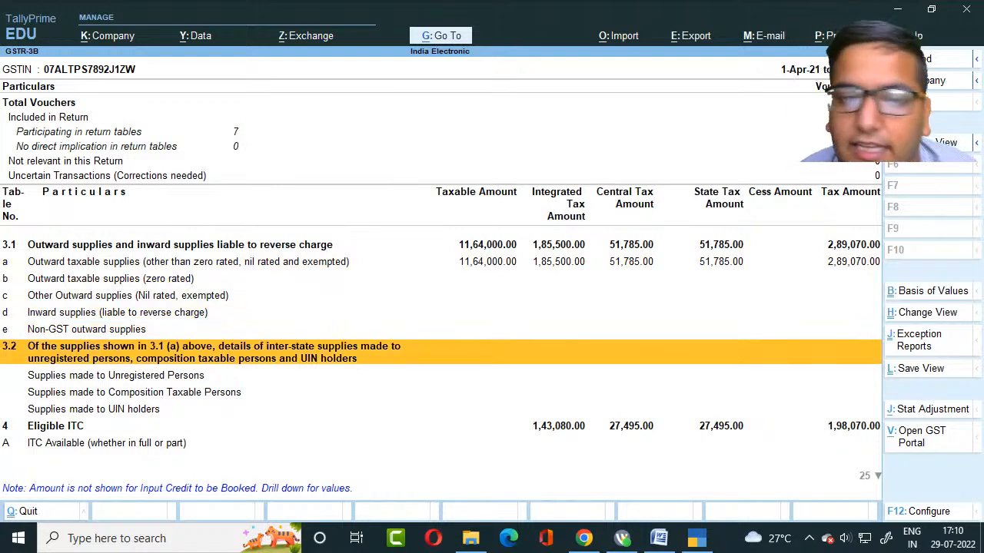
Step: Examine the inter-state supply rows of section 3.2 and the Eligible ITC section of GSTR-3B
key(Down)
key(Down)
key(Down)
key(Down)
key(Down)
key(Down)
key(Up)
key(Up)
key(Up)
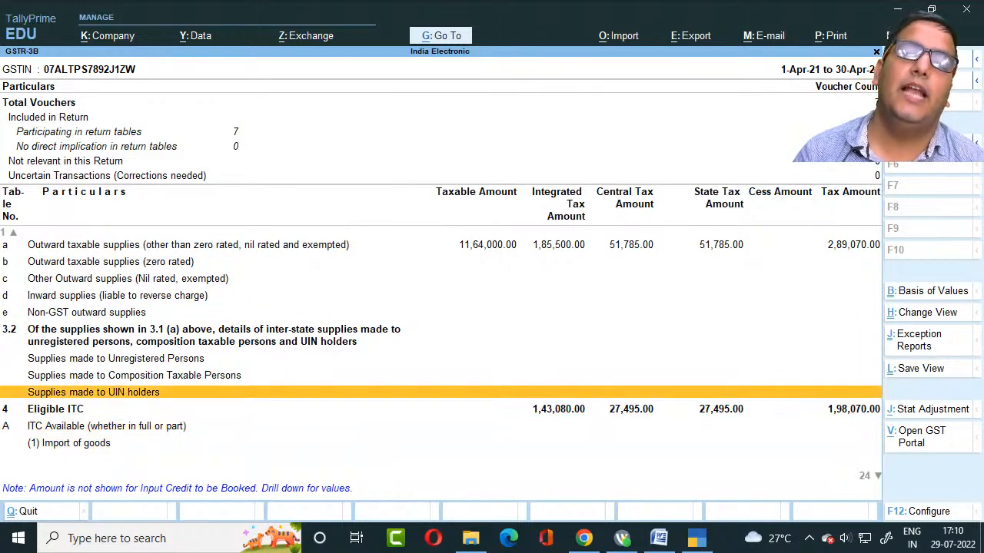
key(Down)
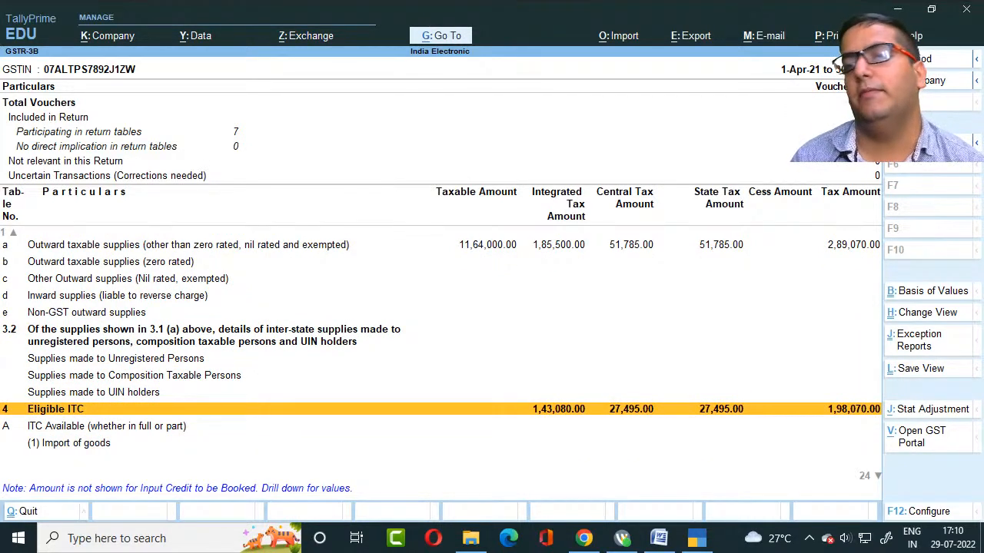
Step: Close the detailed GSTR-3B report and reopen it in its condensed format
key(Escape)
key(Up)
key(Up)
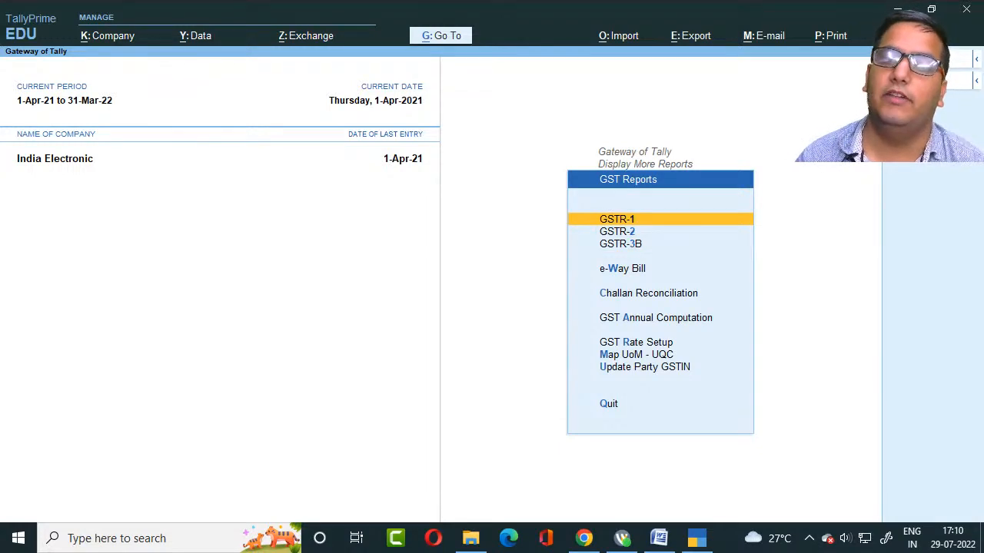
key(Down)
key(Down)
key(Return)
key(Down)
key(Down)
key(Down)
key(Down)
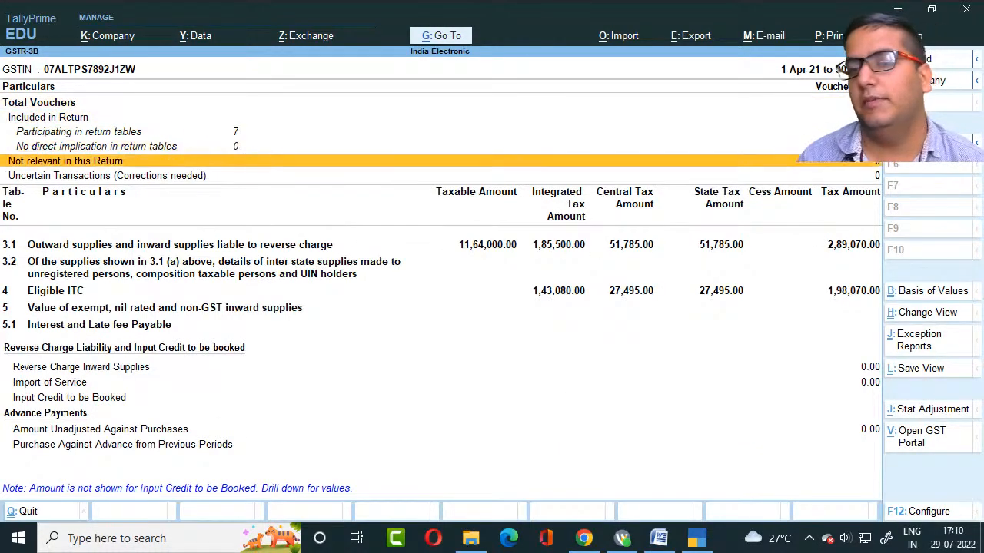
key(Down)
Step: Leave GSTR-3B, open the GSTR-1 report and review its B2B, B2C(Large) and B2C(Small) invoice rows
key(Escape)
key(Up)
key(Up)
key(Return)
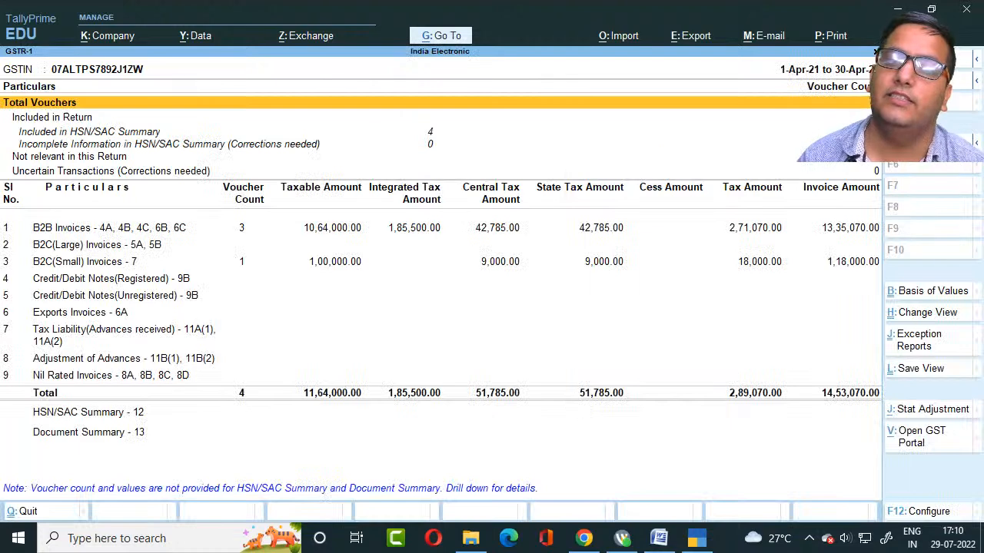
key(Down)
key(Down)
key(Down)
key(Down)
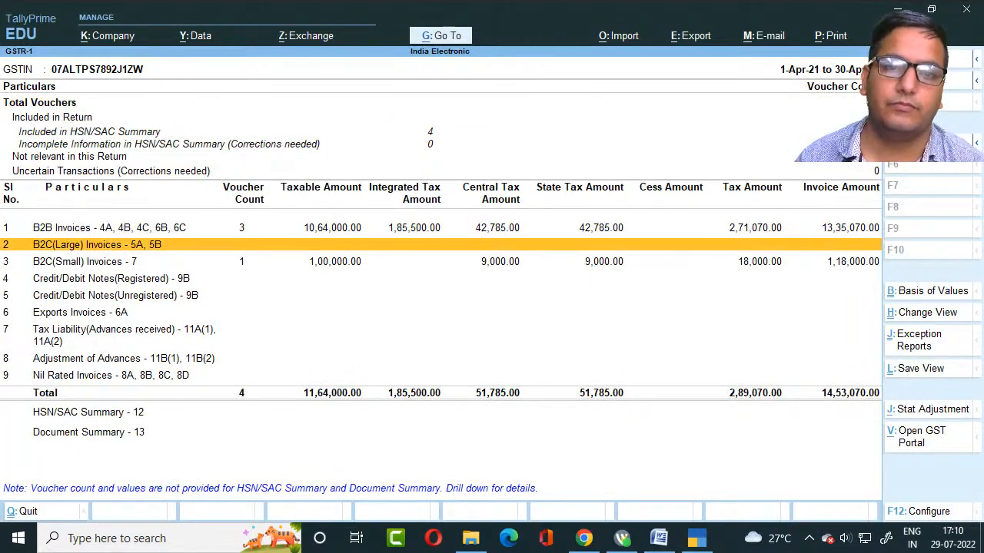
key(Up)
key(Down)
key(Down)
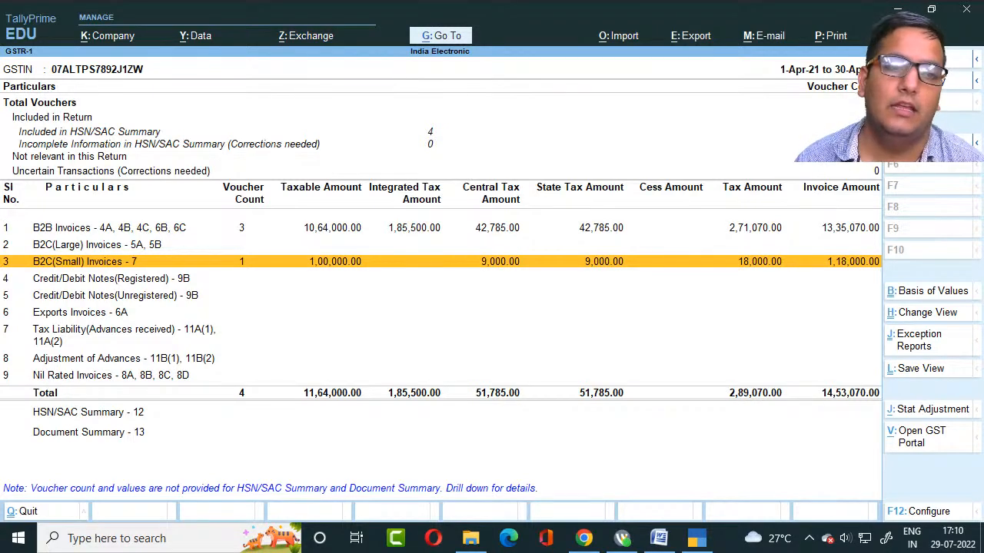
Step: Close the GSTR-1 report and return to the Gateway of Tally
key(Escape)
key(Down)
key(Escape)
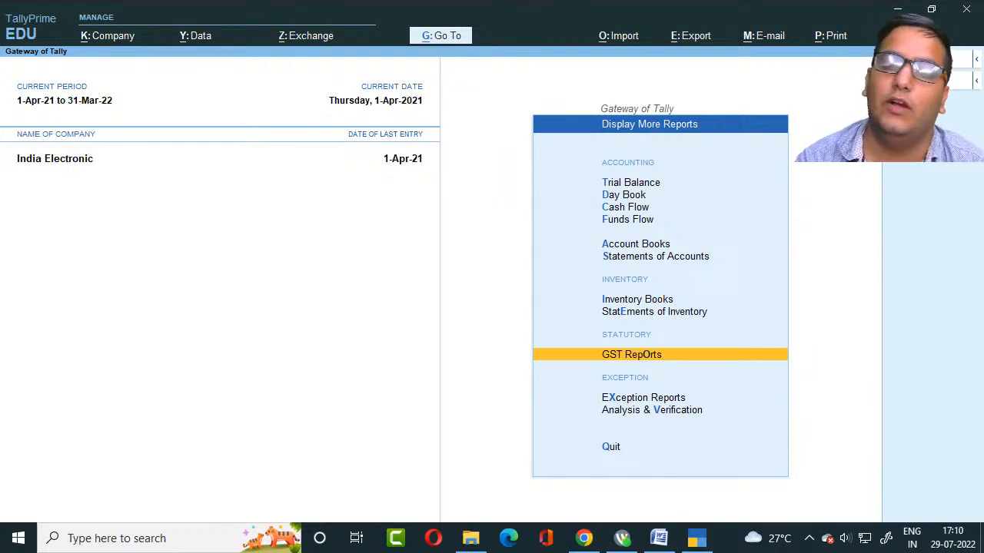
key(Escape)
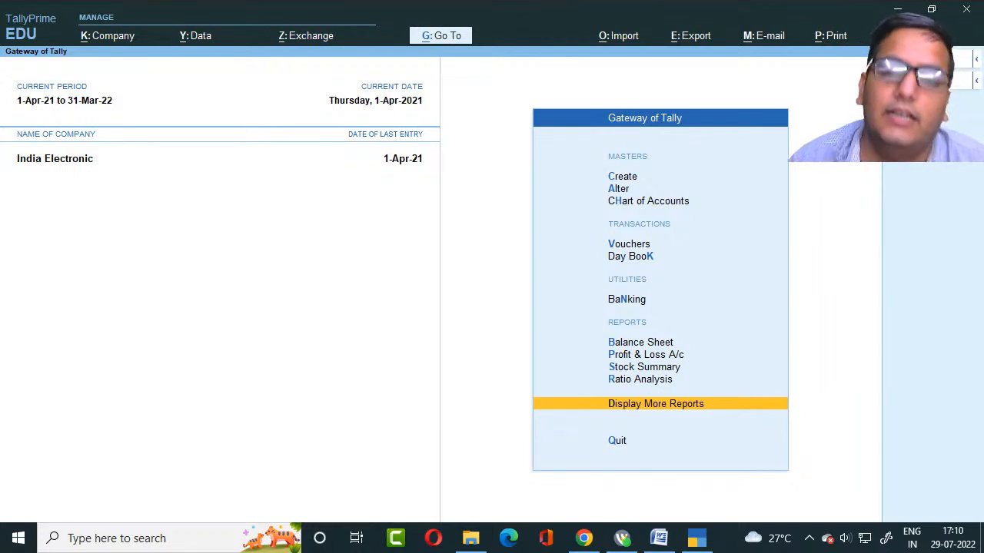
key(Down)
key(Down)
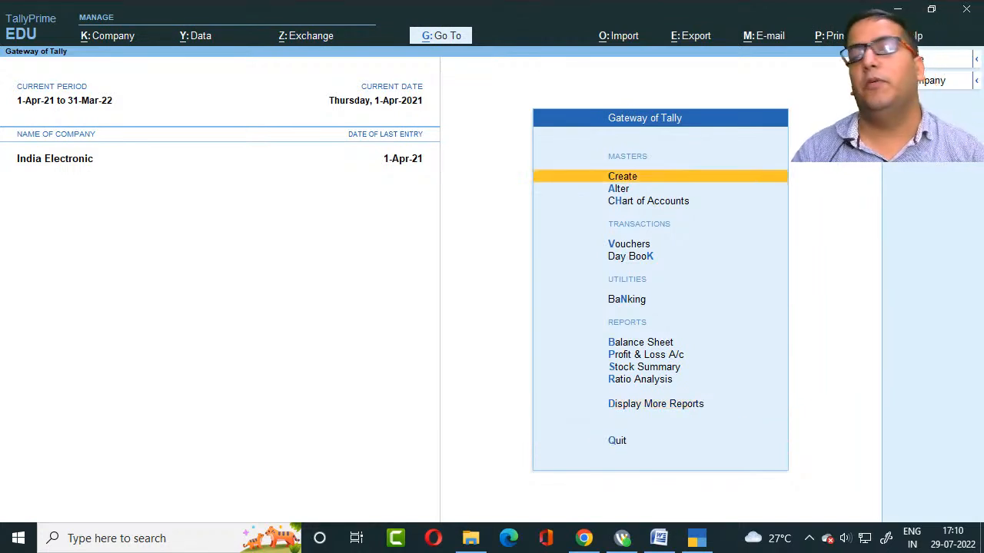
Step: Open the Balance Sheet and expand it to show the groups under each liability and asset head
key(Up)
key(Up)
key(Up)
key(Up)
key(Up)
key(Up)
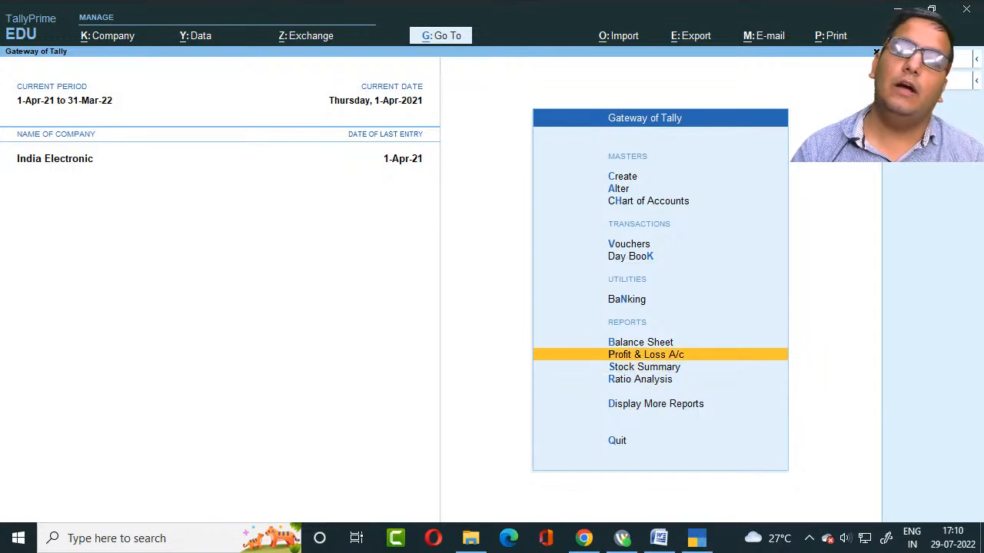
key(Return)
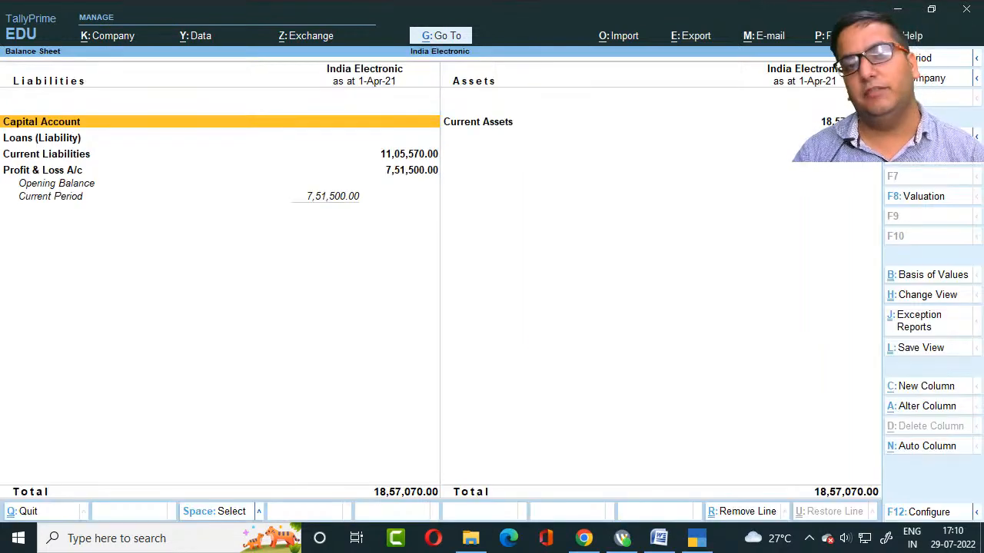
key(alt+F5)
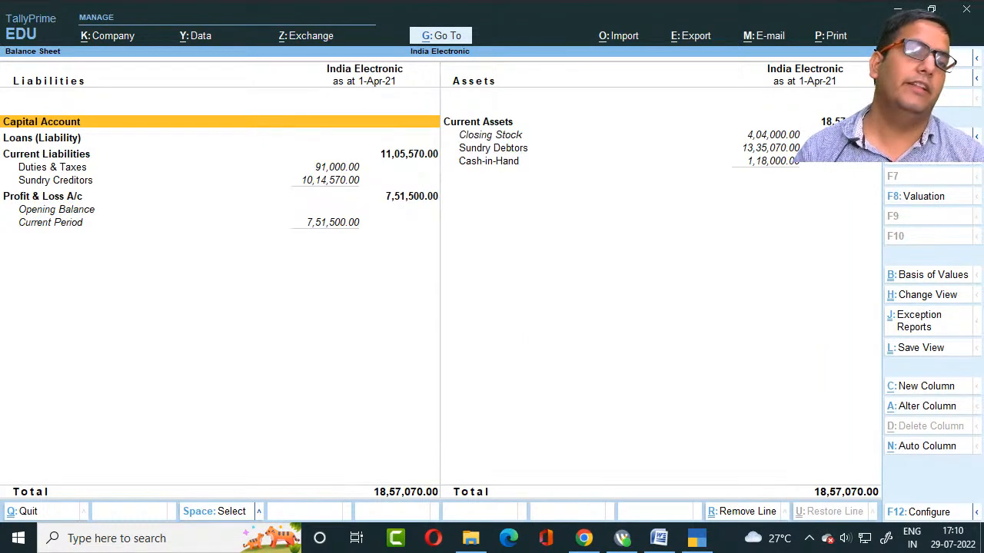
Step: Open the group summary of Duties & Taxes under Current Liabilities
key(Down)
key(Down)
key(Down)
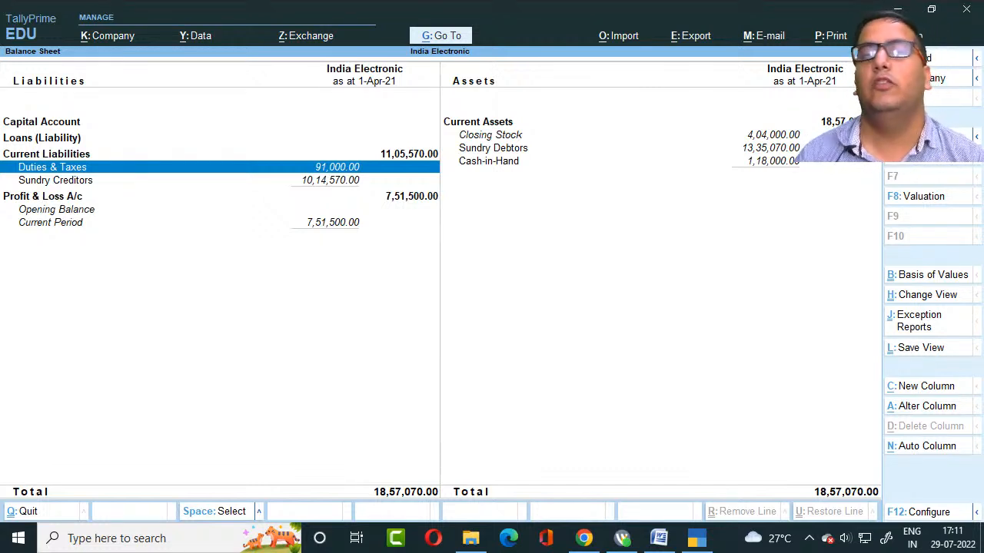
key(Return)
key(Escape)
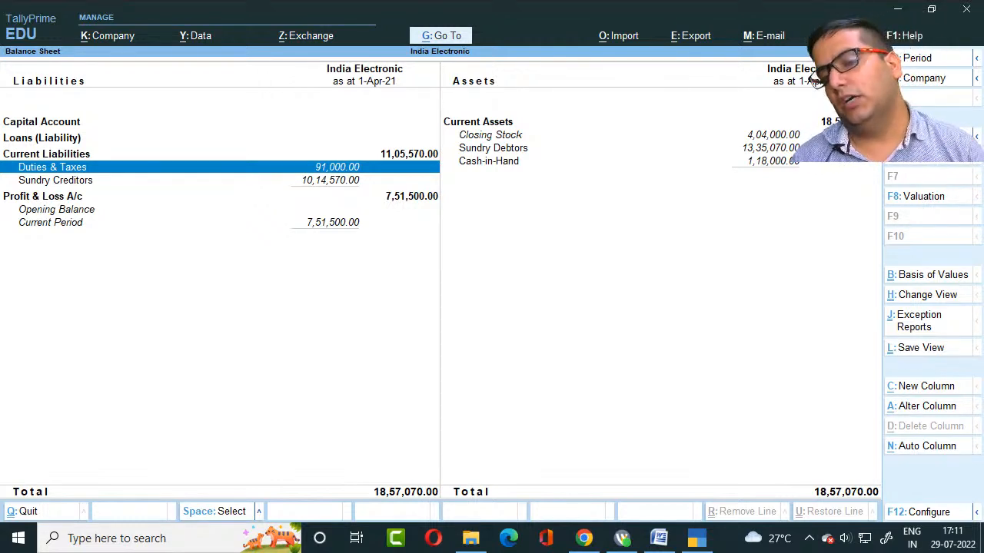
key(space)
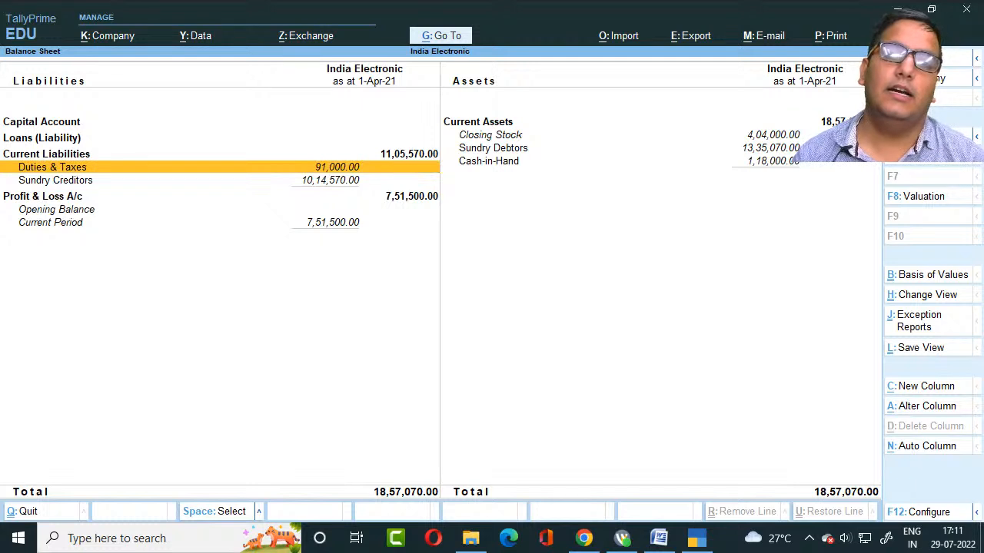
key(space)
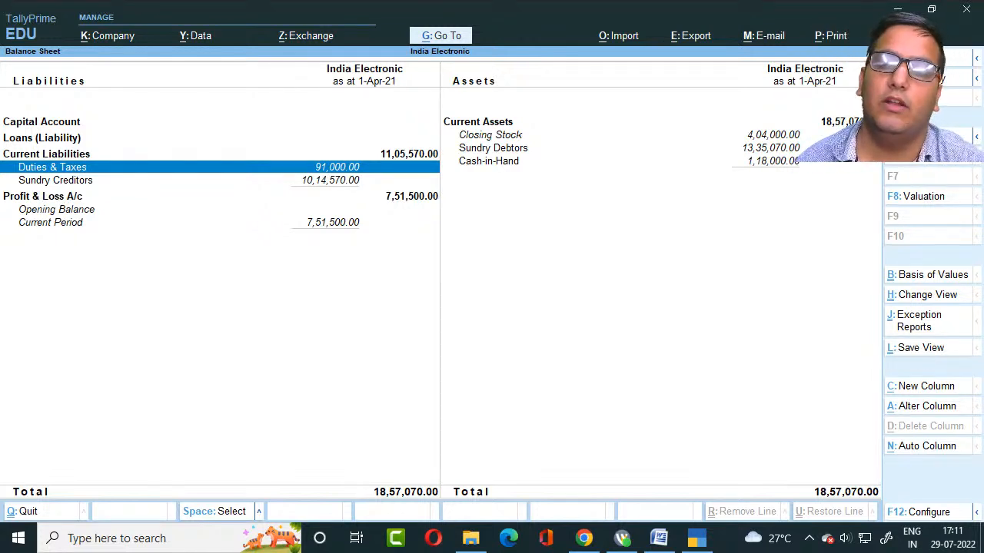
key(Up)
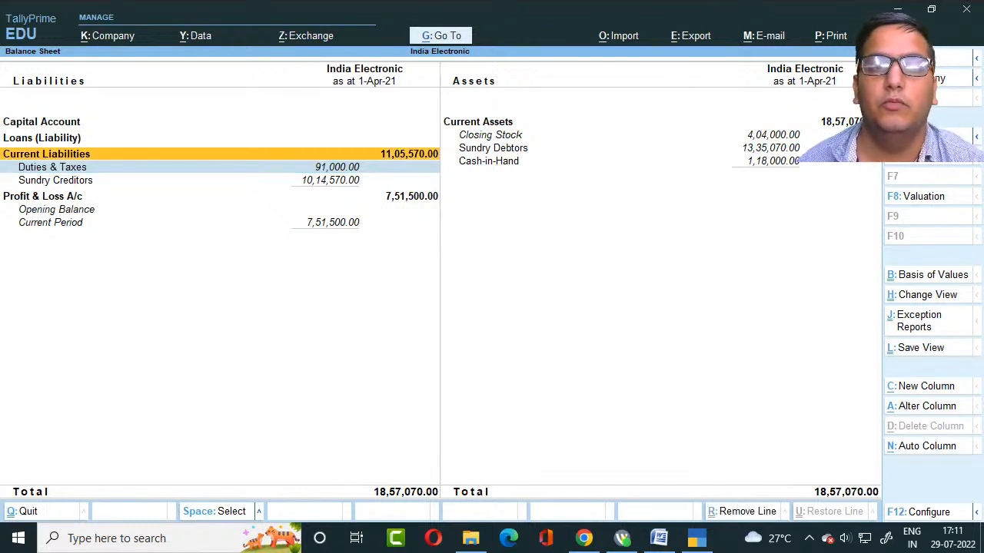
key(Down)
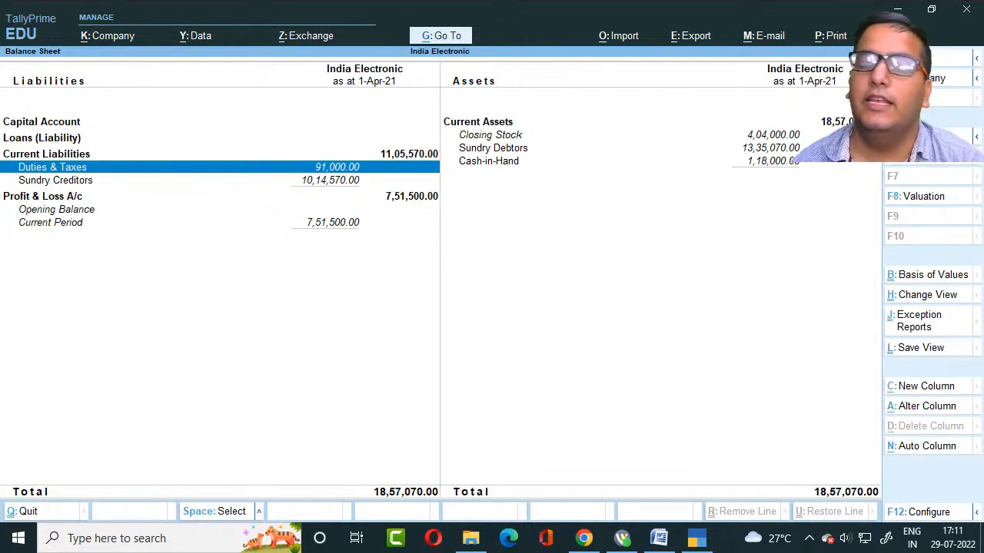
key(Return)
key(Escape)
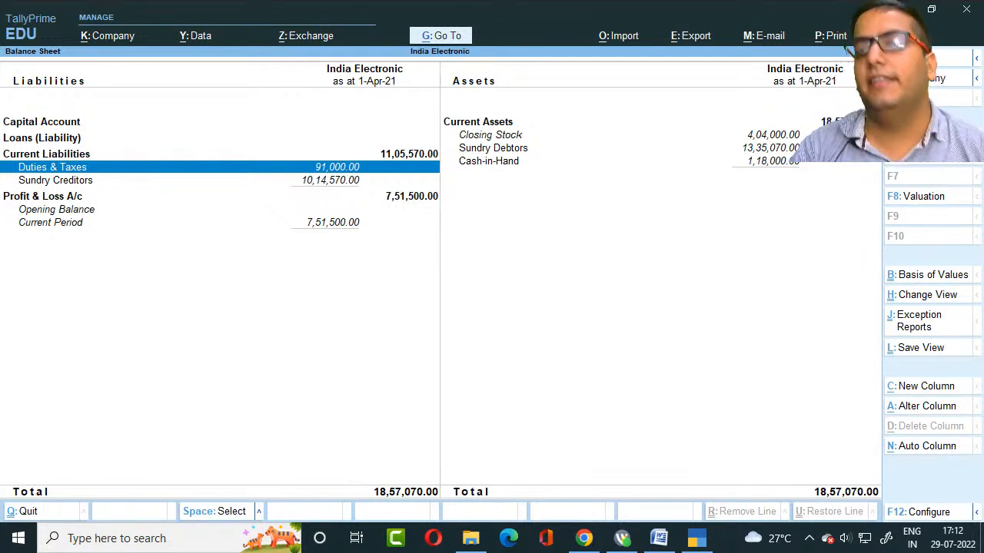
key(Return)
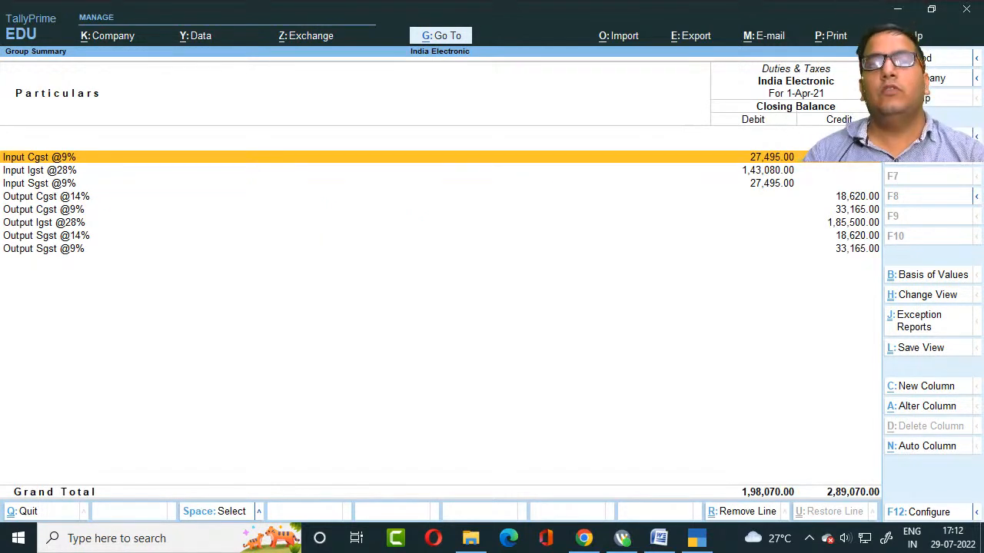
key(Down)
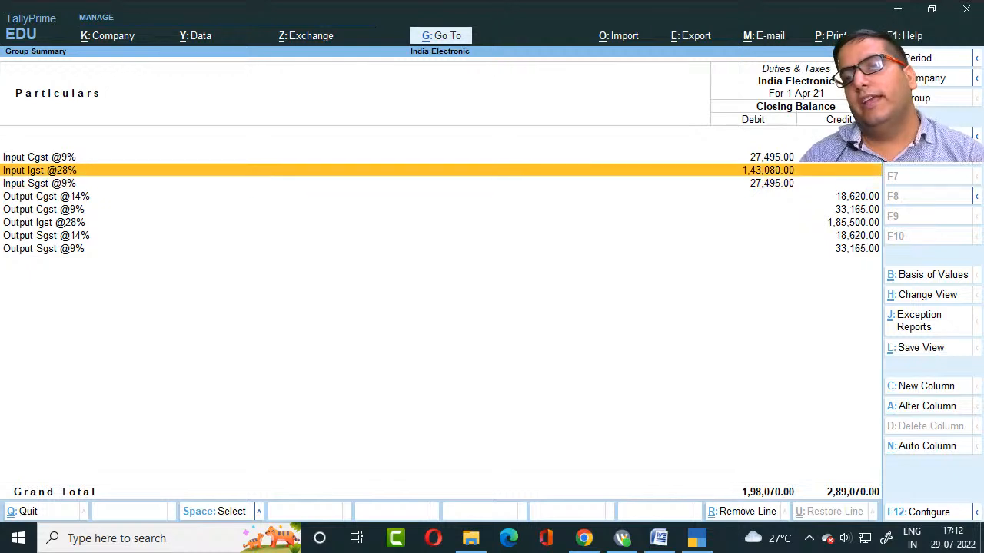
key(Up)
key(space)
key(space)
key(space)
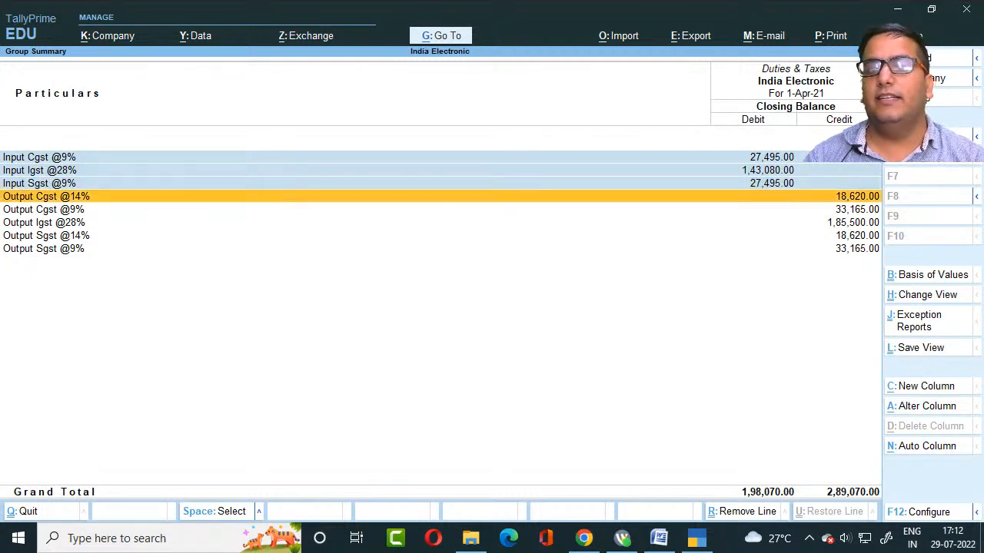
key(space)
key(Down)
key(Down)
key(Up)
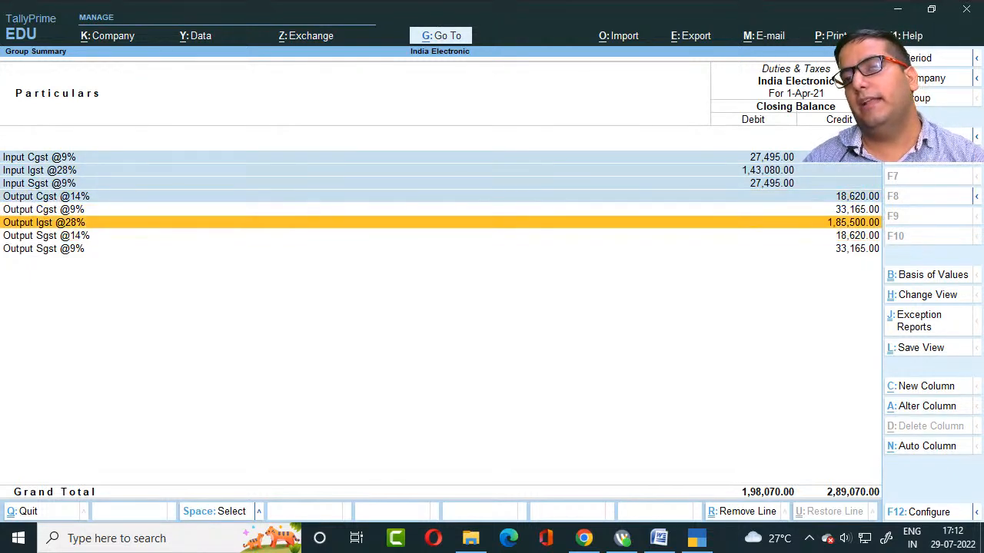
key(Up)
key(Up)
key(space)
key(Down)
key(Down)
key(space)
key(Up)
key(Up)
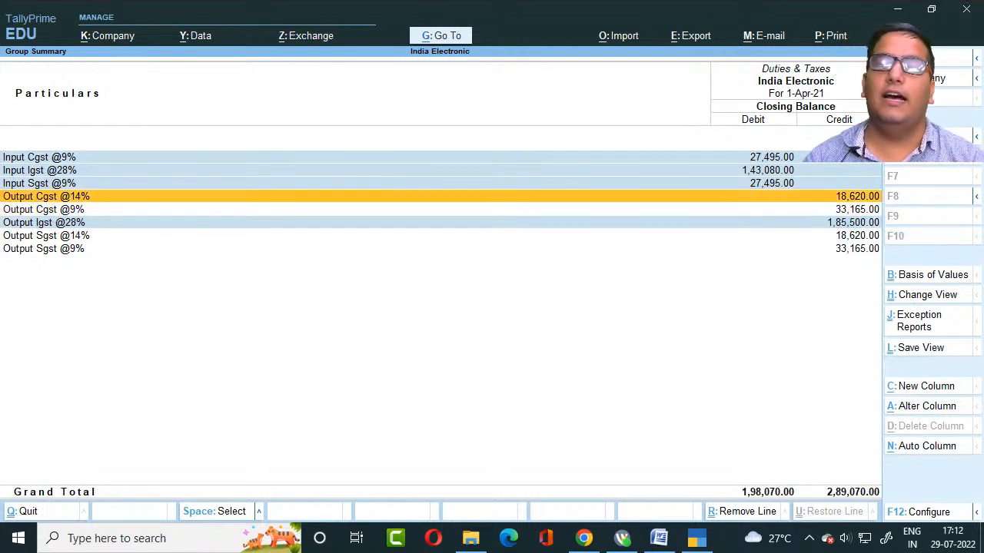
key(space)
key(Down)
key(Down)
key(Down)
key(Down)
key(Up)
key(Up)
key(Up)
key(Up)
key(Up)
key(Up)
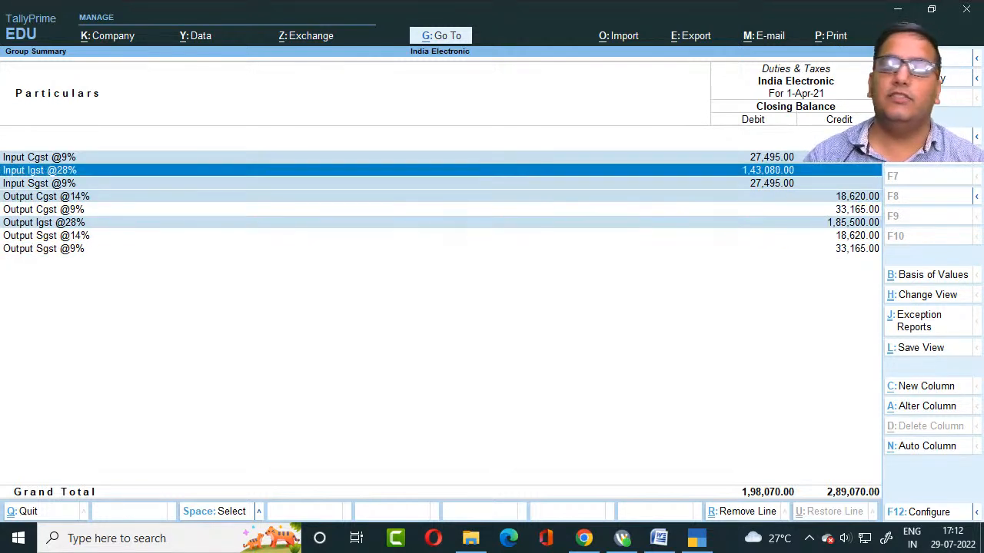
key(Up)
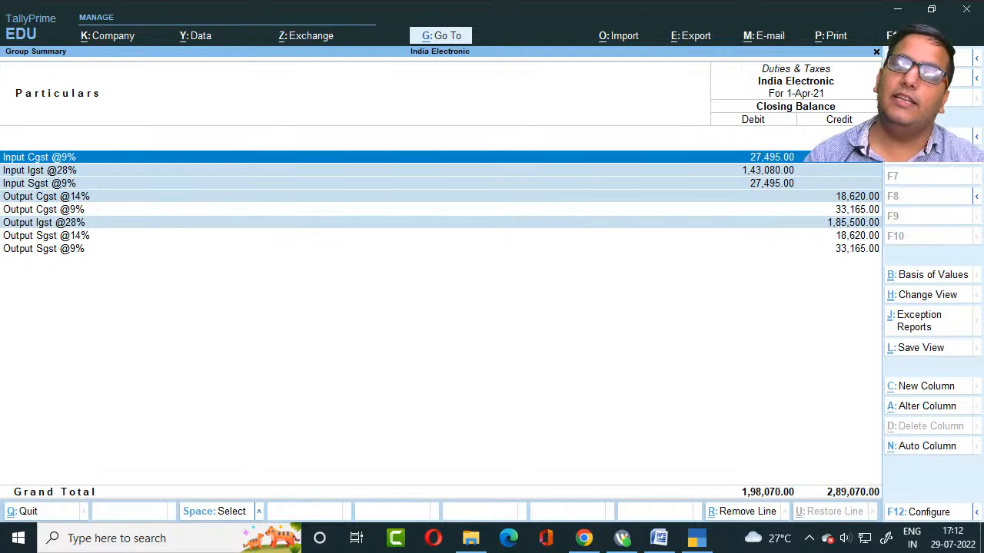
Step: Compare the input GST lines with the output CGST, IGST and SGST lines in the group summary
key(Down)
key(Down)
key(Down)
key(Down)
key(Down)
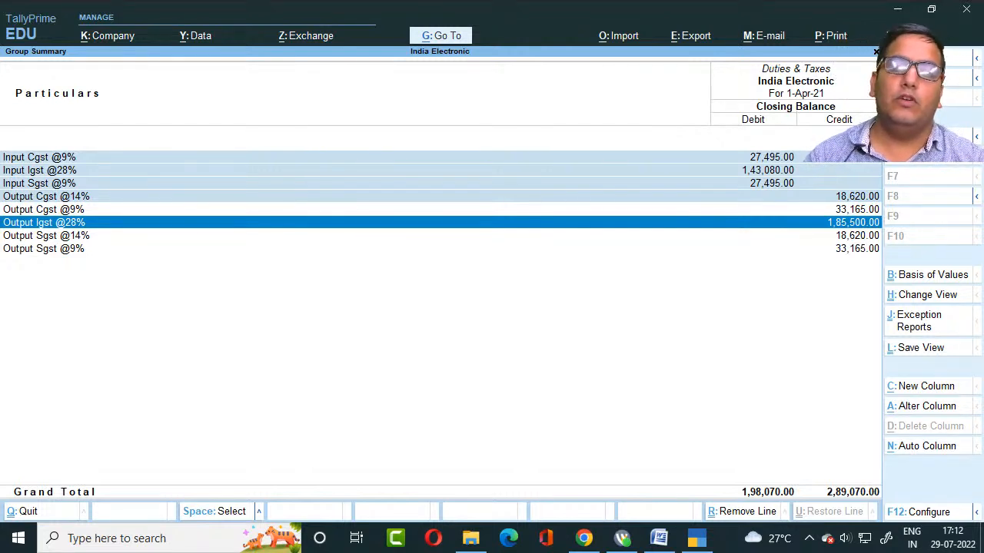
key(Up)
key(Up)
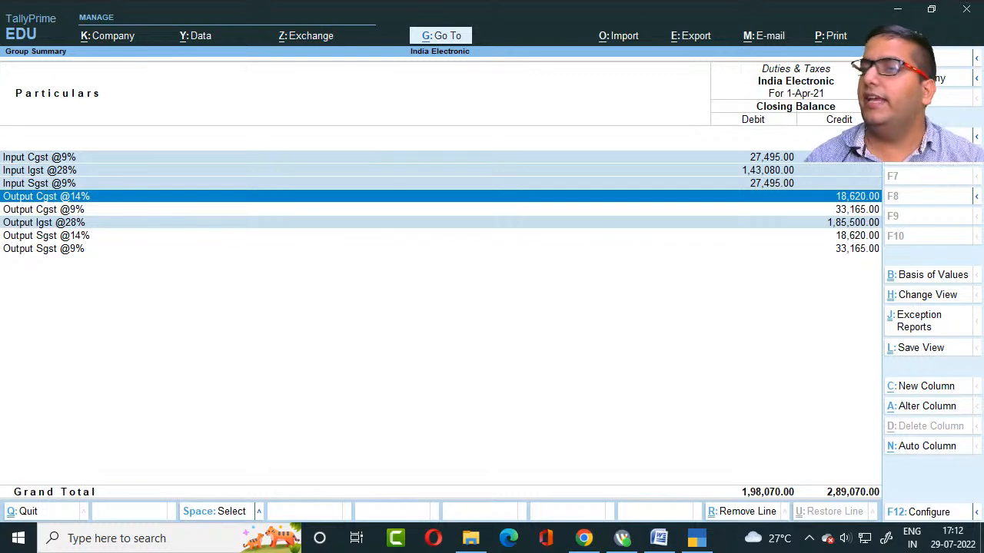
key(Down)
key(Down)
key(Down)
key(Down)
key(Up)
key(Up)
key(Up)
key(Up)
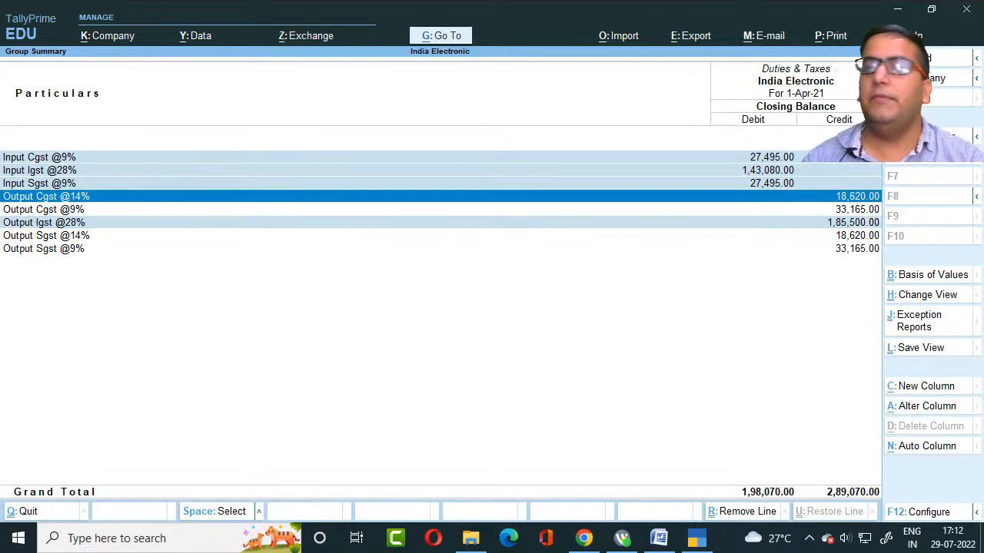
key(Up)
key(Up)
key(Up)
Step: Close and reopen the Duties & Taxes group summary to clear the marked lines
key(Escape)
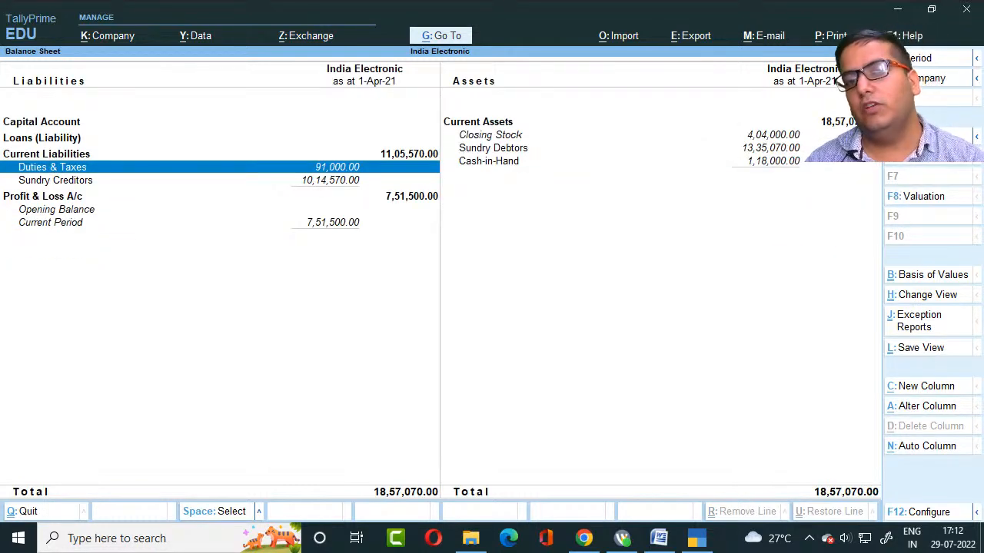
key(Return)
key(Down)
key(Down)
key(Down)
key(Down)
key(Down)
key(Down)
key(Down)
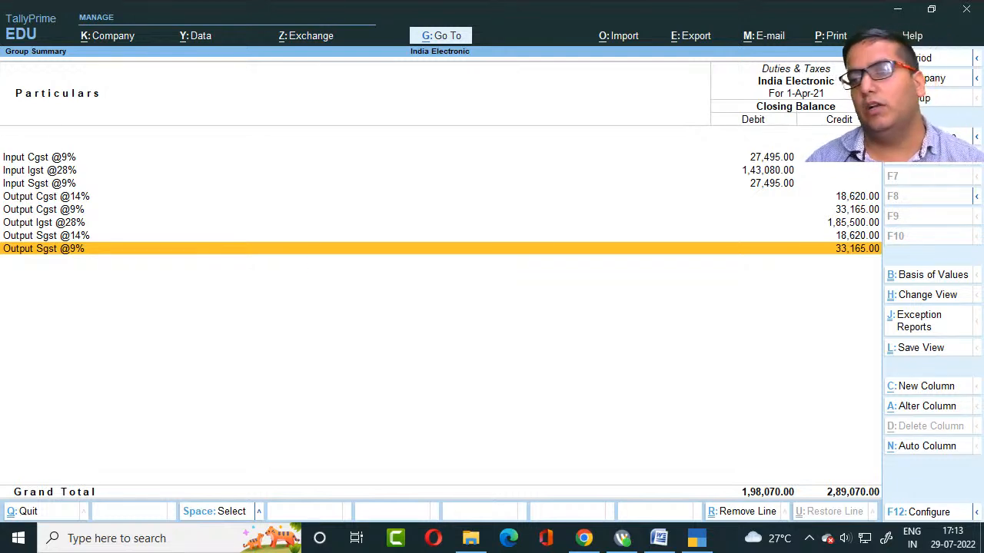
key(Up)
key(Up)
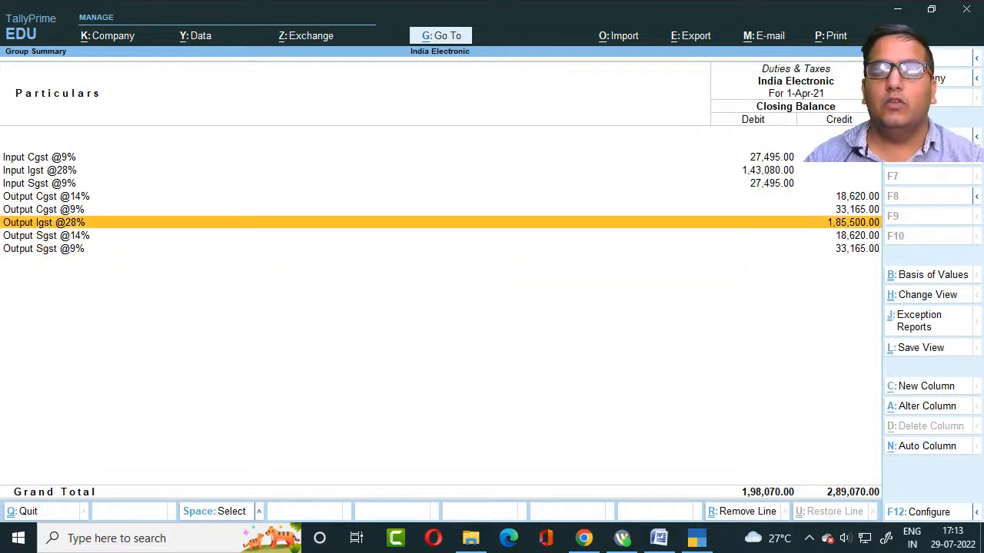
key(Return)
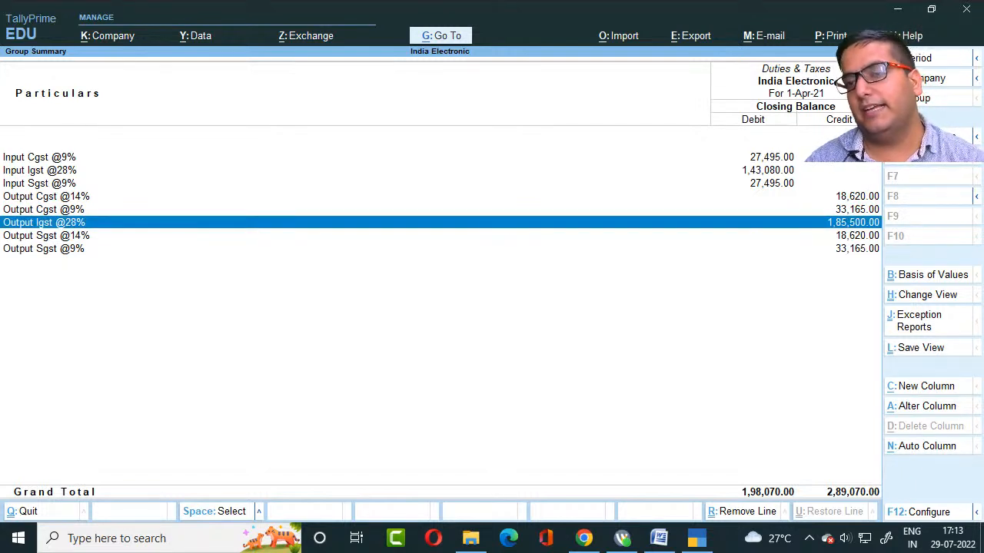
key(space)
key(Up)
key(Up)
key(Up)
key(Up)
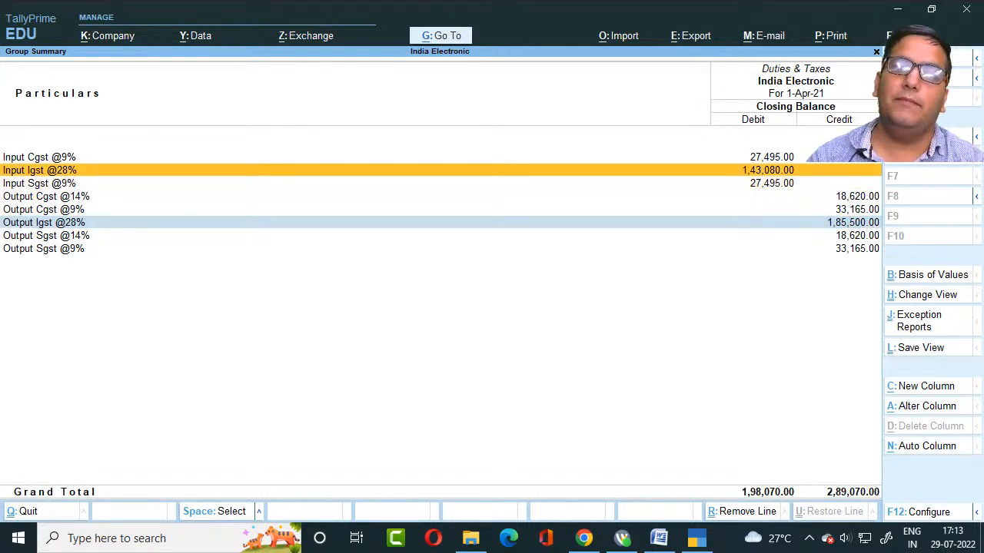
key(space)
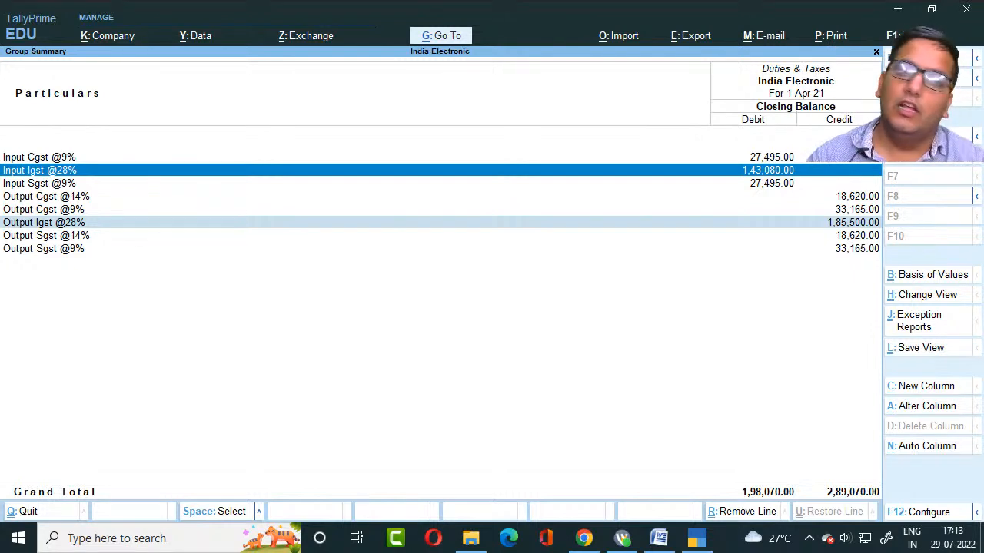
key(Down)
key(Down)
key(Down)
key(Down)
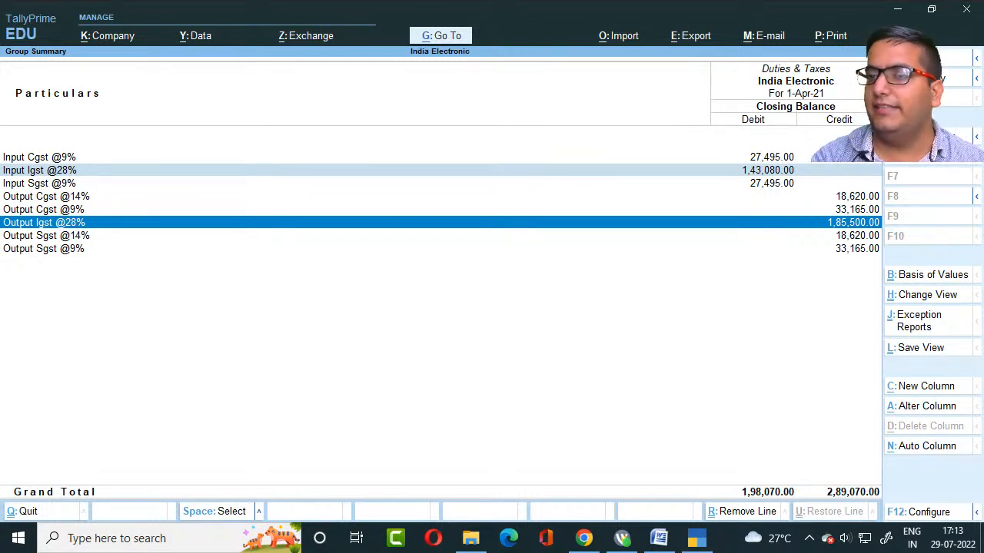
key(ctrl+n)
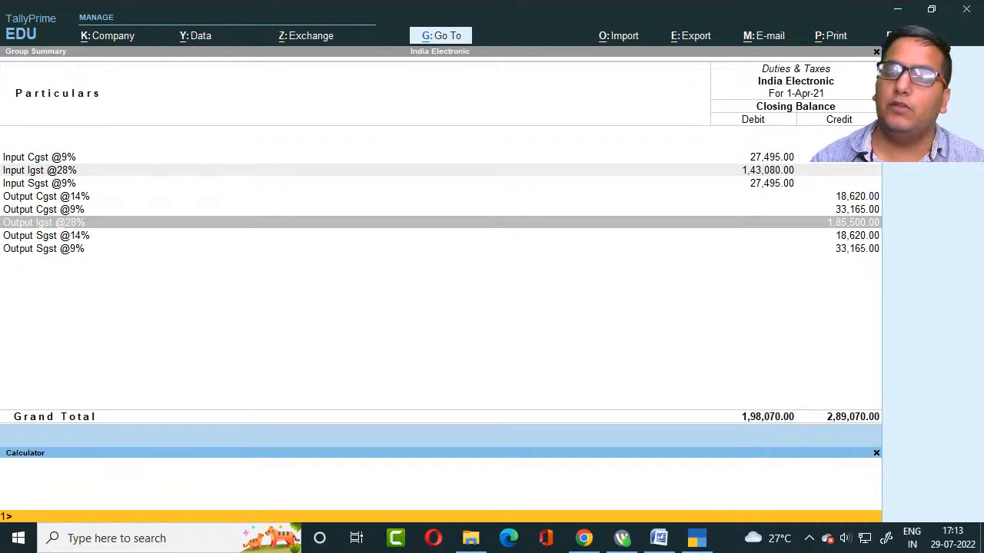
text(143080)
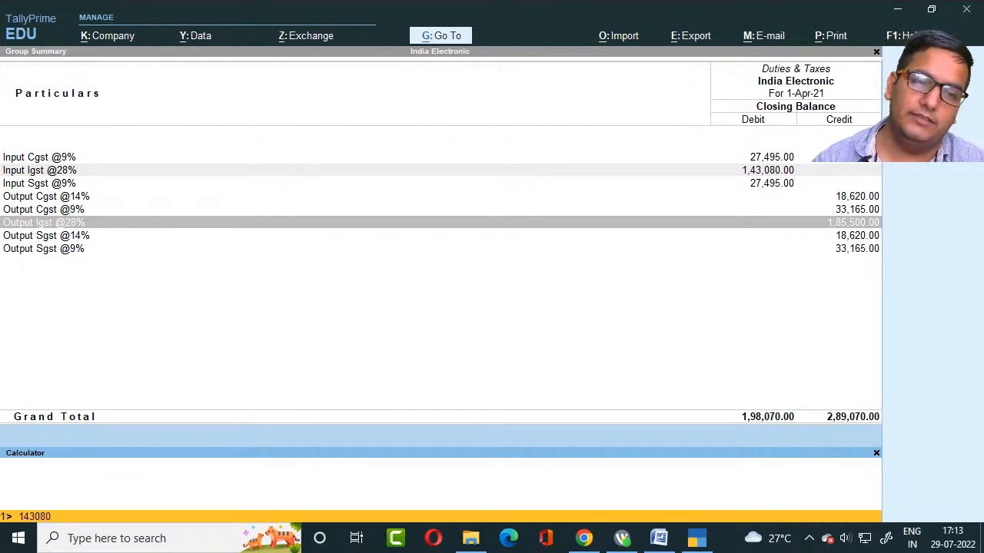
text(-)
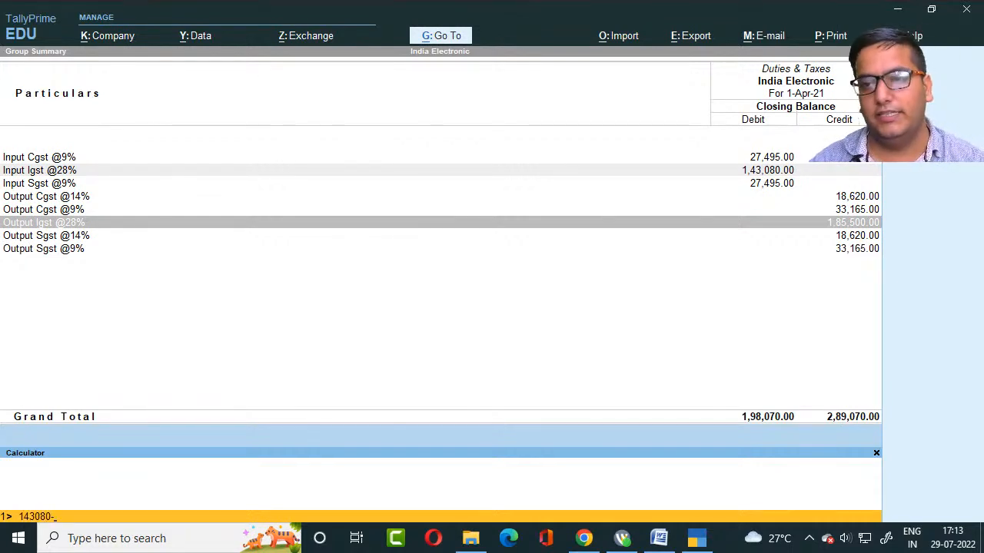
text(185)
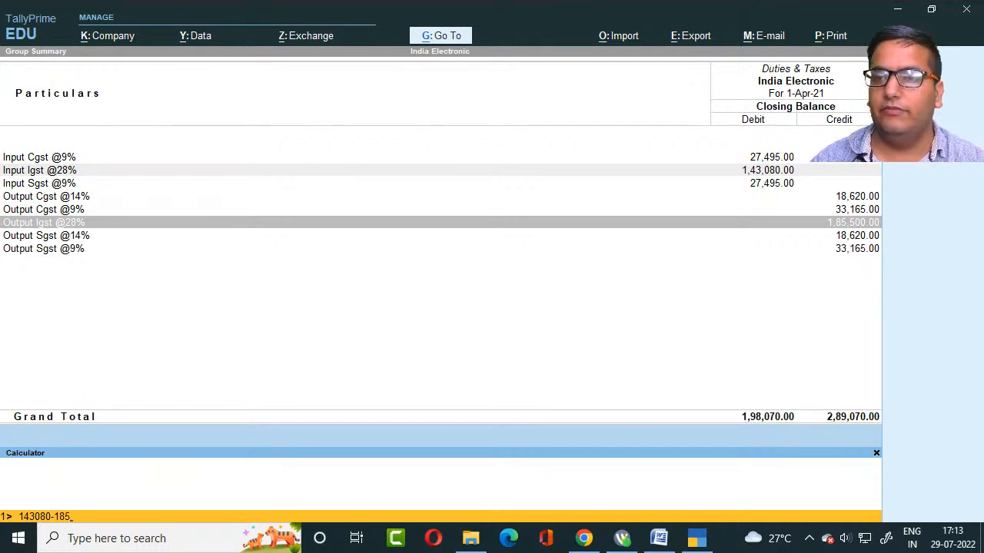
text(500)
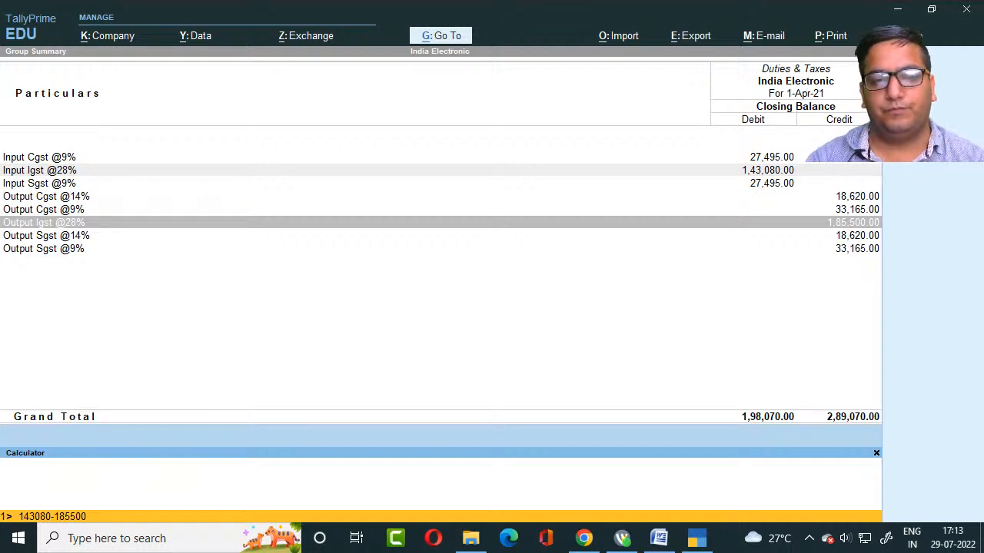
key(BackSpace)
key(BackSpace)
key(BackSpace)
key(BackSpace)
key(BackSpace)
key(BackSpace)
key(BackSpace)
key(BackSpace)
key(BackSpace)
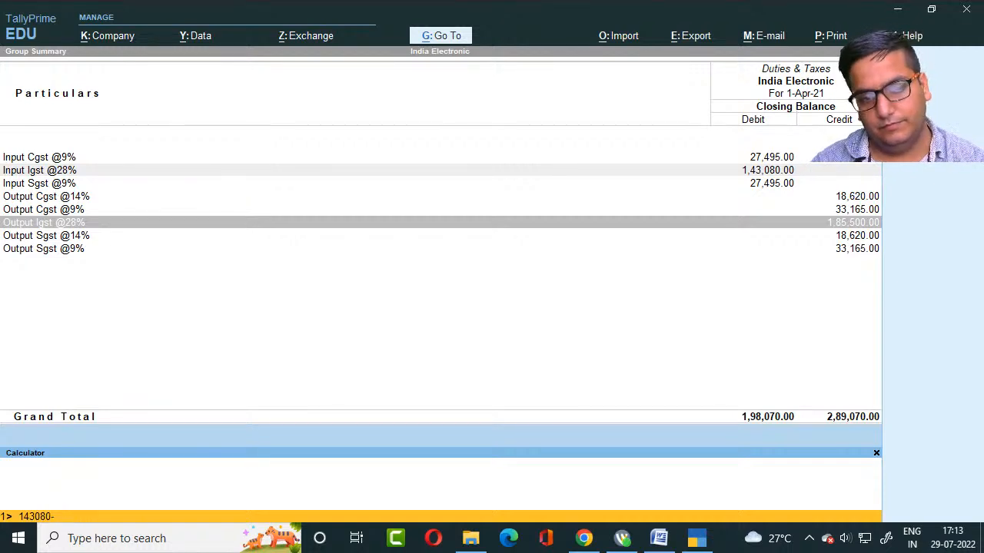
key(BackSpace)
key(BackSpace)
key(BackSpace)
key(BackSpace)
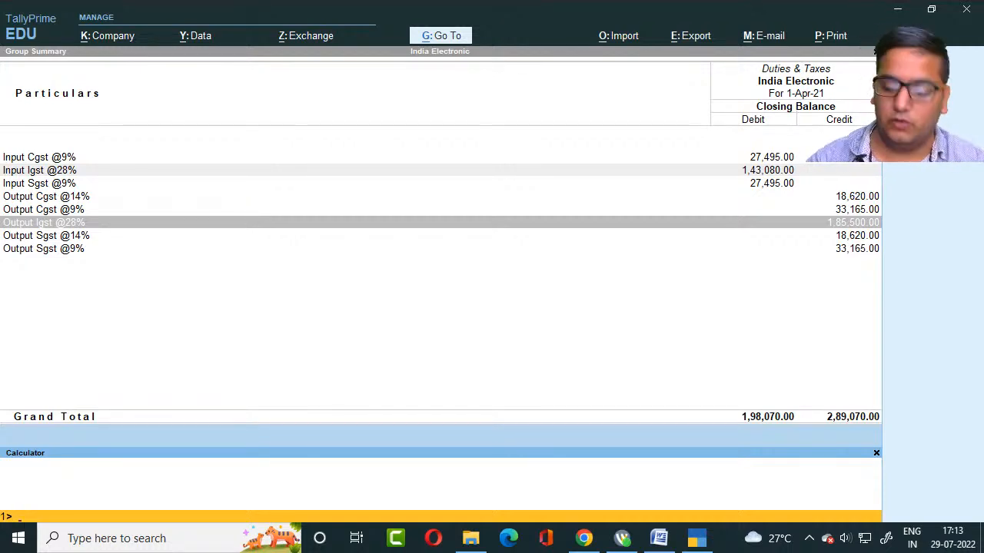
text(18)
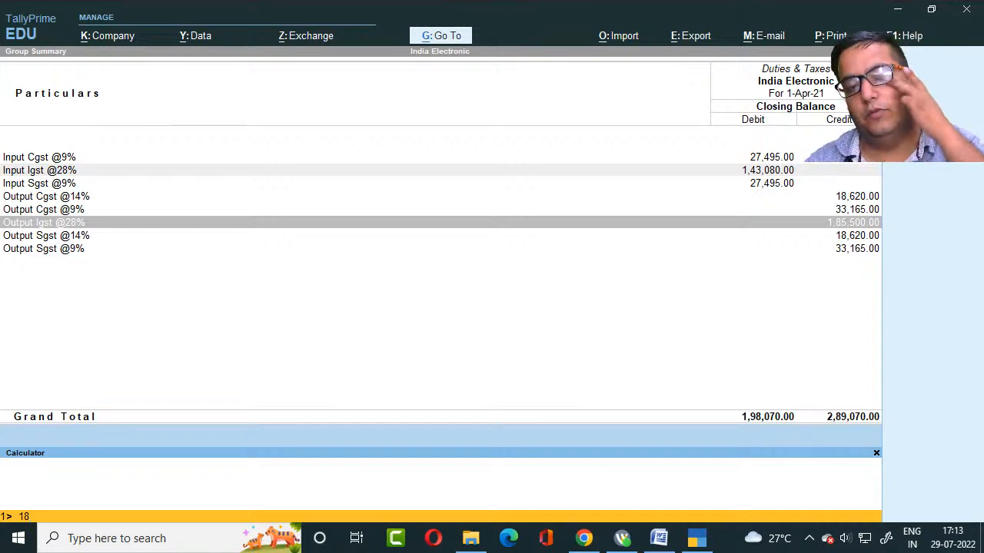
text(5)
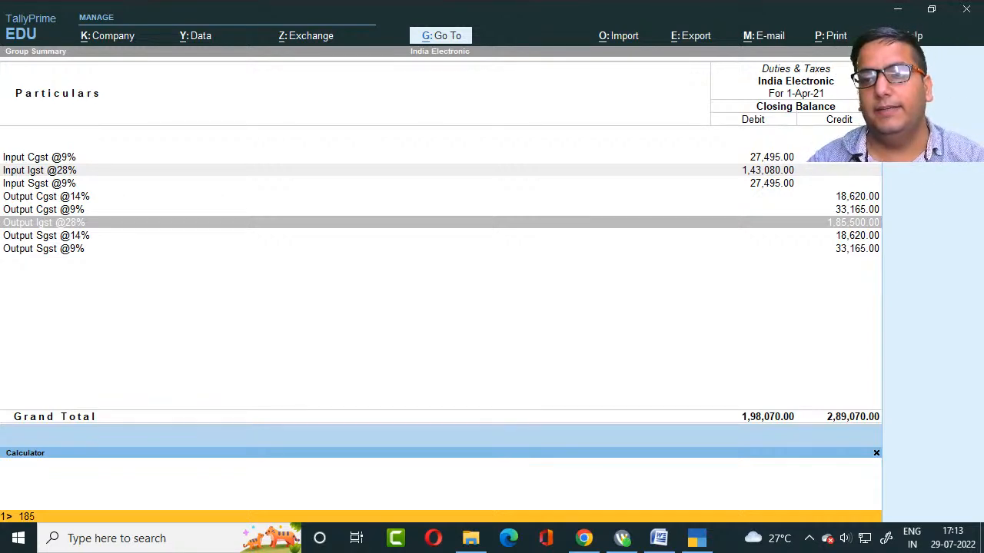
text(500)
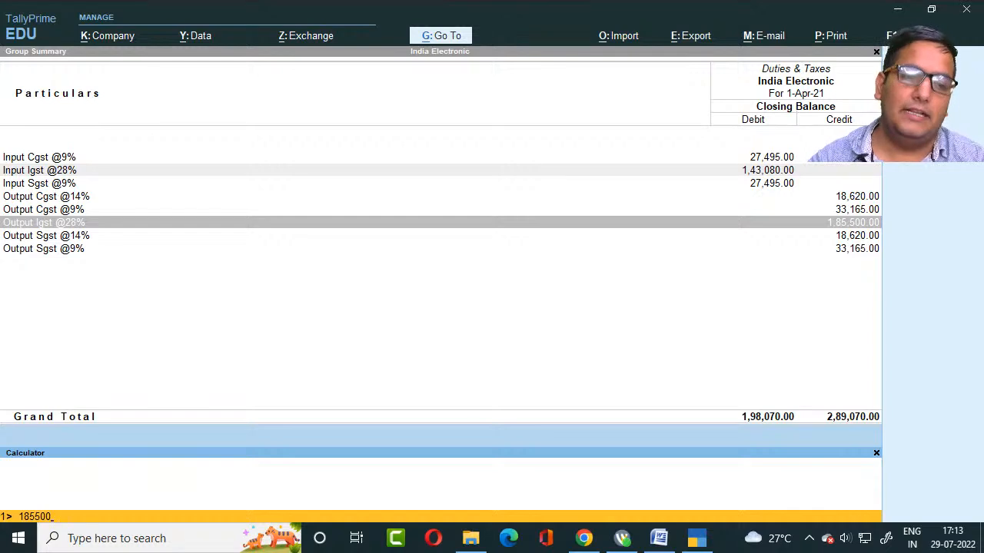
text(-14)
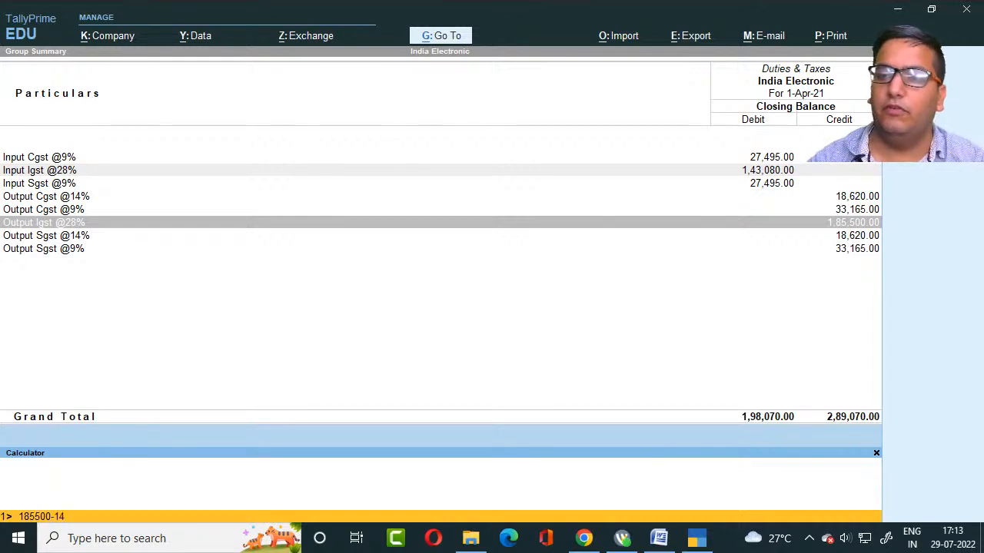
text(3080)
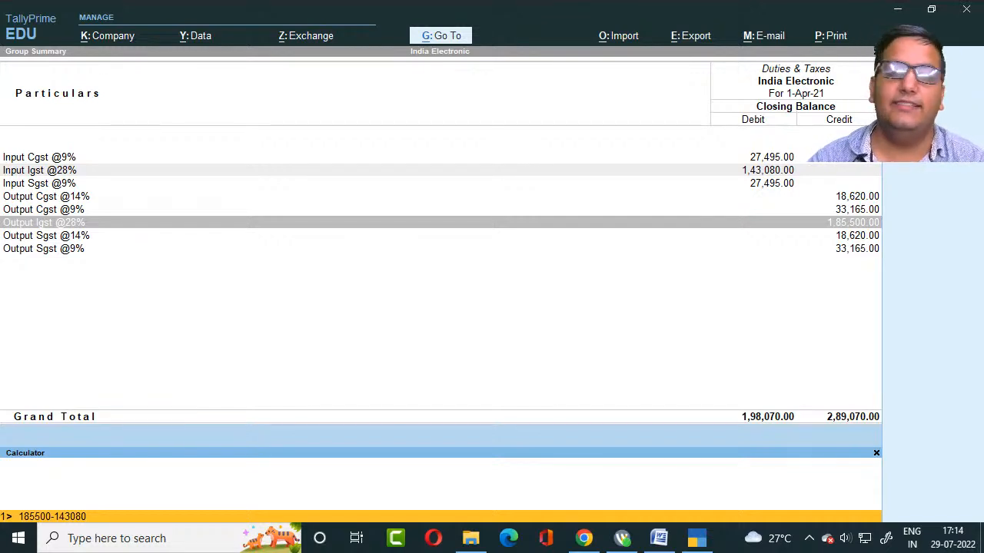
key(Return)
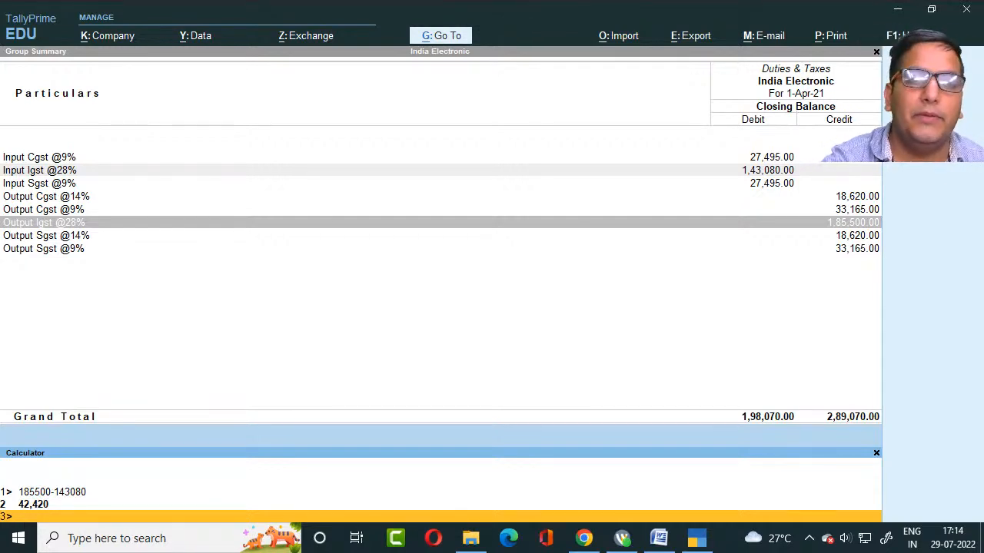
click(440, 183)
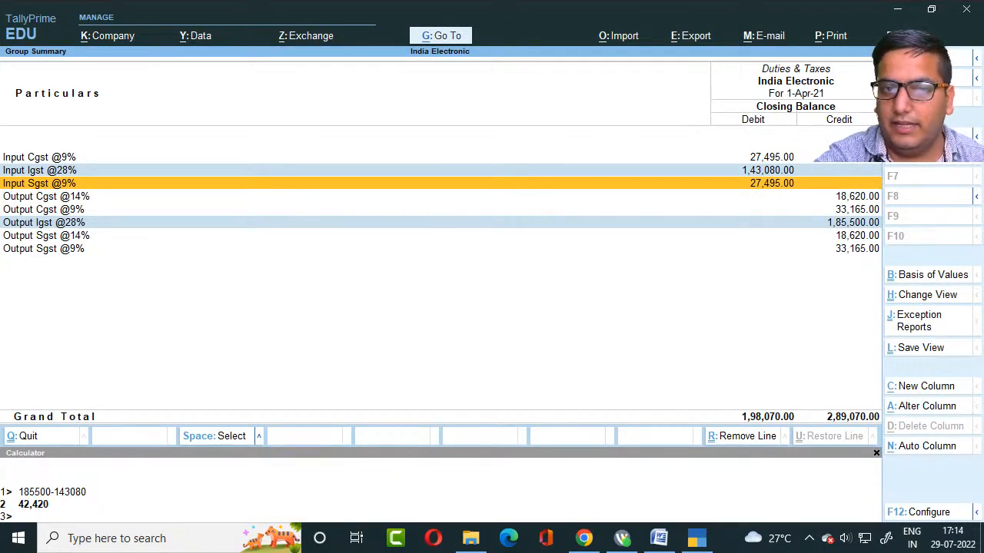
click(441, 235)
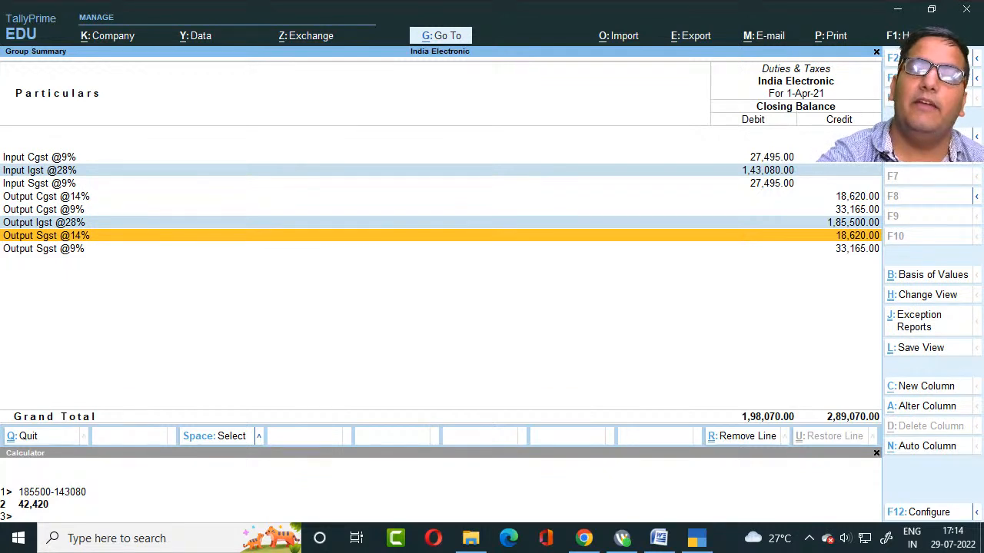
click(441, 183)
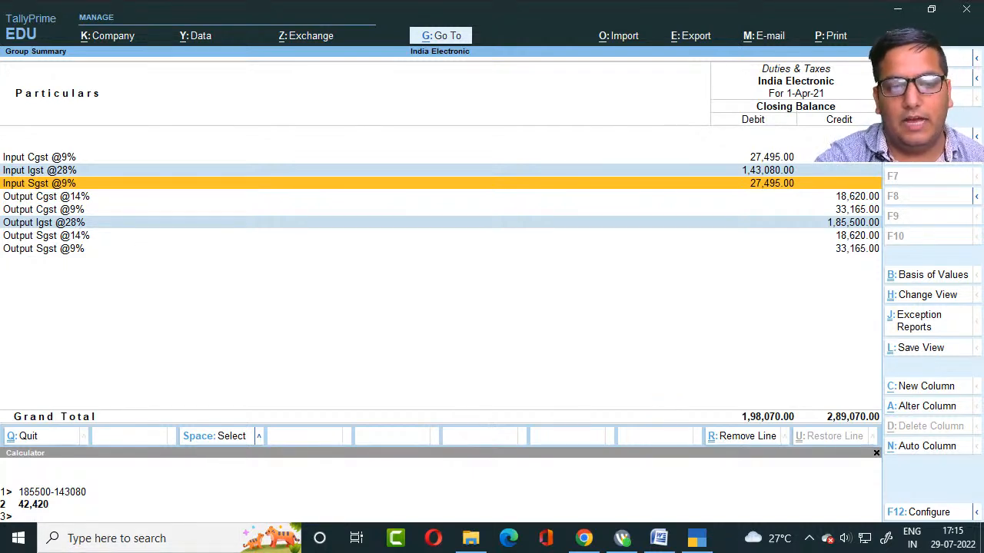
key(ctrl+n)
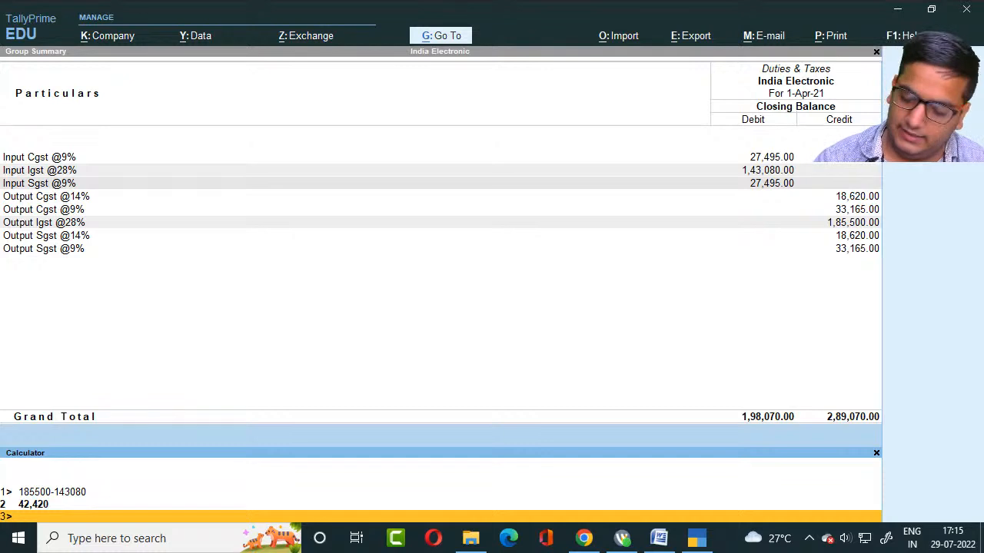
text(33)
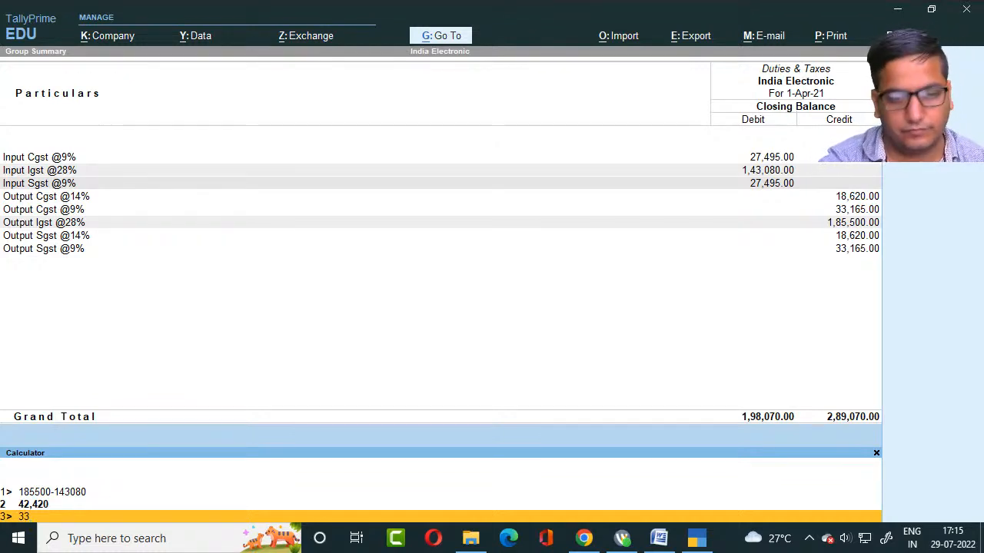
text(1)
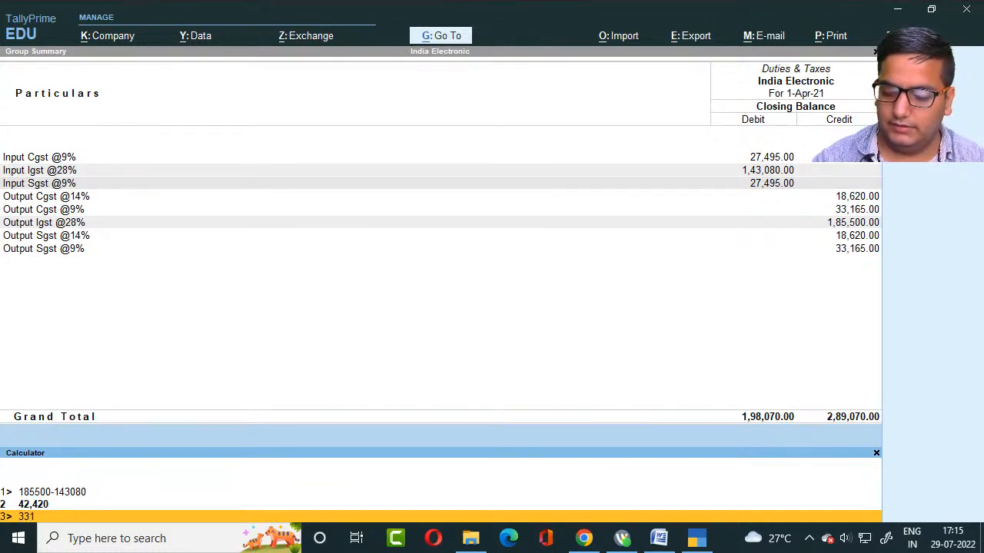
text(65+)
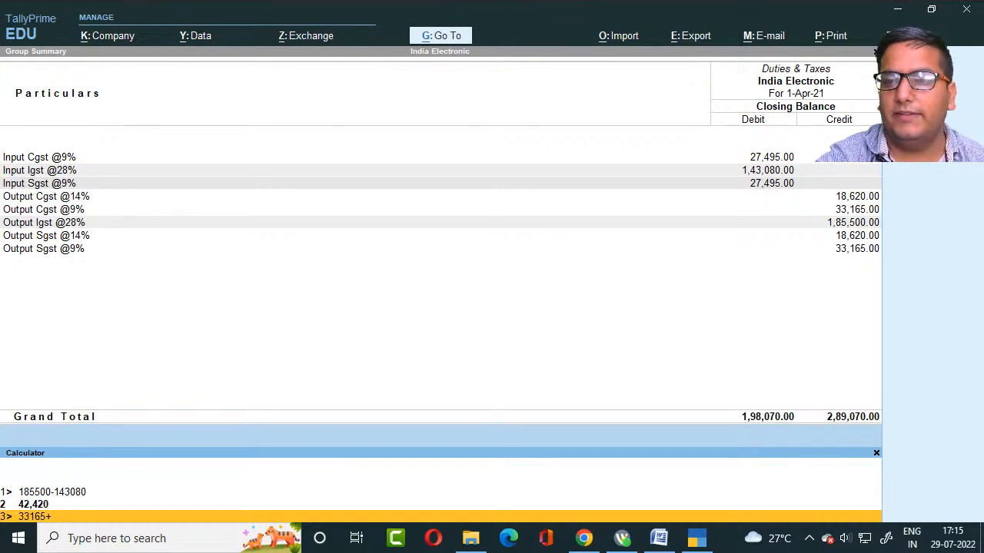
text(18)
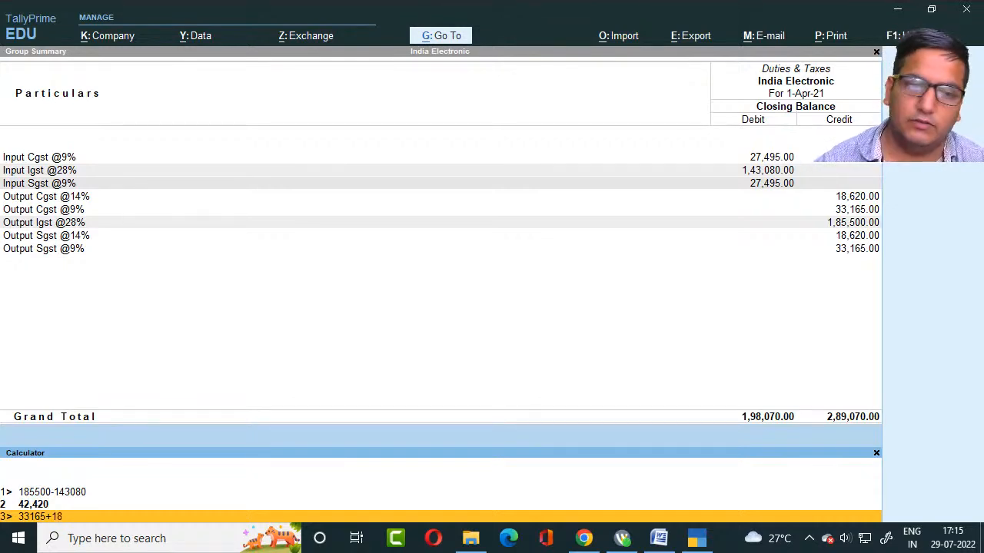
text(620)
key(Return)
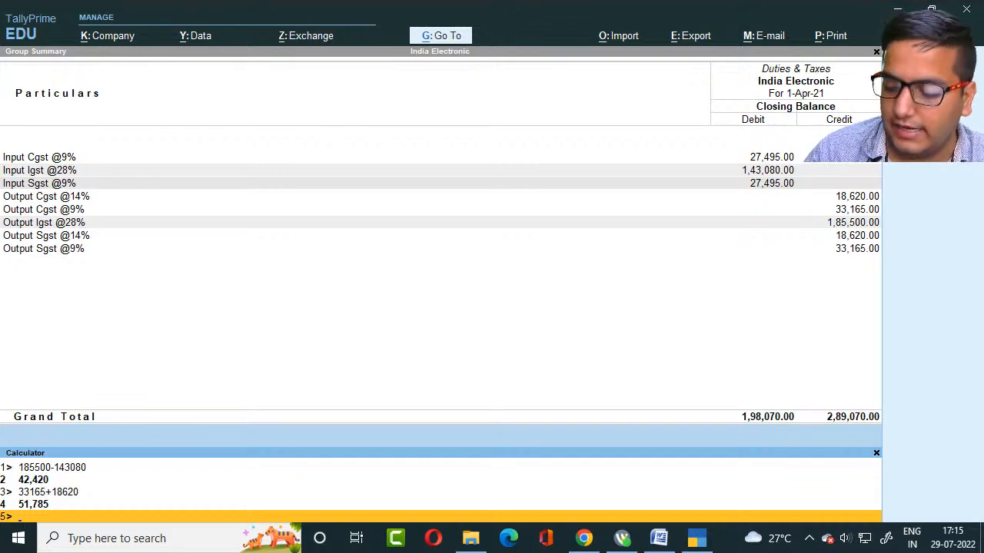
text(5178)
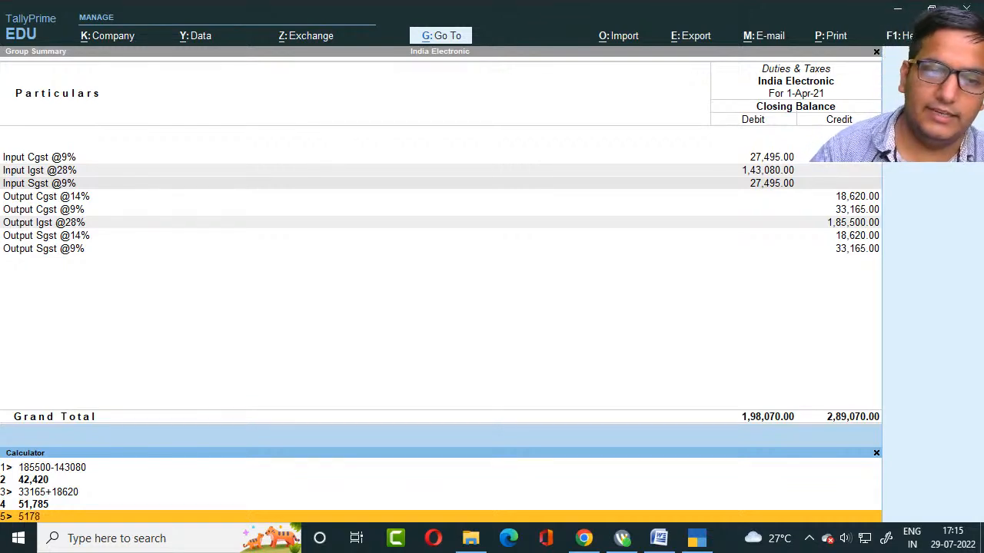
text(5-)
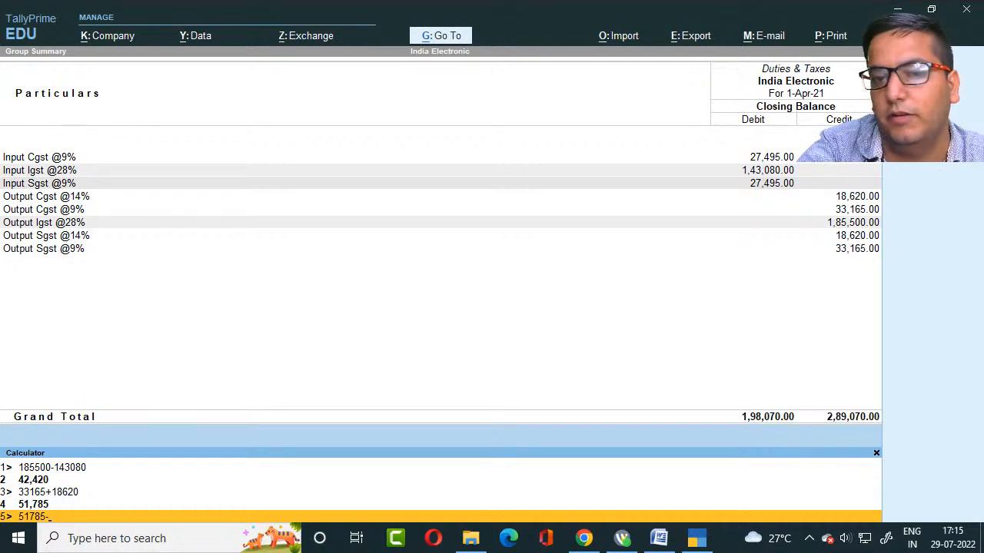
text(27495)
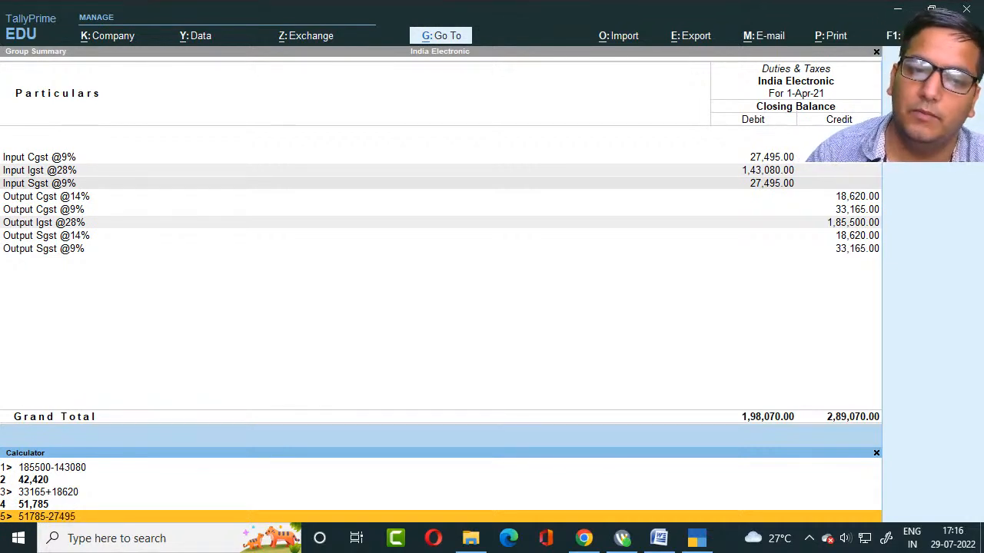
key(Return)
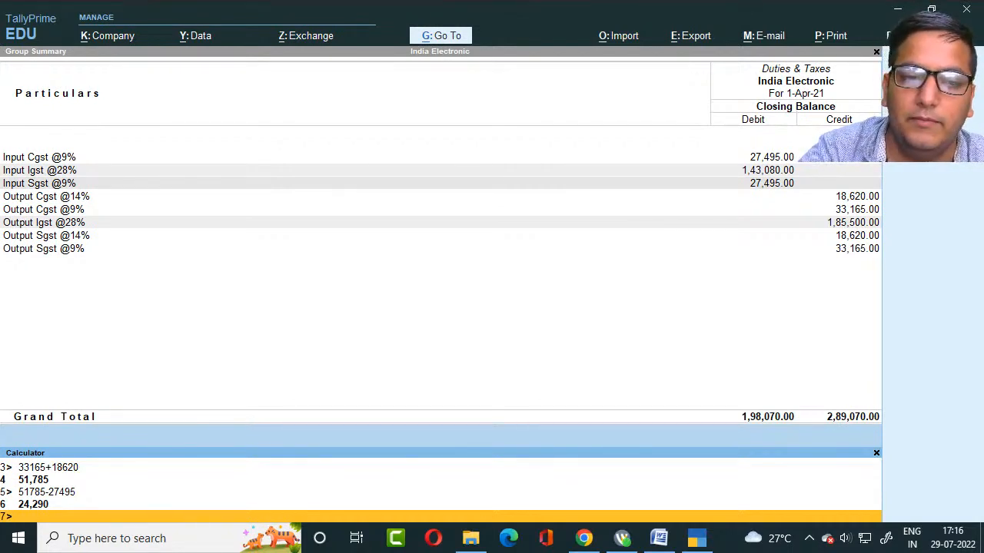
Step: Review the IGST and SGST calculations in the calculator history, and return to the empty entry line
key(Up)
key(Up)
key(Up)
key(Up)
key(Up)
key(Up)
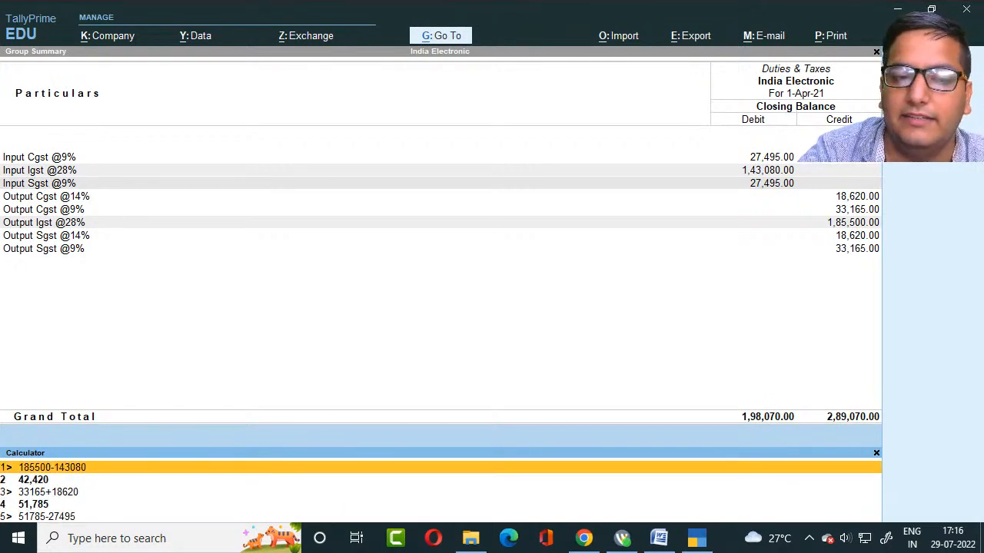
key(Down)
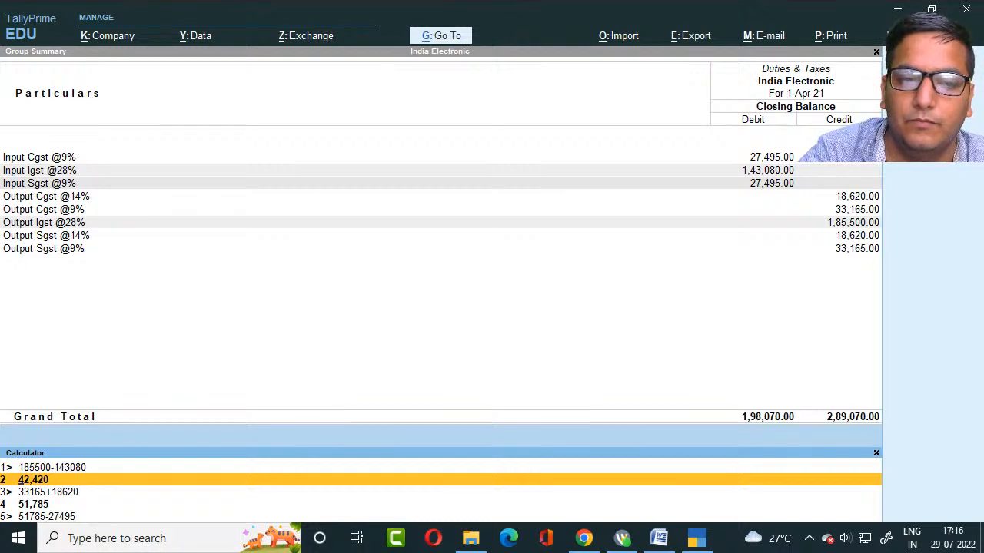
key(Down)
key(Down)
key(Down)
key(Down)
key(Down)
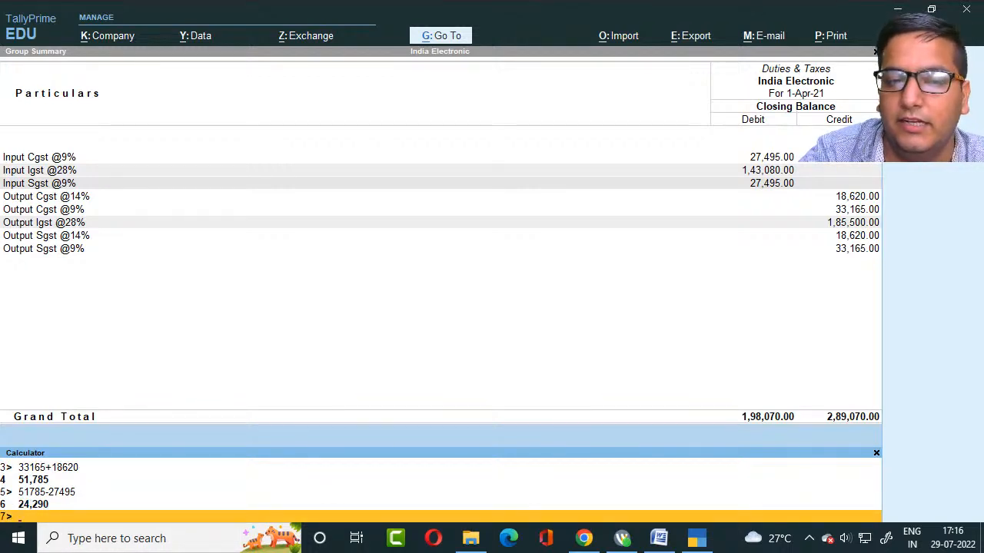
text(2)
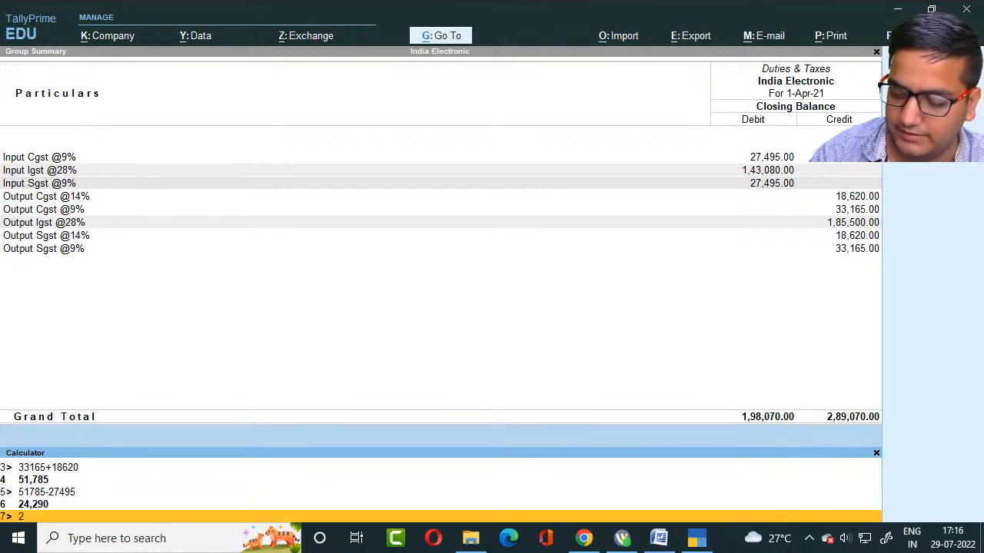
text(4290+2)
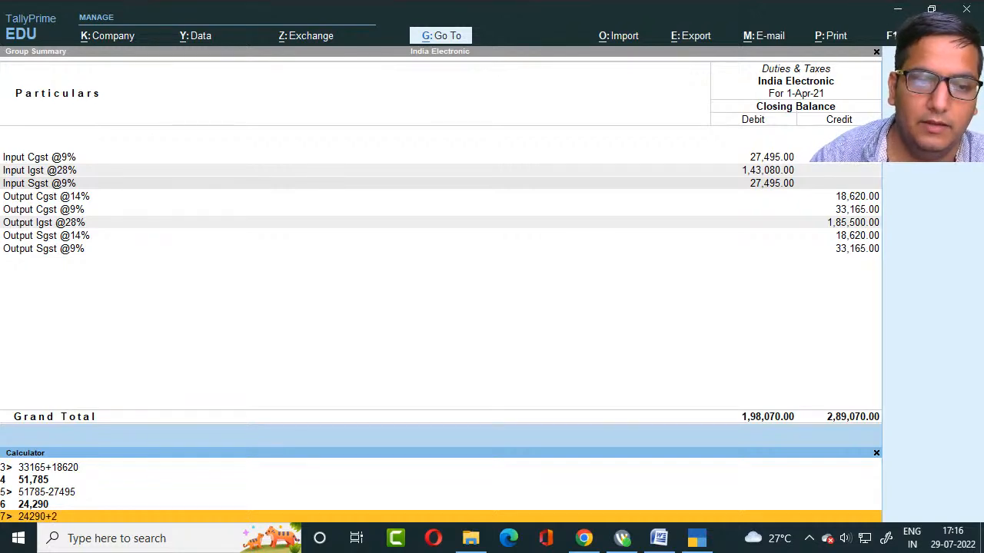
text(4290)
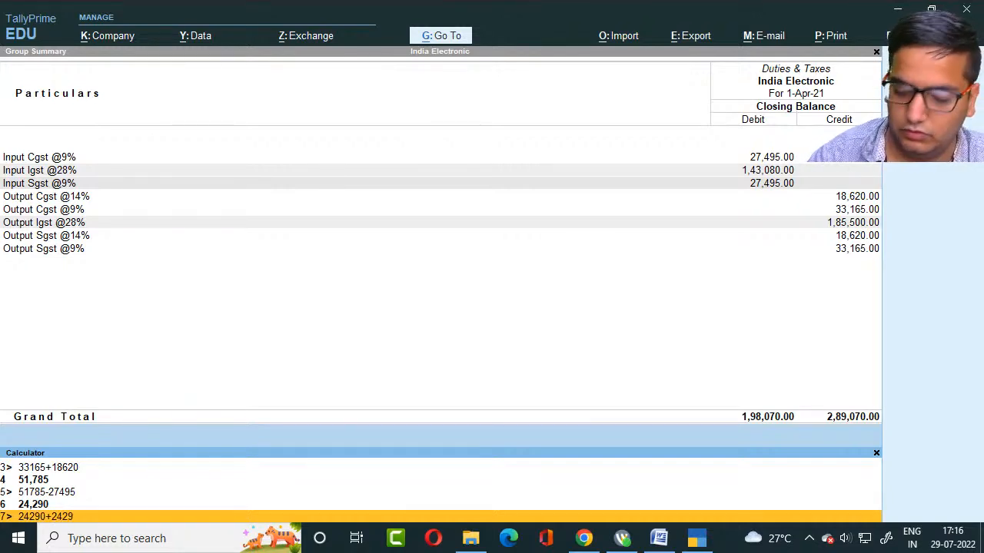
text(12)
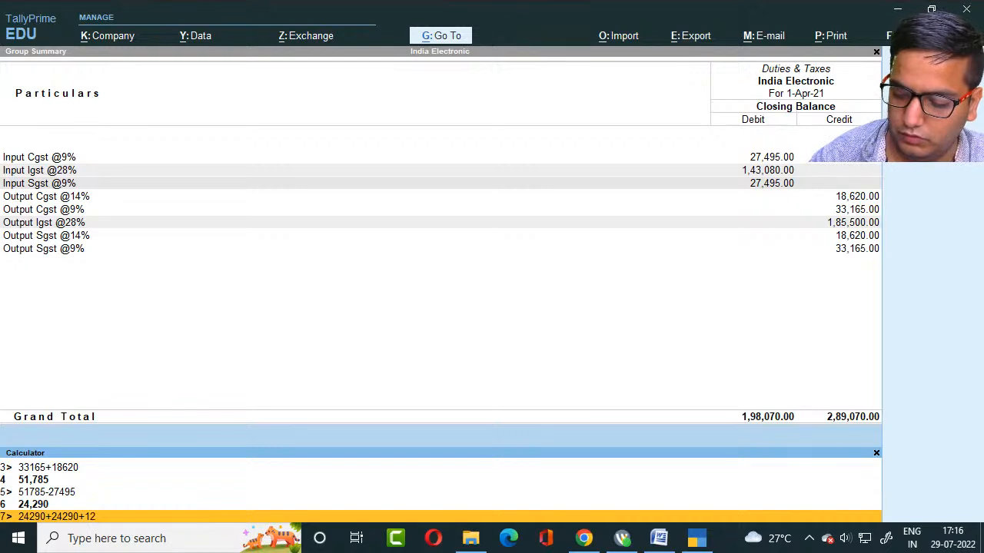
key(Up)
key(Up)
key(Up)
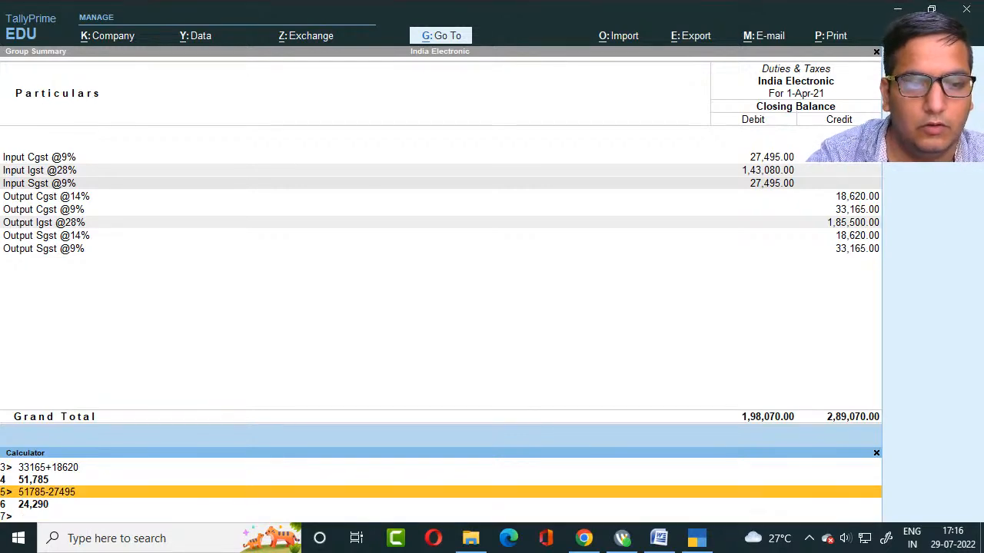
key(Down)
key(Down)
key(Down)
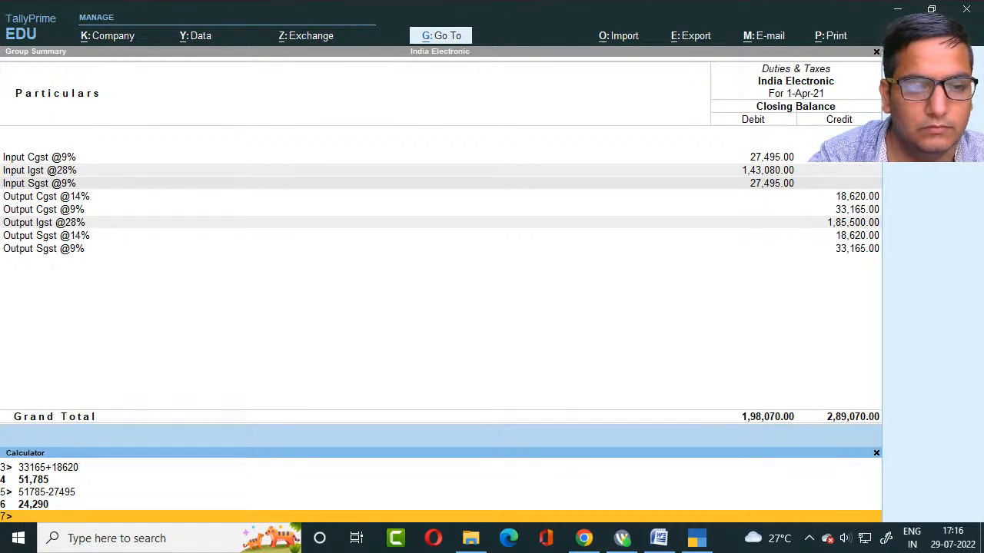
Step: Recheck the SGST sum and difference in the calculator history, and close the calculator
key(Up)
key(Up)
key(Up)
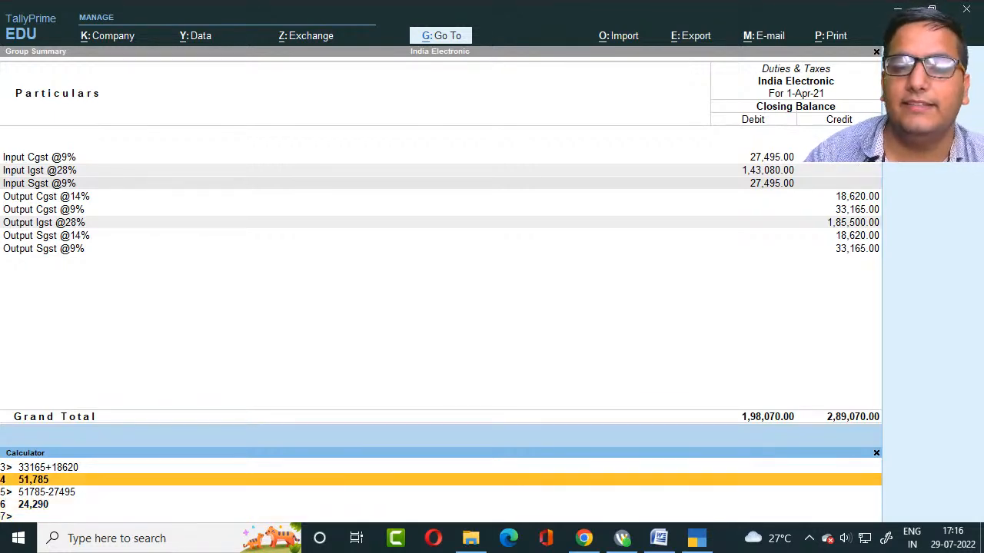
key(Down)
key(Down)
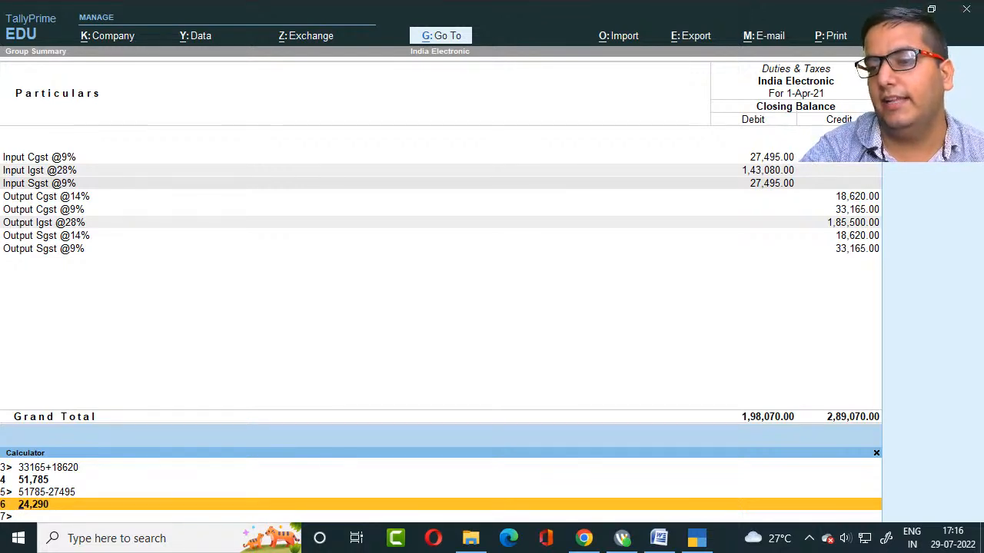
key(Escape)
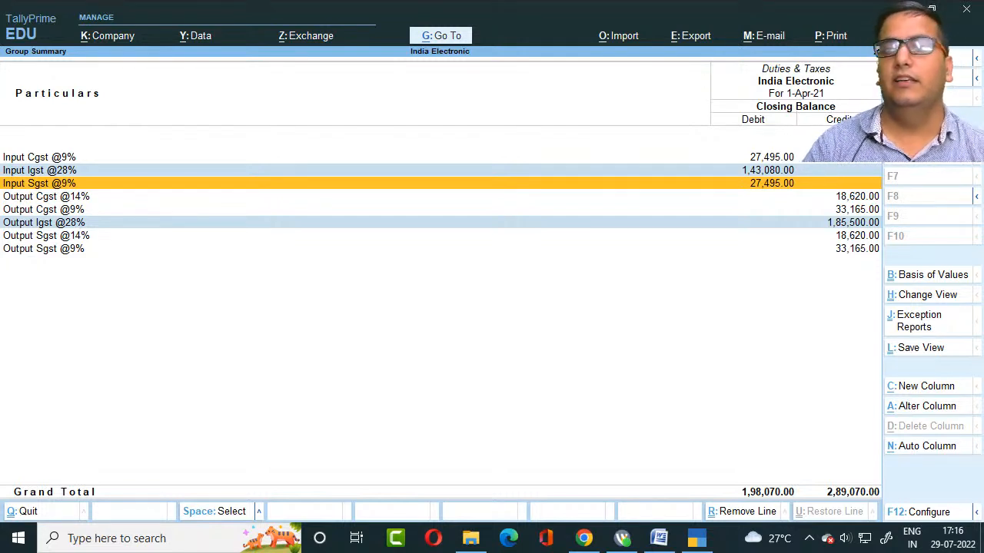
key(ctrl+n)
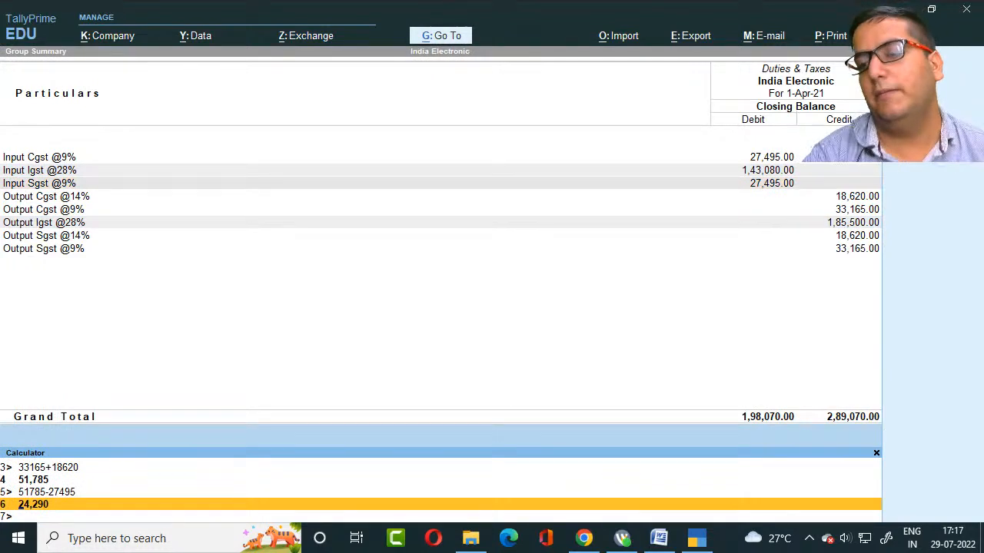
key(Escape)
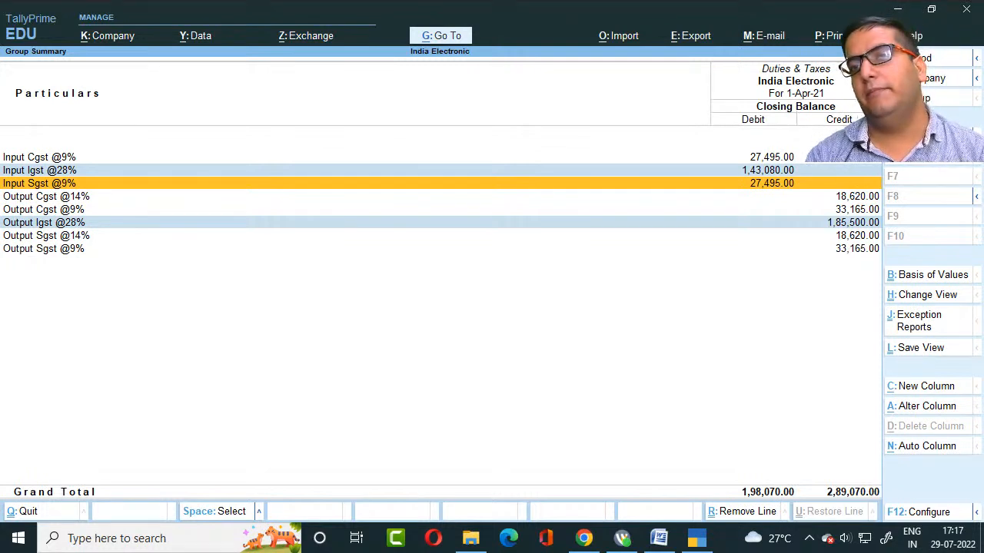
Step: Clear the line marks, leave the Duties & Taxes summary for the Gateway of Tally, and start a journal voucher
key(Escape)
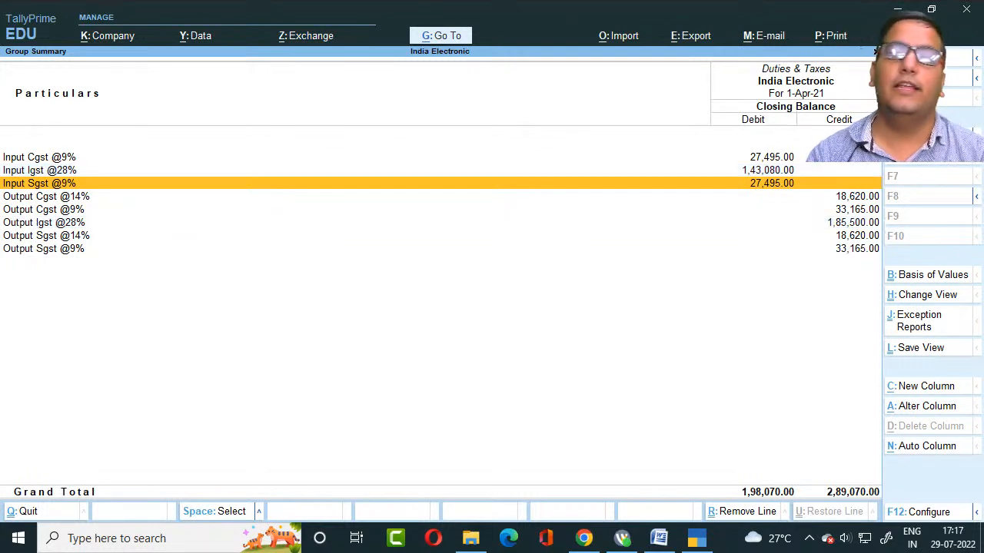
key(Escape)
key(Escape)
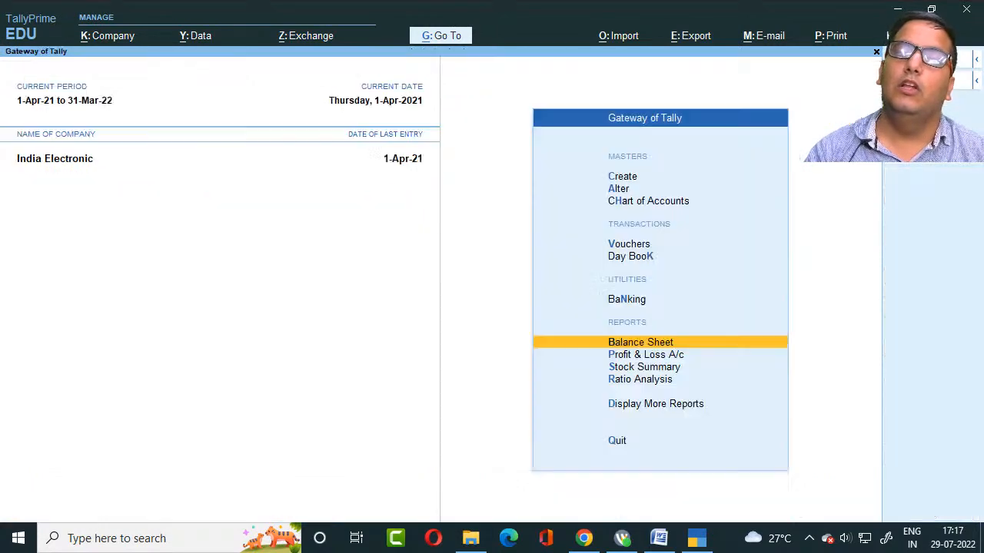
key(Up)
key(Up)
key(Up)
key(Return)
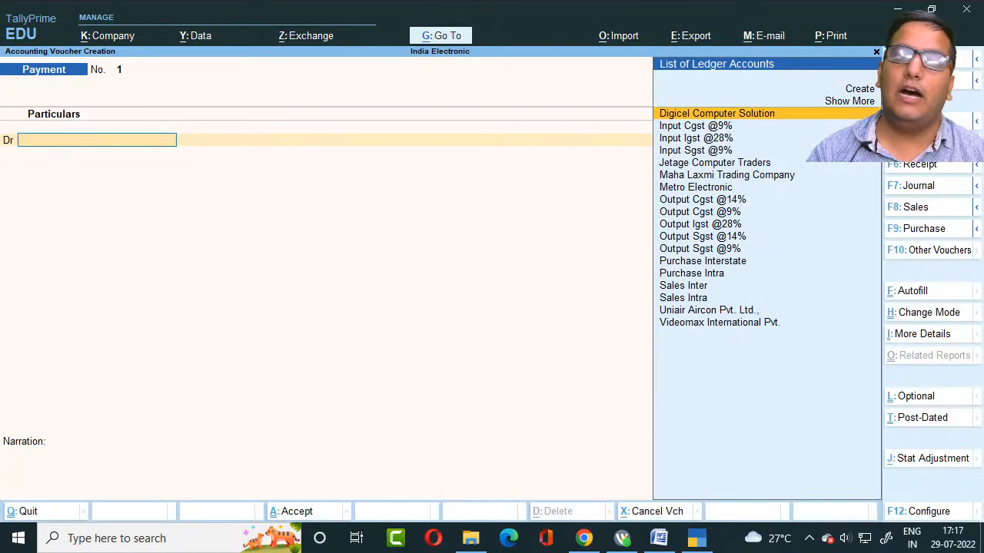
key(F7)
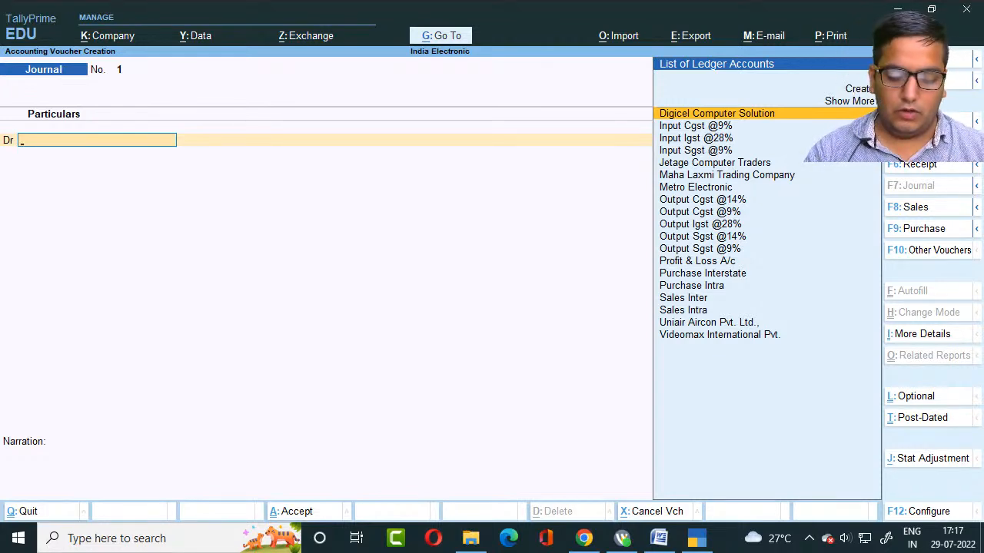
Step: Set the journal's stat adjustment to GST, Decrease of Tax Liability and Adjustment Against Credit, and abandon the voucher
key(alt+j)
key(Escape)
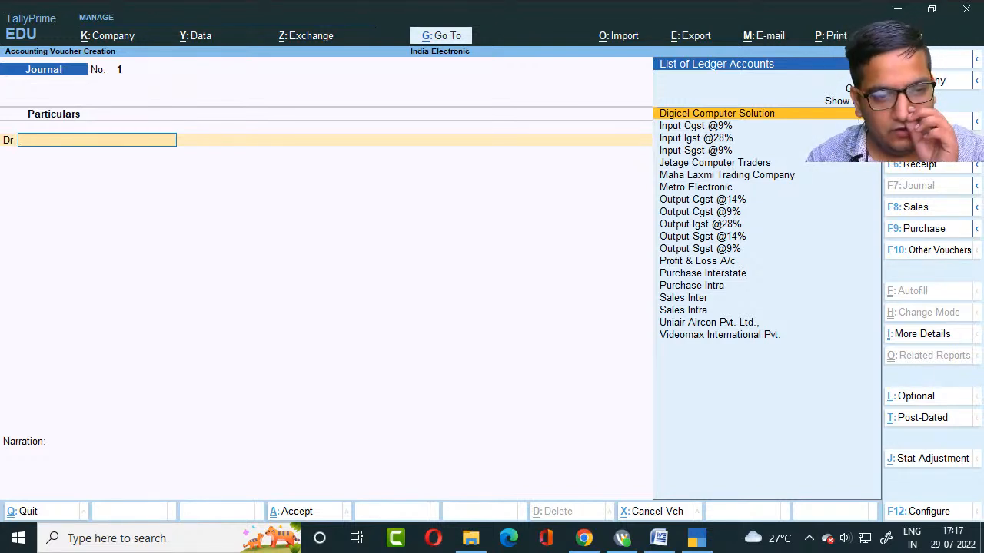
key(alt)
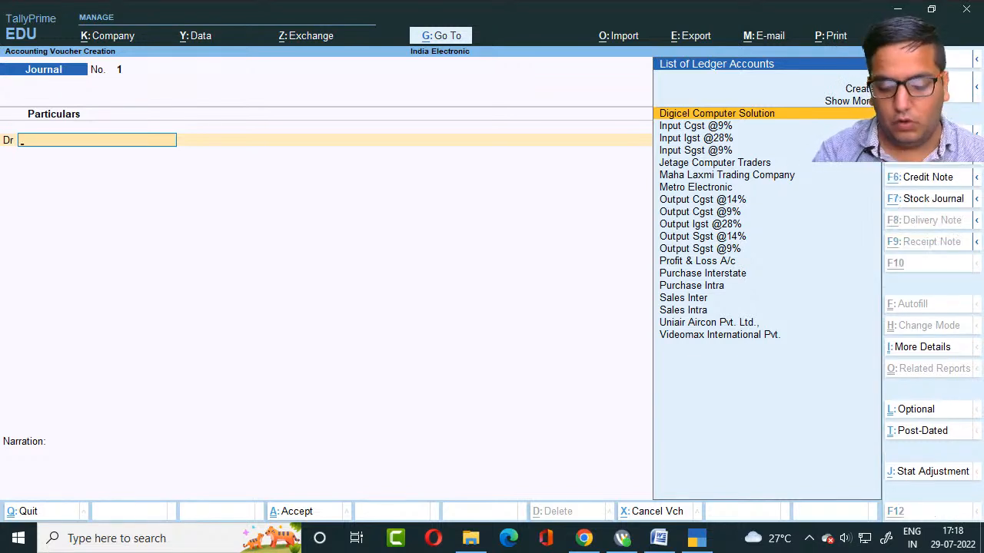
key(alt+j)
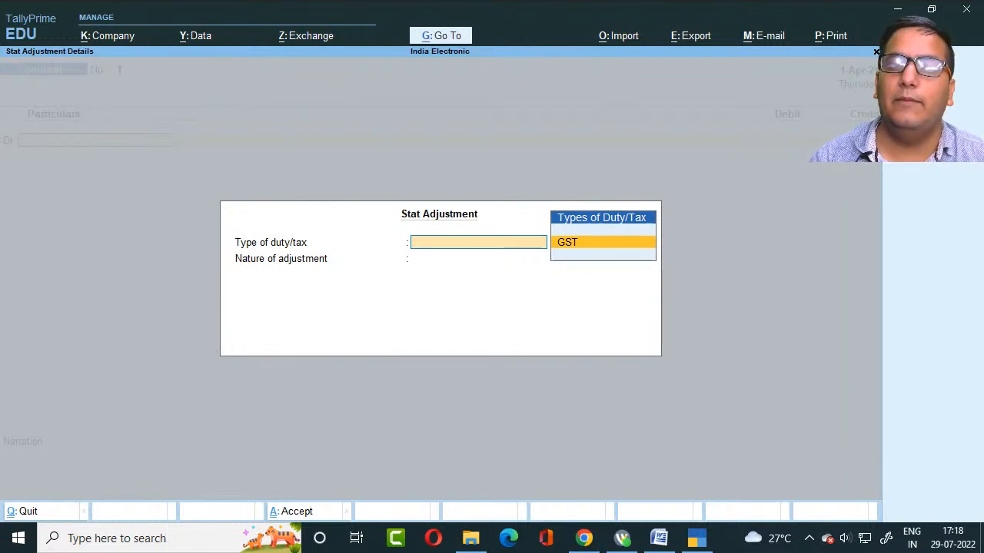
key(Return)
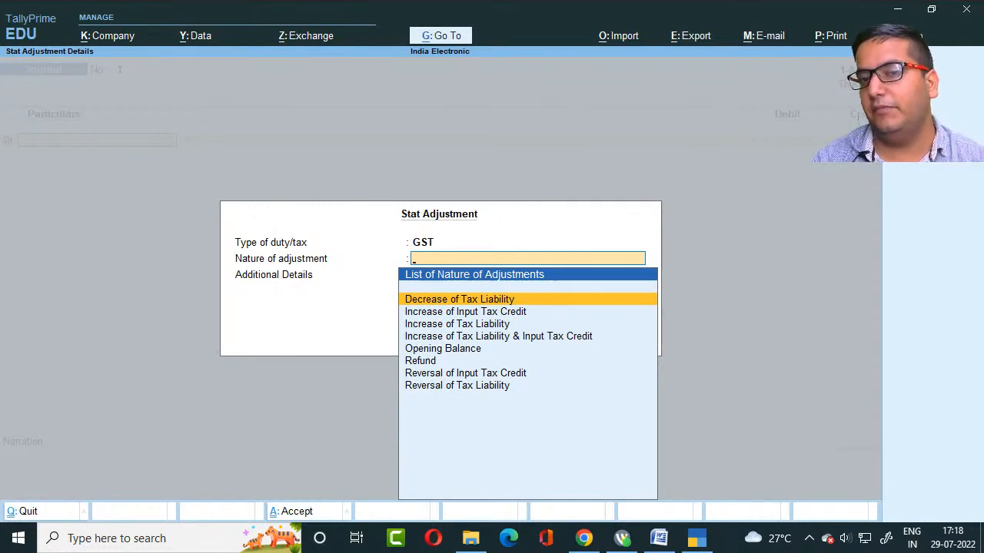
key(Return)
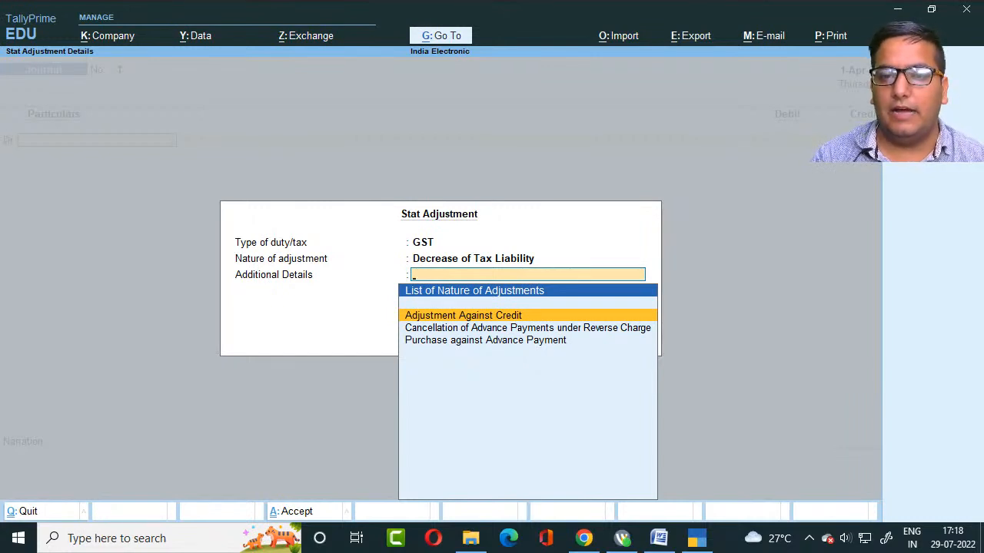
key(Return)
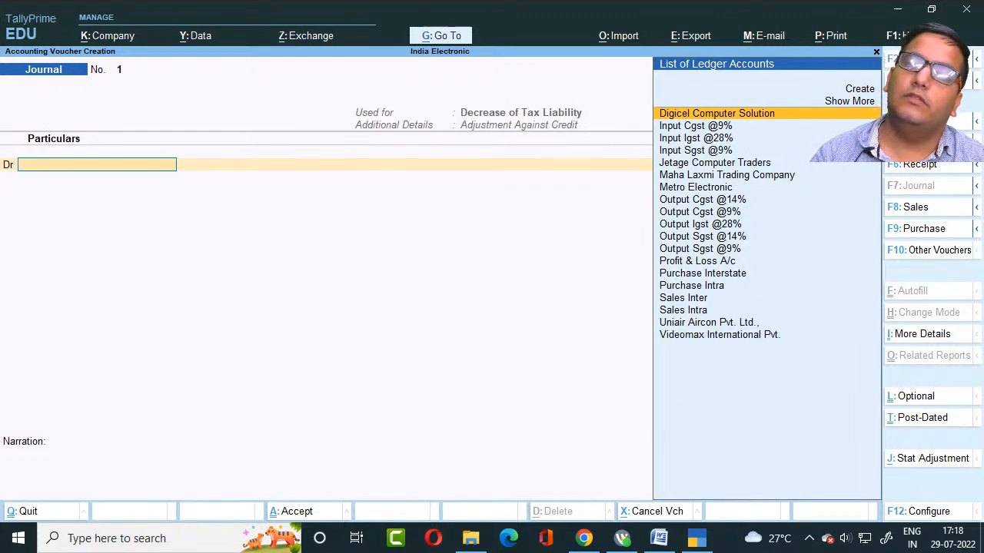
key(Escape)
key(y)
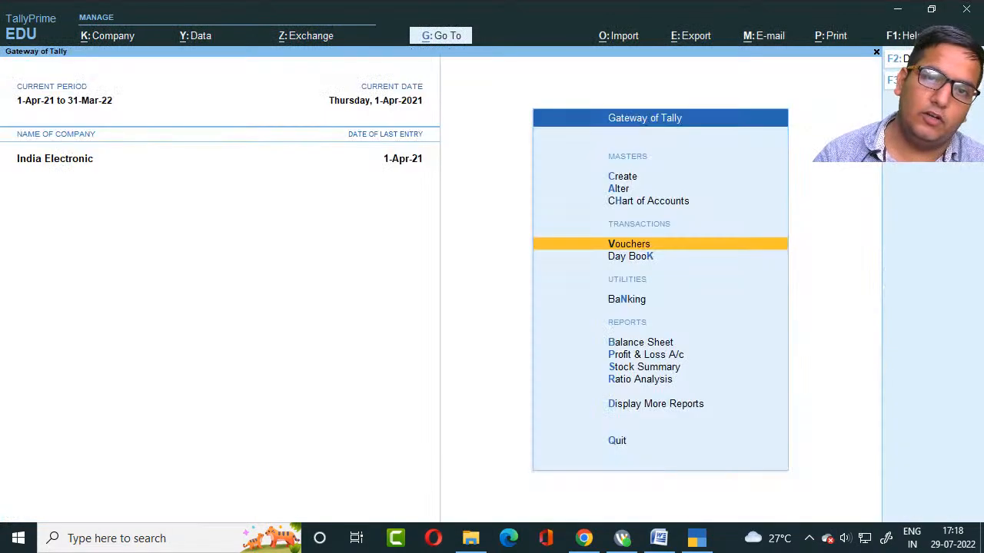
key(n)
key(Escape)
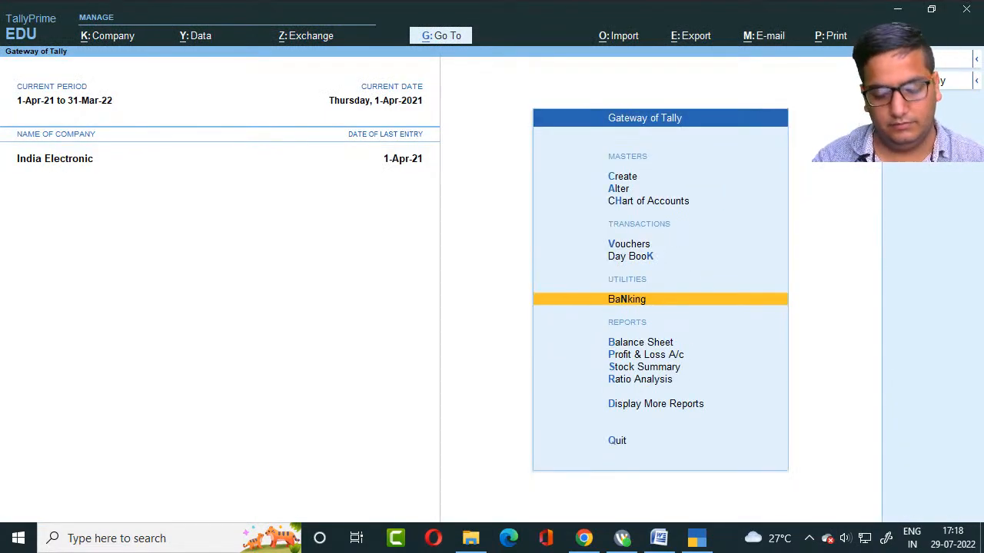
Step: Open the balance sheet in detailed form and drill down into Duties & Taxes under Current Liabilities
key(b)
key(alt+F5)
key(Down)
key(Down)
key(Down)
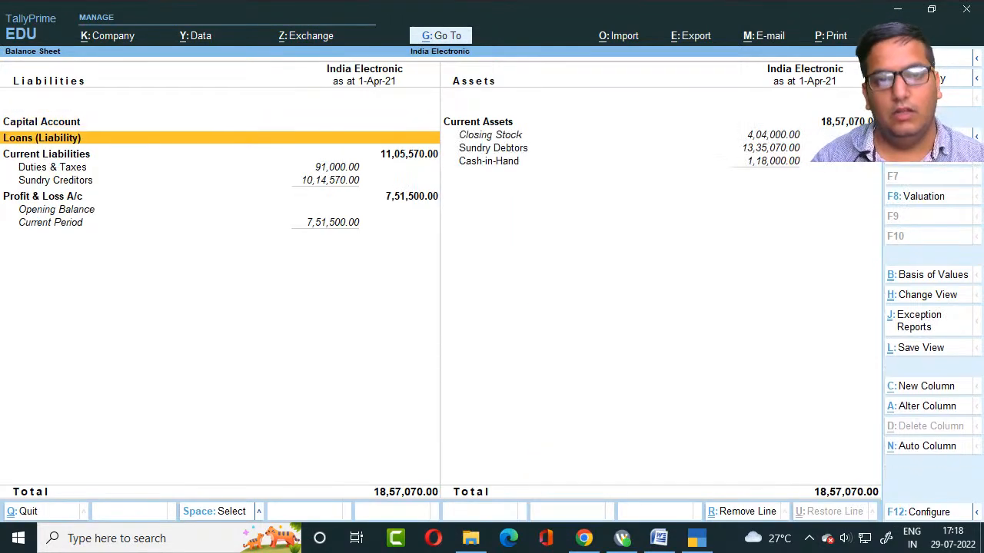
key(Return)
key(Down)
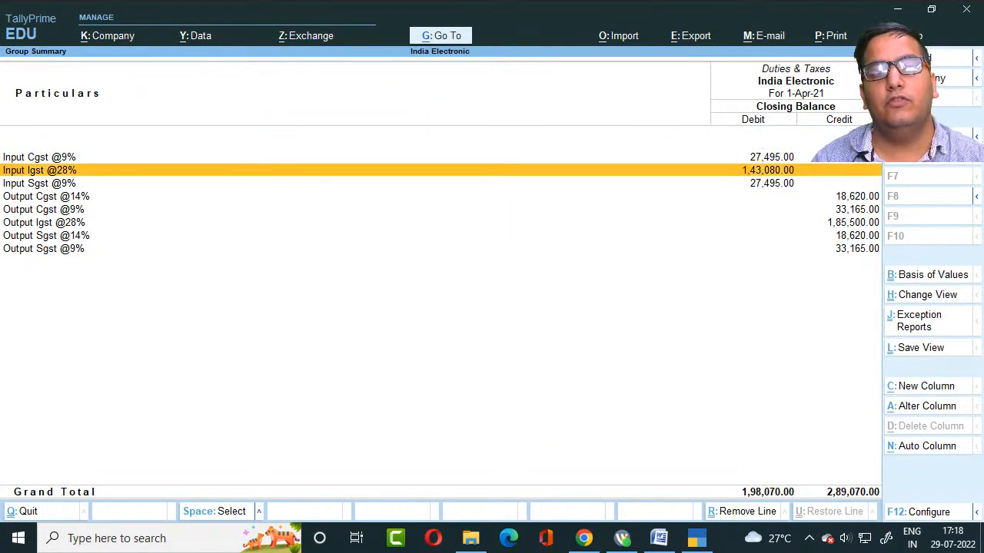
Step: Mark every input and output GST line from Input Cgst @9% to Output Sgst @9%, and clear the marks
key(Up)
key(space)
key(space)
key(space)
key(space)
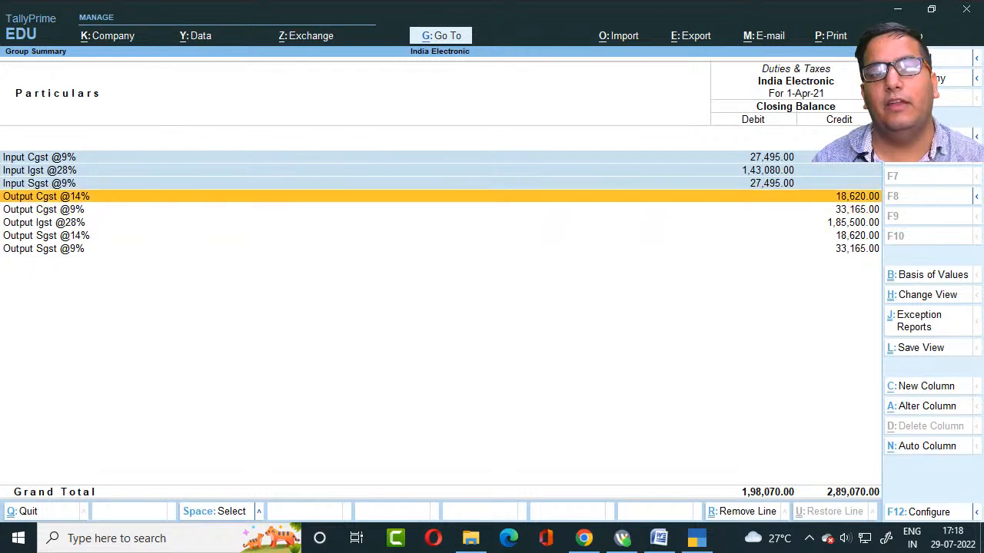
key(space)
key(space)
key(space)
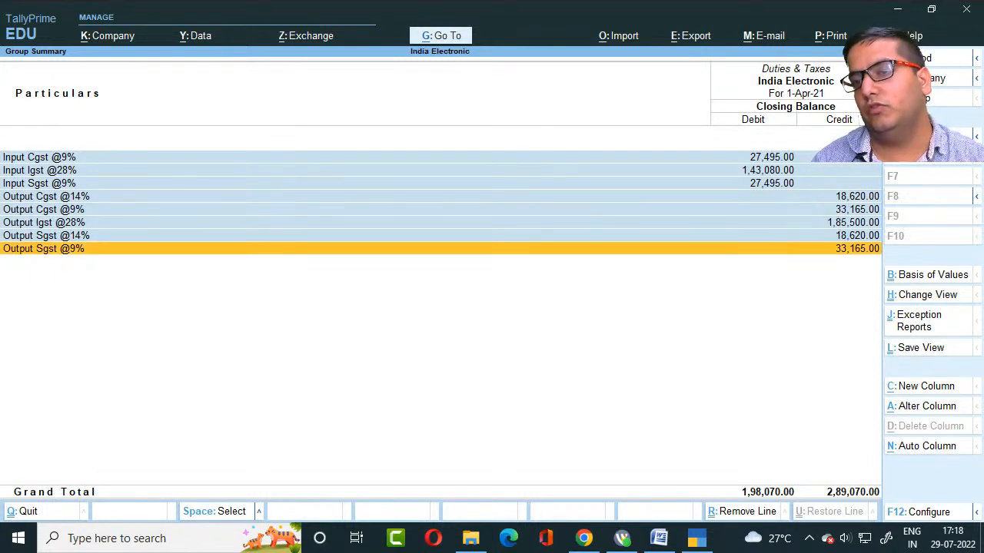
key(Escape)
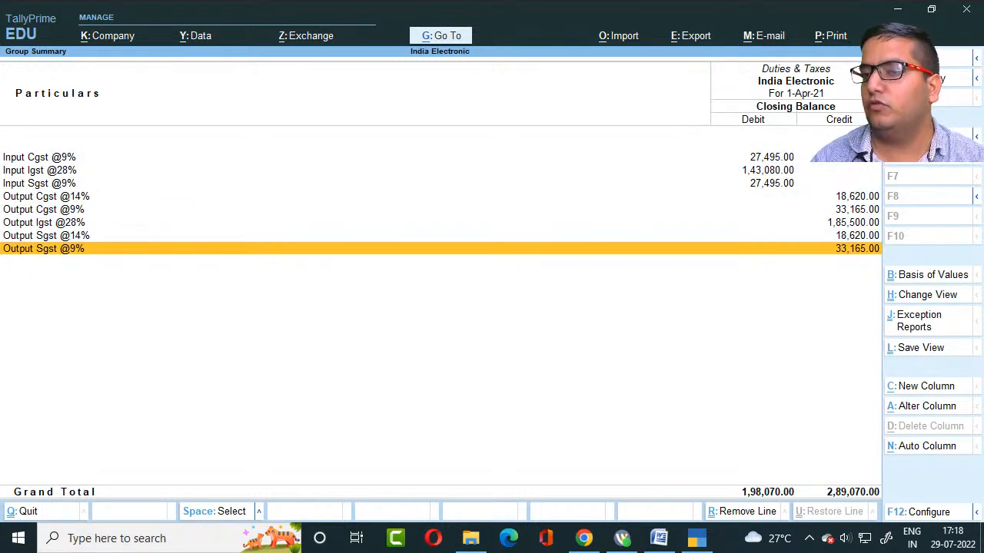
Step: Leave the Duties & Taxes summary and balance sheet, and start a new journal voucher
key(Escape)
key(Escape)
key(Up)
key(Up)
key(Up)
key(Return)
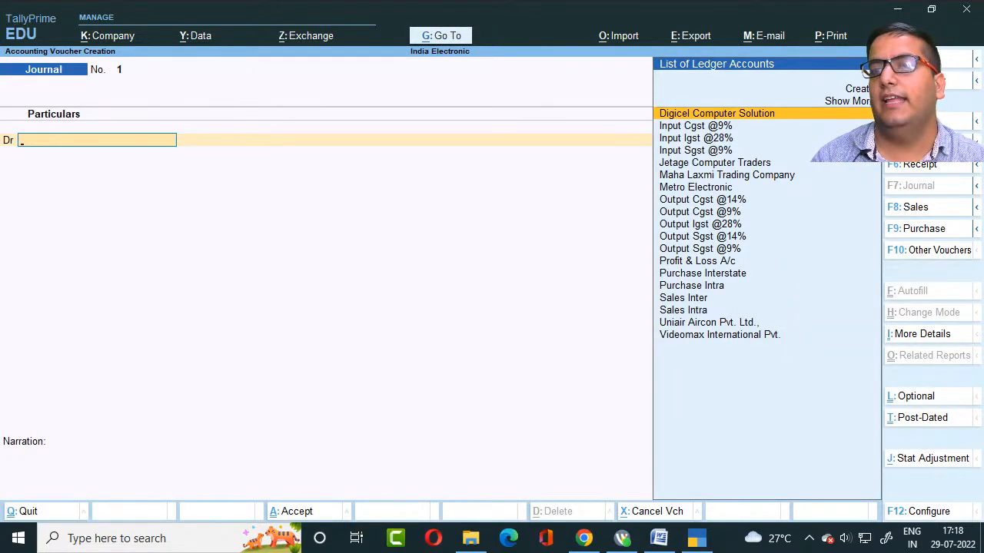
Step: Set the journal's stat adjustment to GST, Decrease of Tax Liability, with Adjustment Against Credit as the additional detail
key(alt+j)
key(Return)
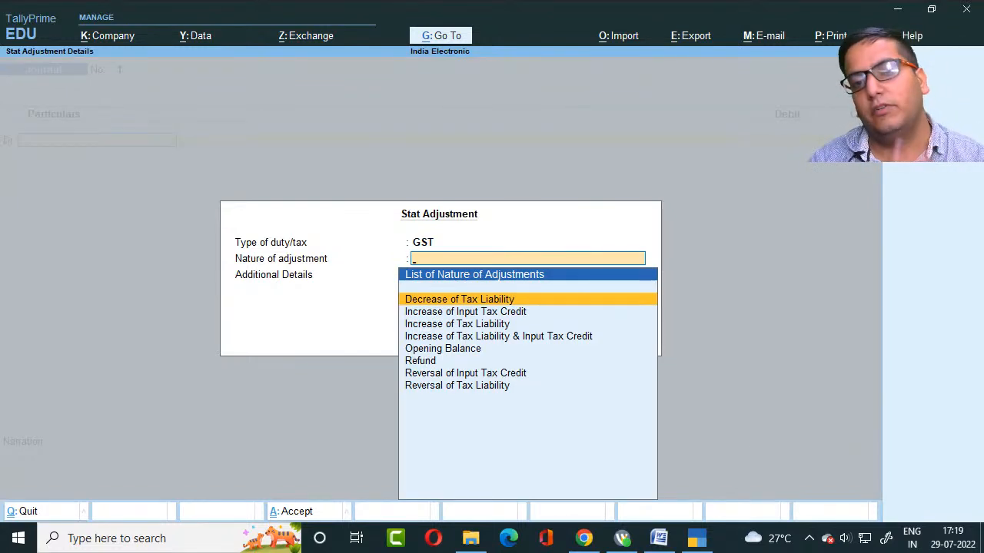
key(Return)
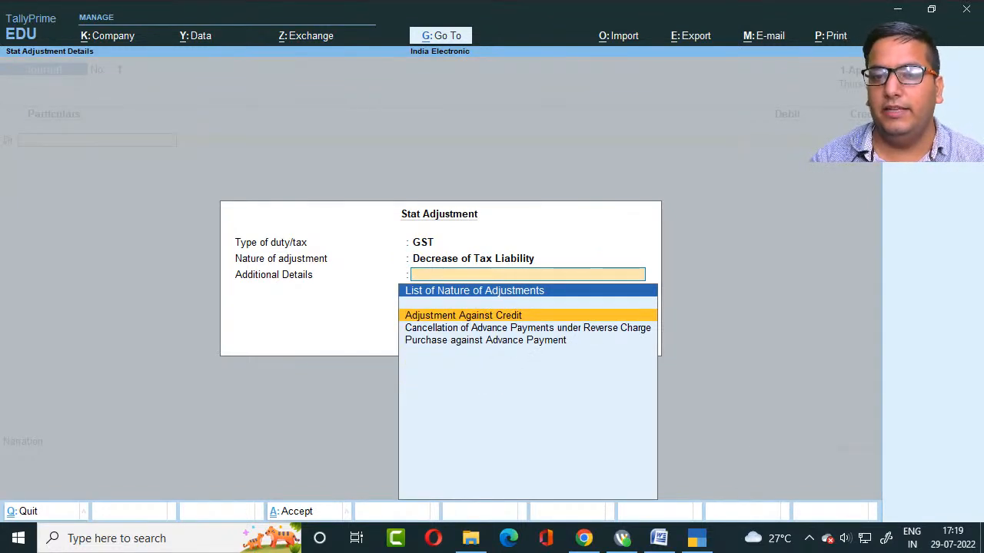
key(Return)
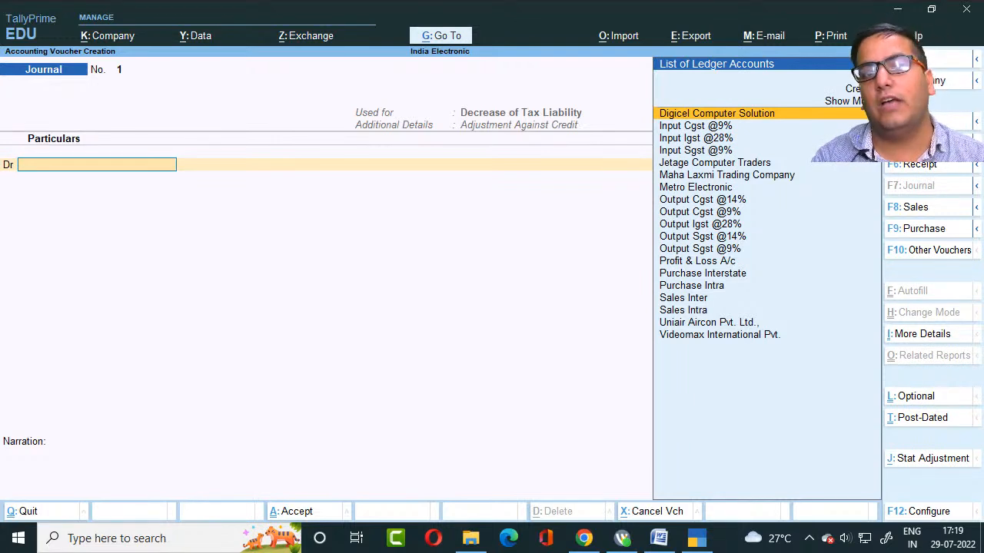
text(Ou)
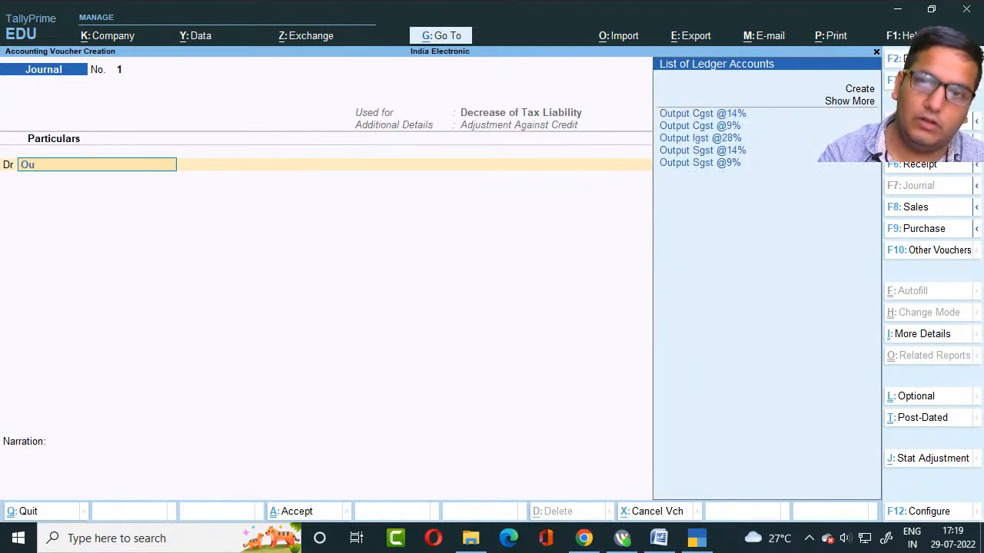
key(Down)
key(Down)
key(Return)
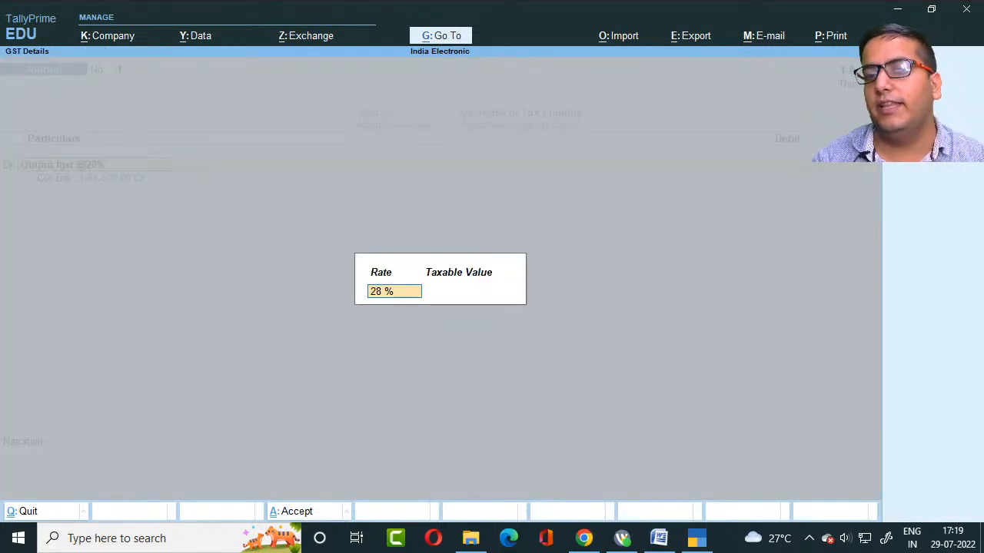
key(Return)
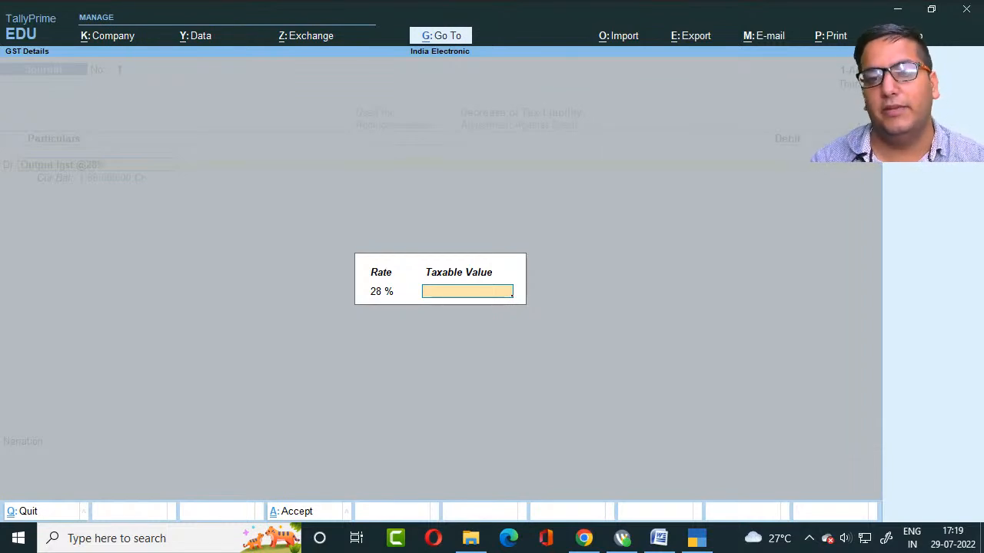
key(Return)
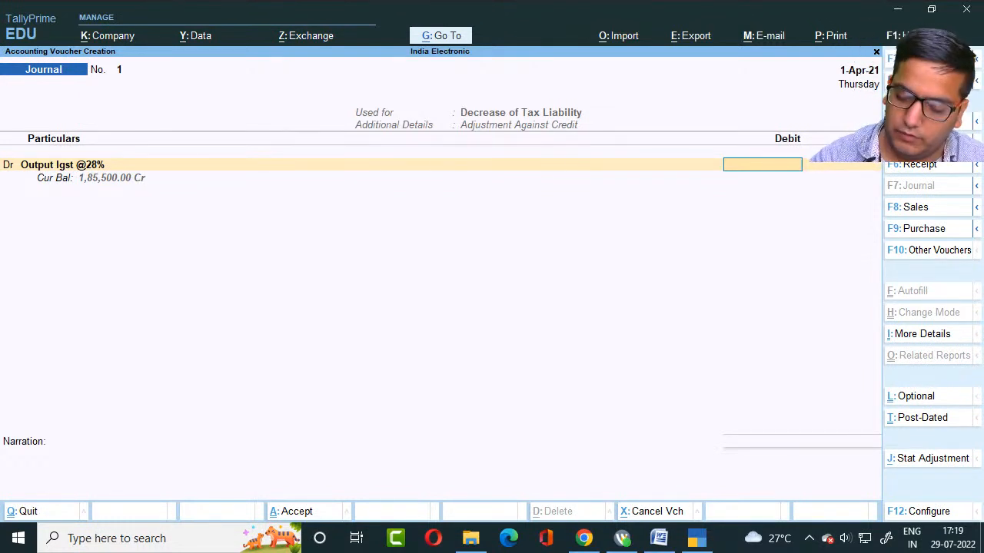
text(85,)
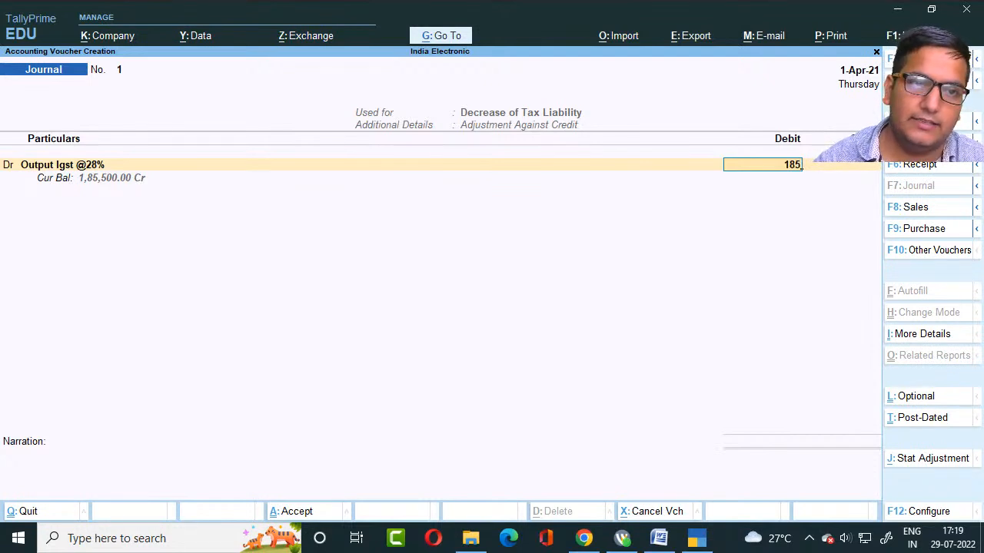
text(500)
key(Return)
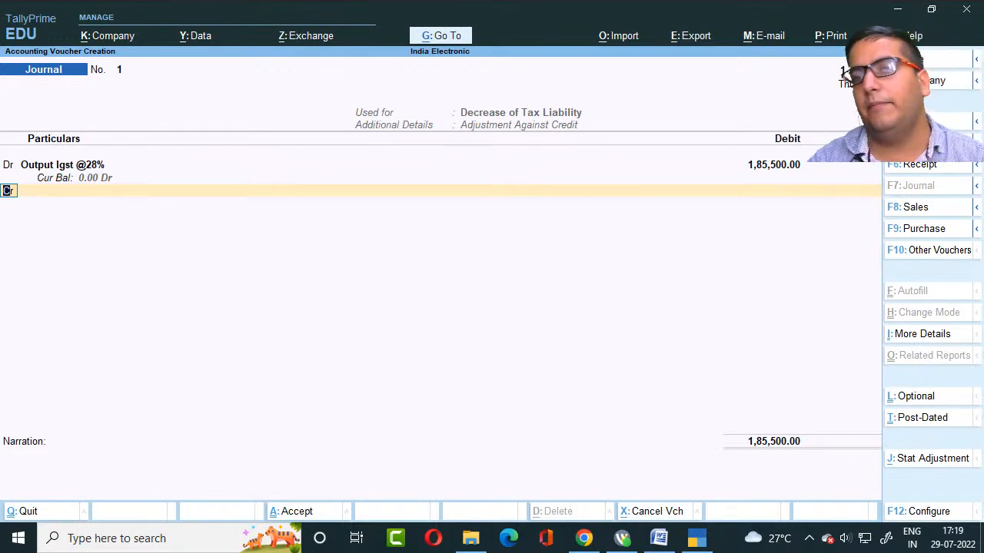
text(d)
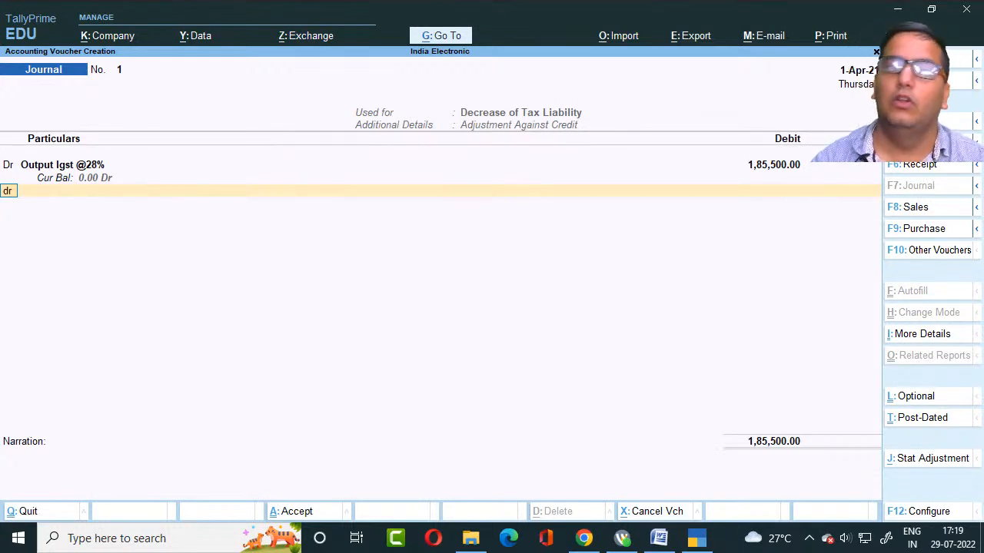
text(r)
key(Return)
text(Ou)
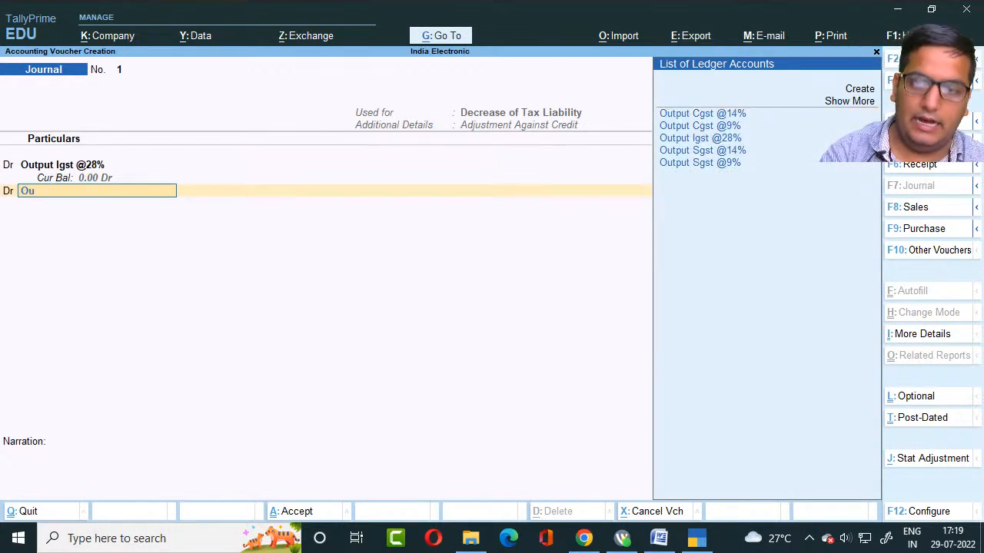
key(Down)
key(Up)
key(Return)
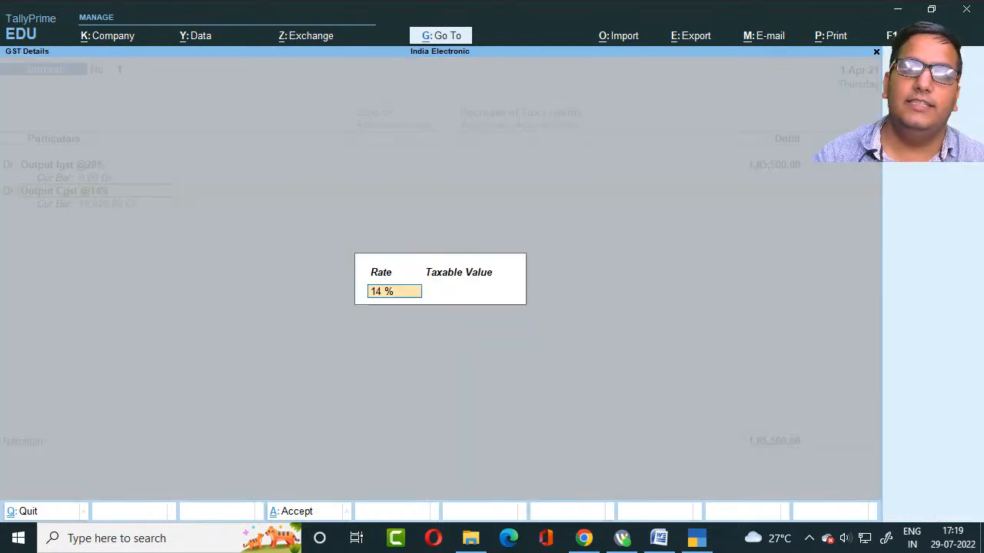
key(Return)
key(Return)
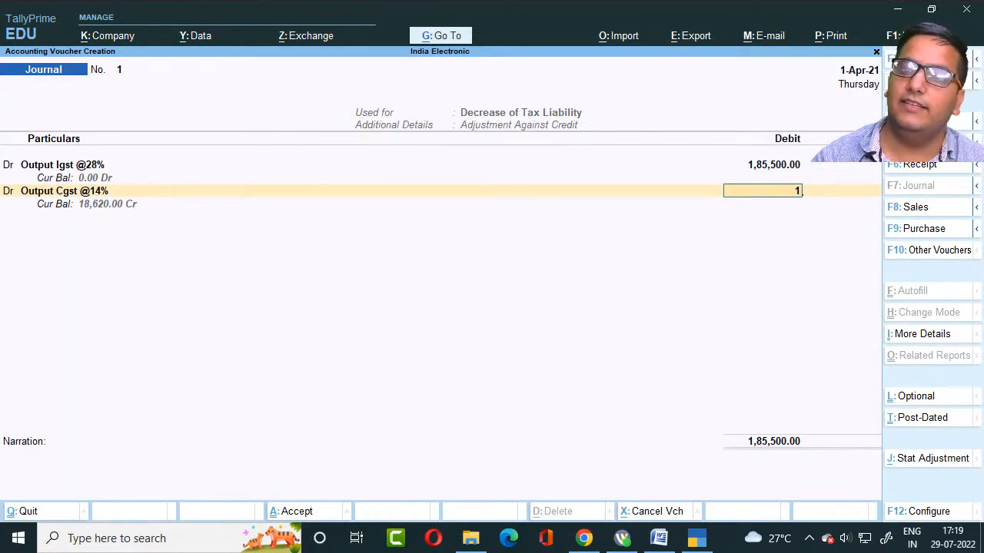
text(18620)
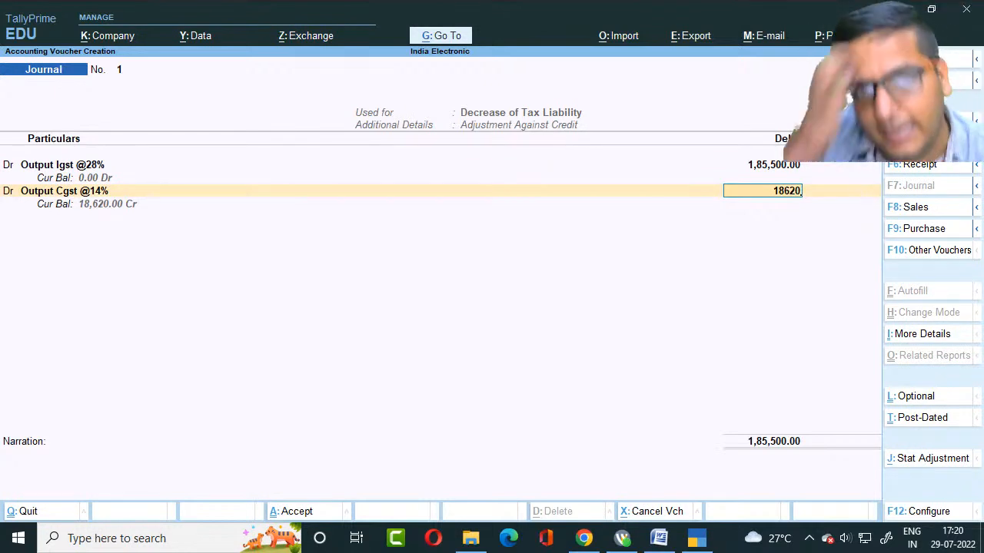
key(Return)
text(dr)
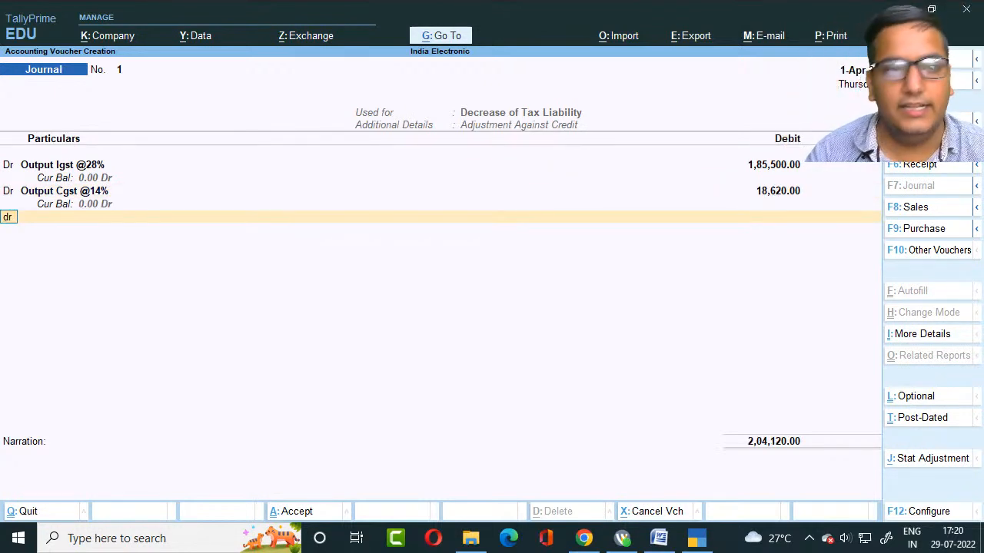
key(Return)
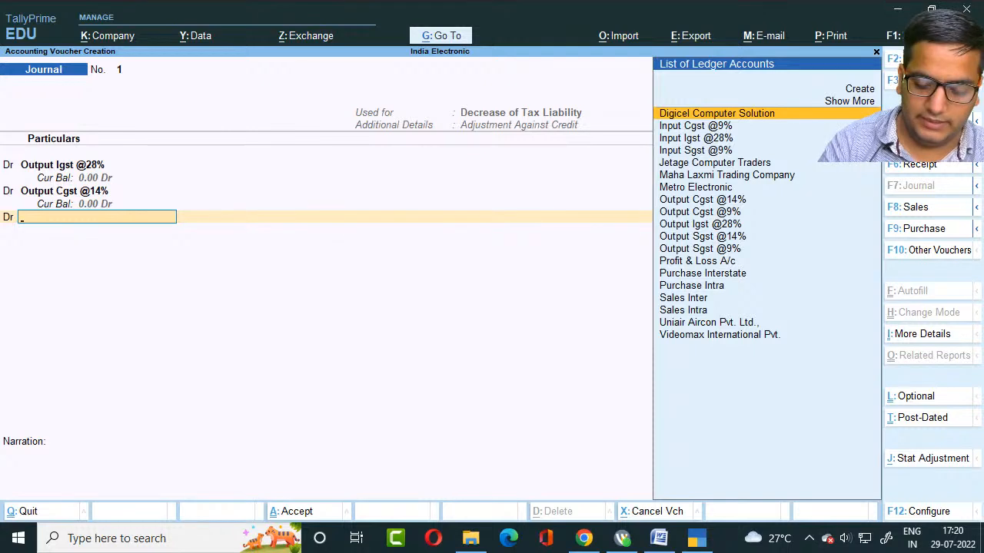
text(Ou)
key(Down)
key(Down)
key(Down)
key(Return)
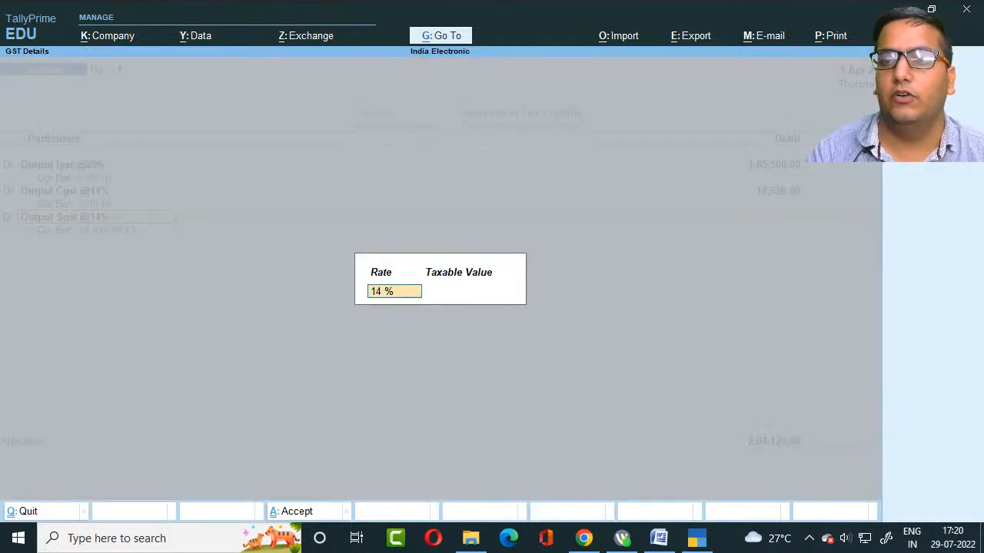
key(Return)
key(Return)
text(18)
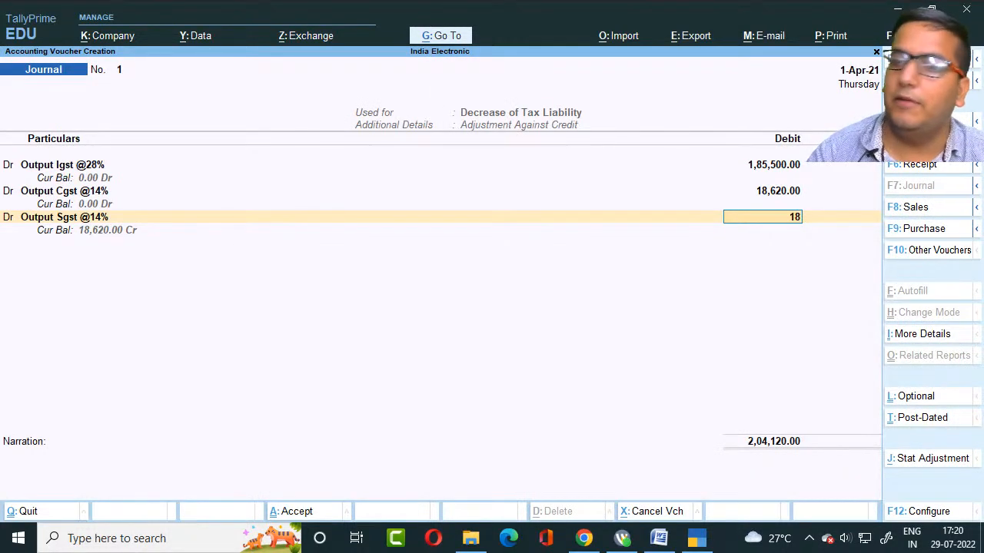
text(,620)
key(Return)
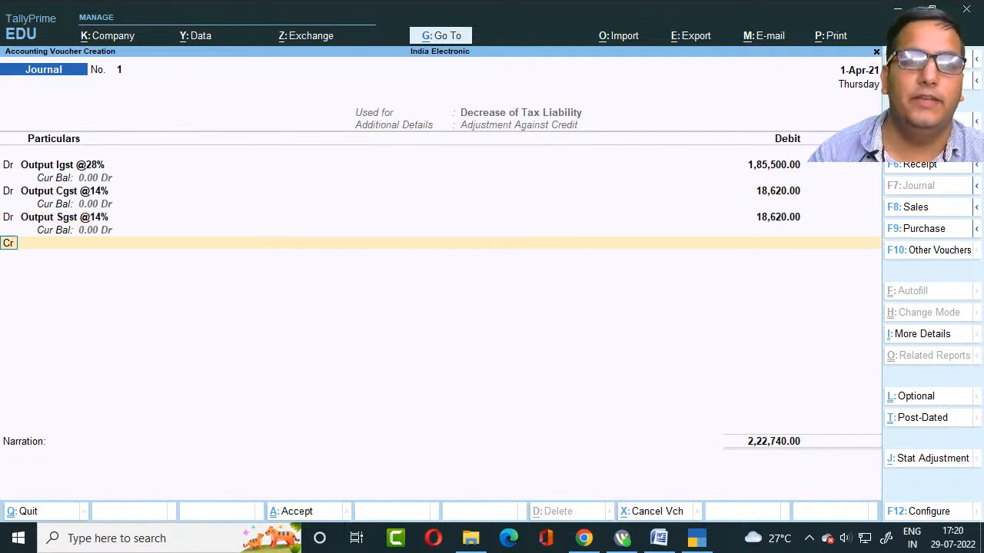
Step: Add a debit line for Output Cgst @9% with the amount 33,165
key(d)
key(Return)
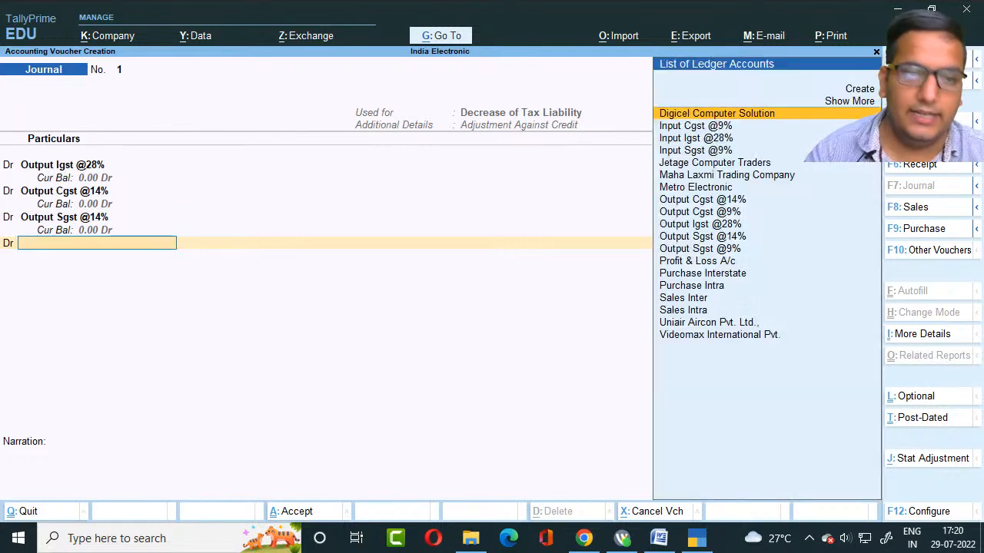
text(Ou)
key(Down)
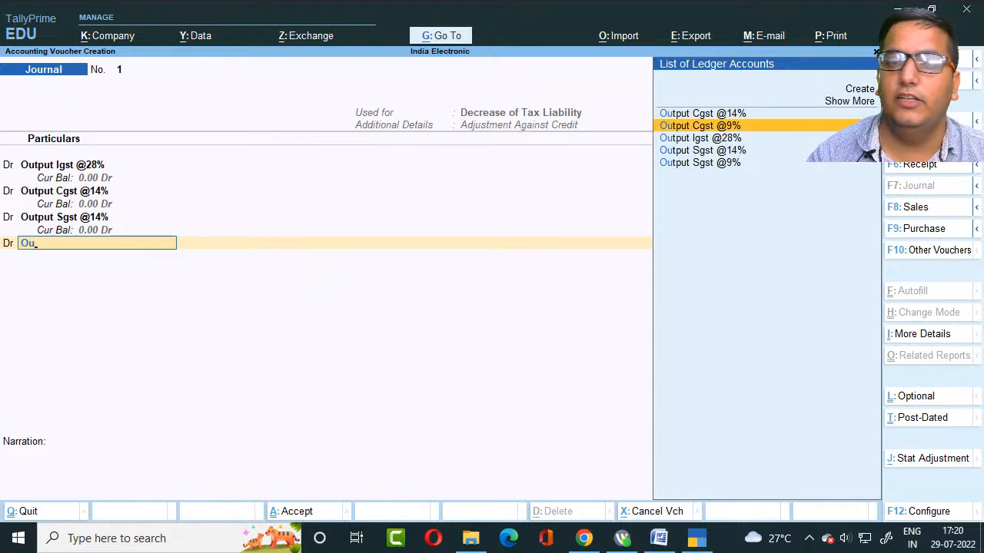
key(Return)
key(Return)
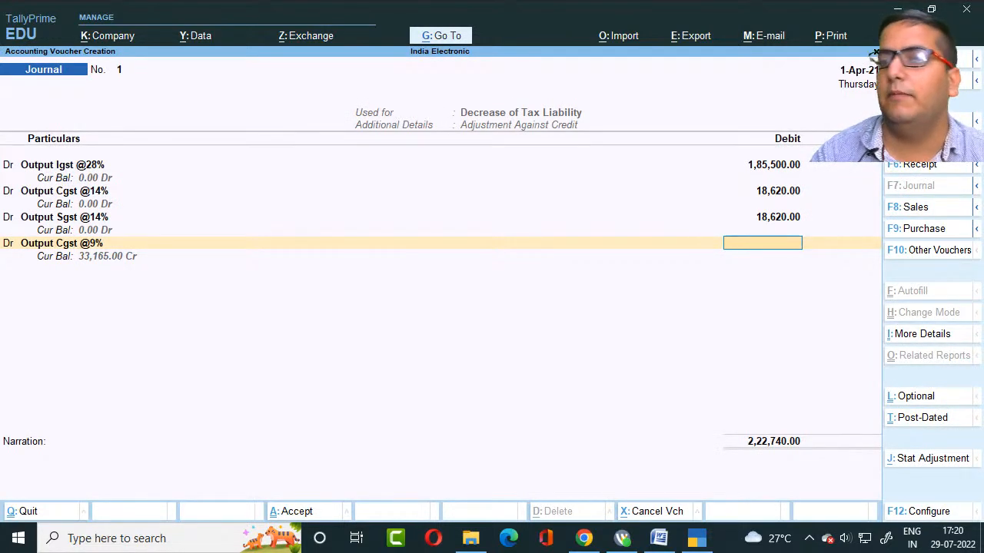
text(33165)
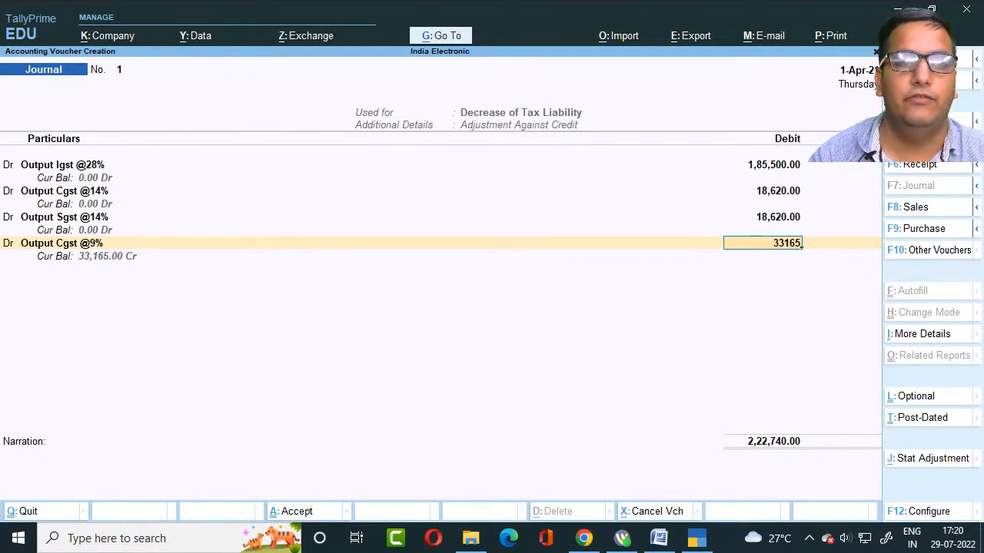
key(Return)
Step: Add a debit line for Output Sgst @9% with the amount 33,165
key(Return)
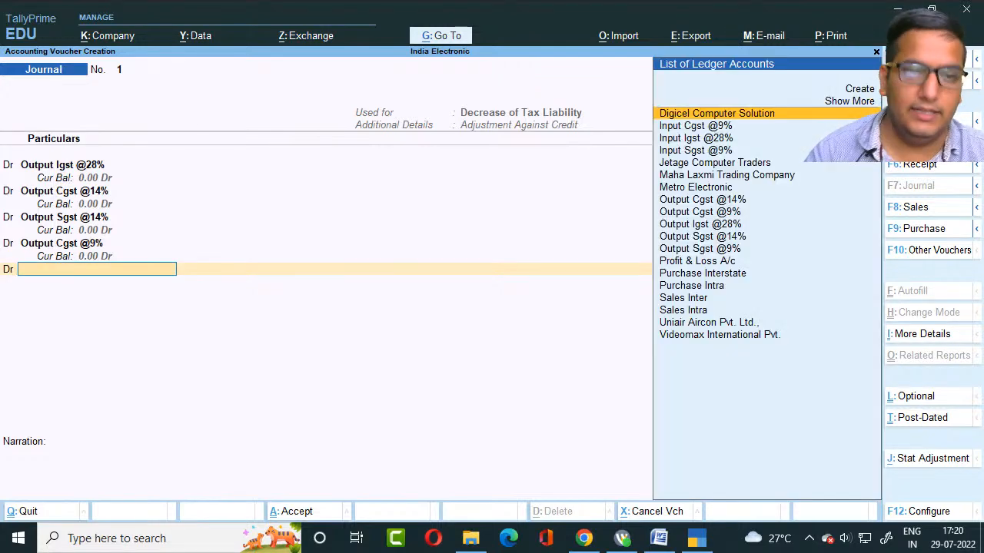
text(Ou)
key(Down)
key(Down)
key(Down)
key(Down)
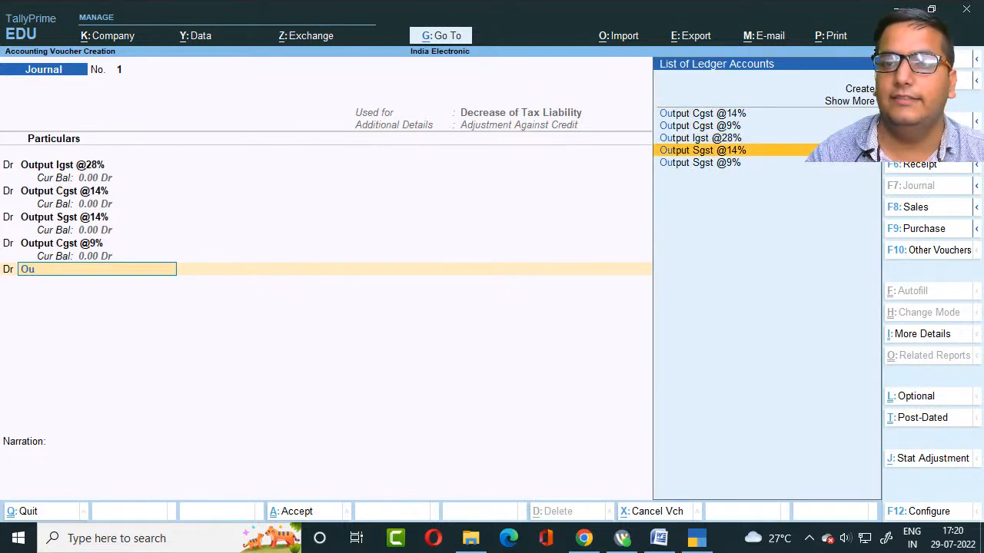
key(Return)
key(Return)
key(Return)
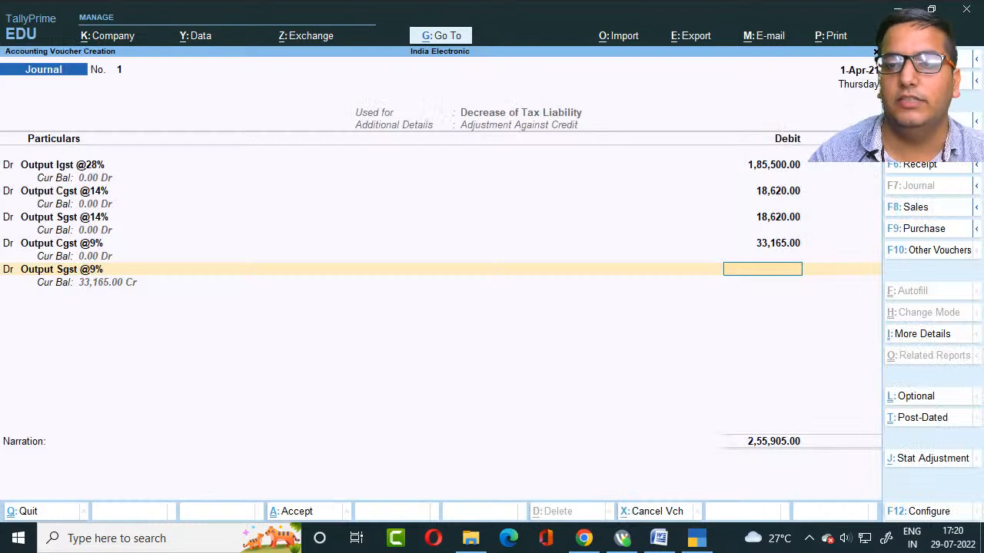
text(33165)
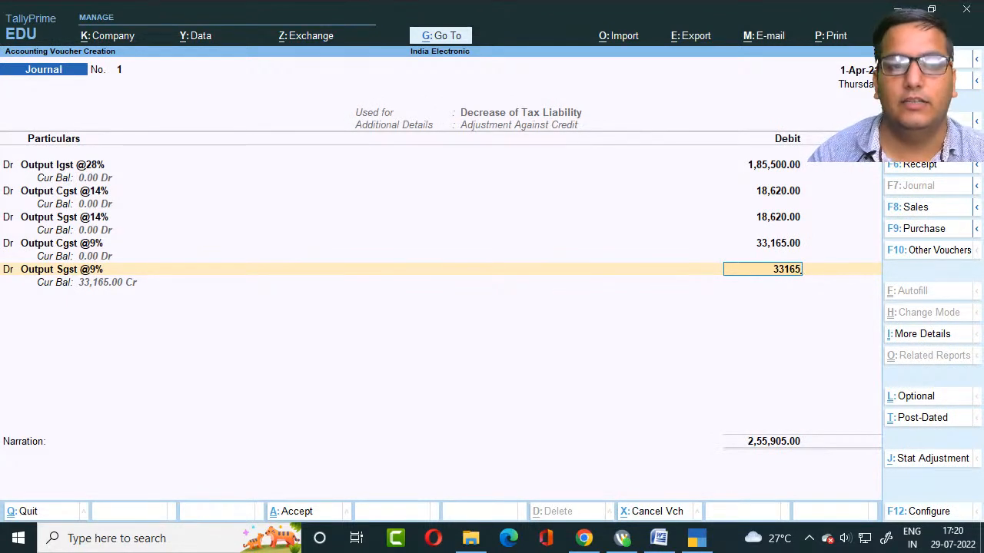
key(Return)
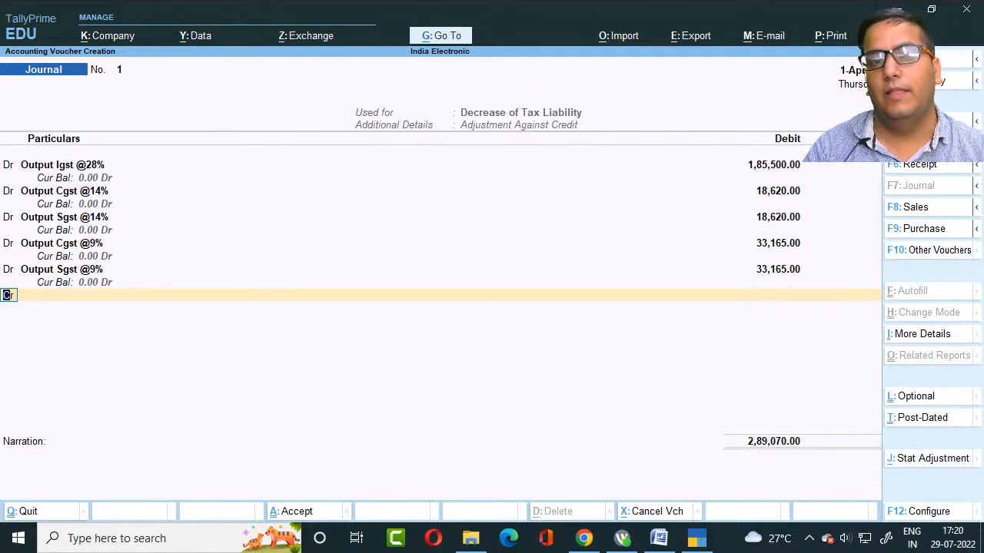
key(Return)
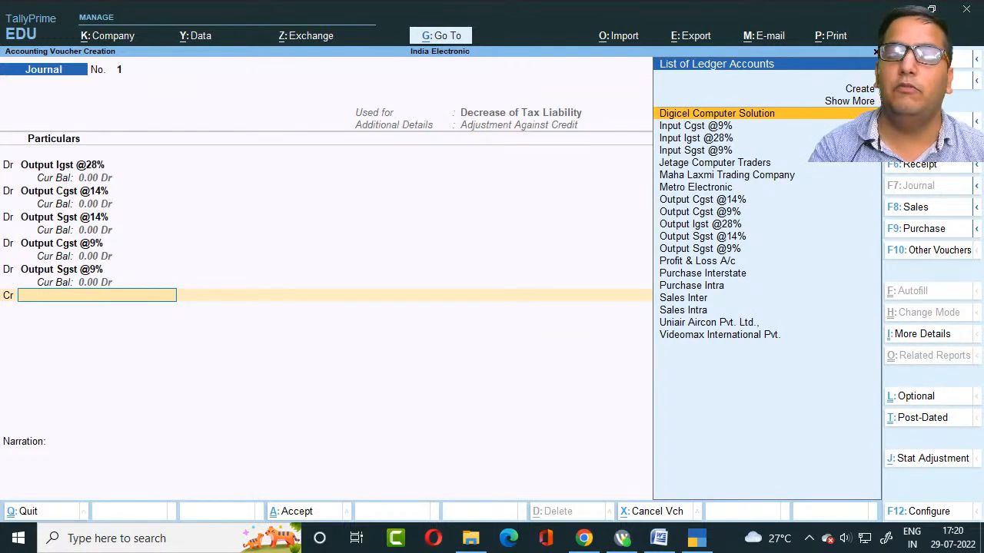
text(I)
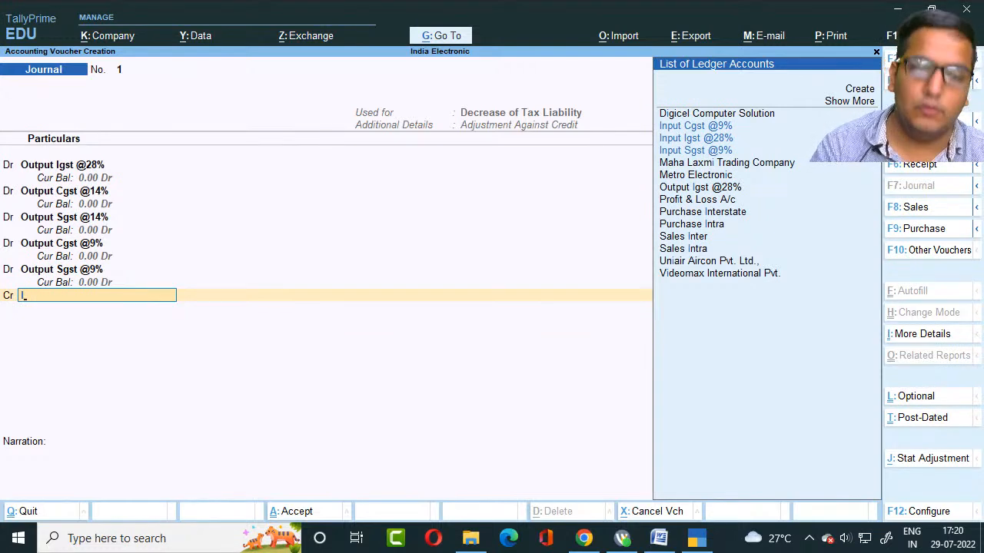
text(npu)
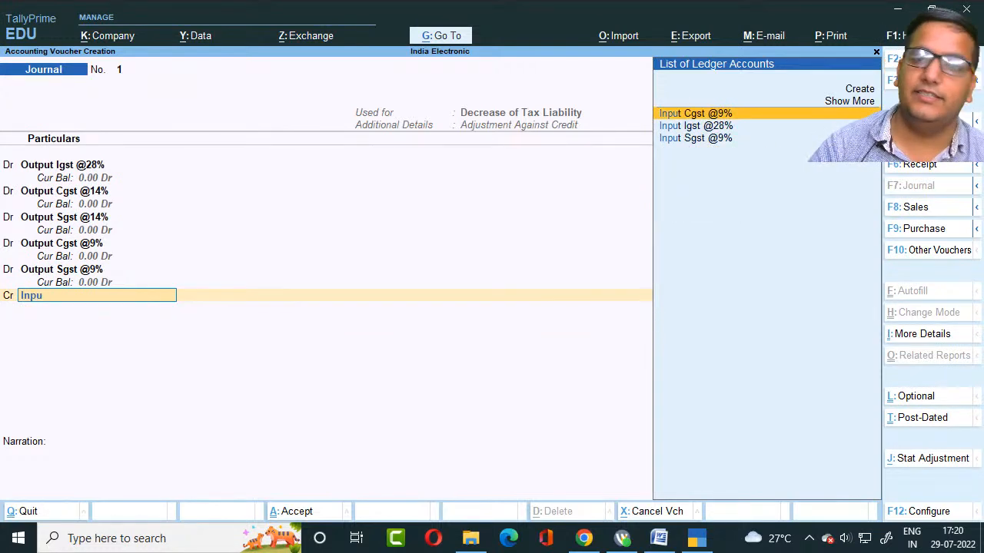
key(Down)
key(Return)
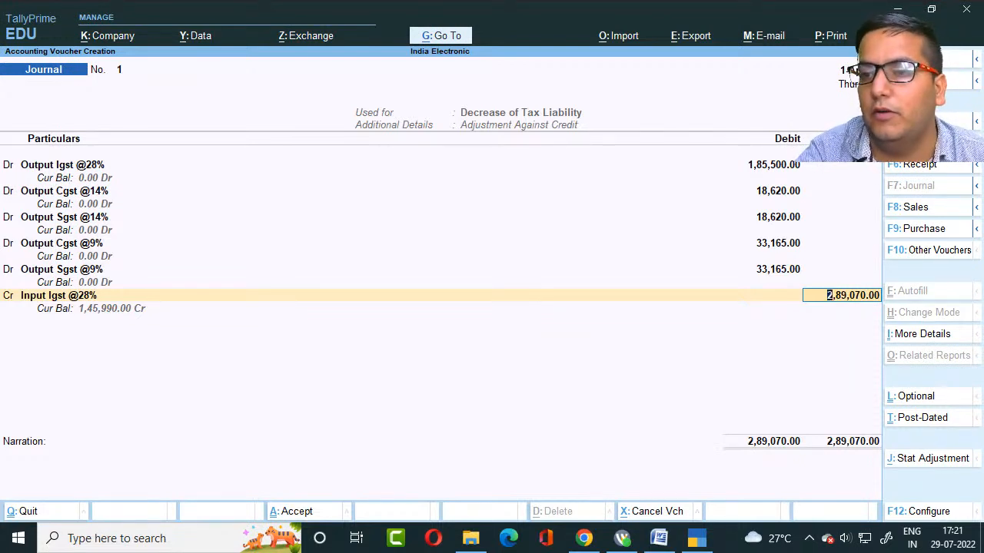
key(alt+g)
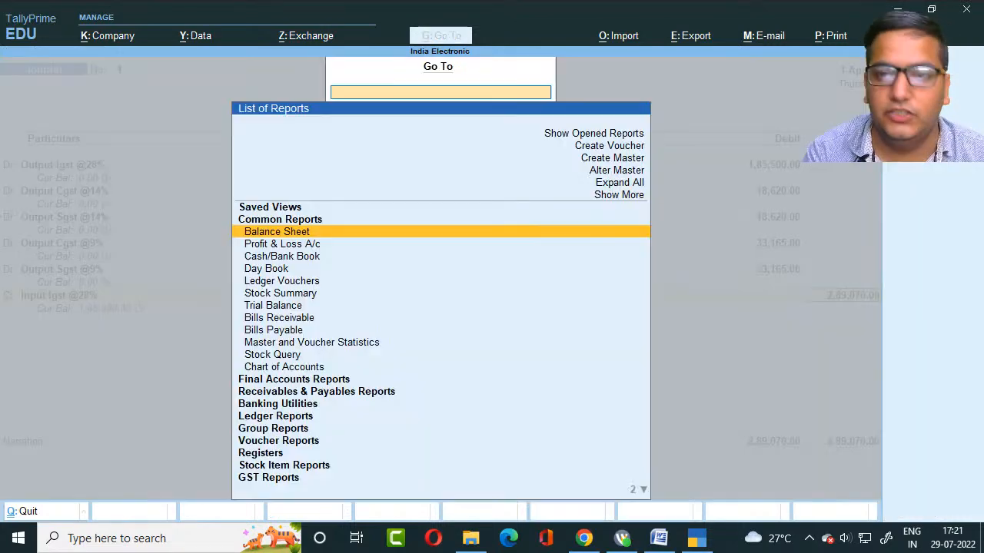
key(Escape)
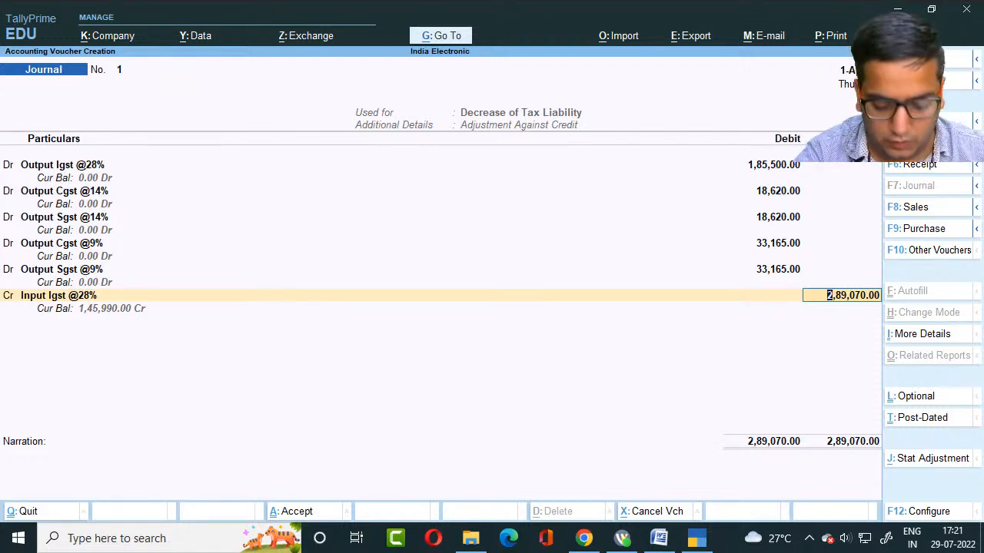
key(ctrl+n)
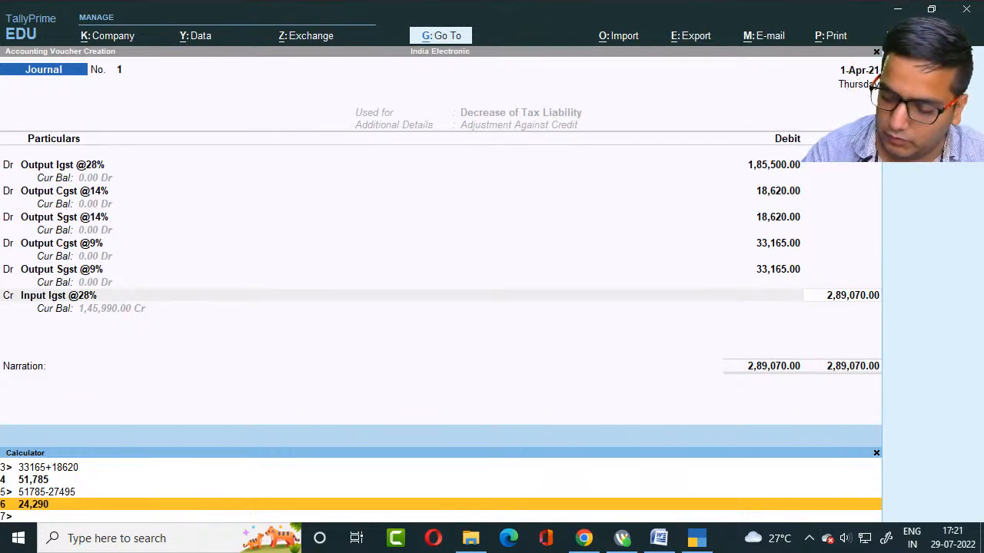
text(289)
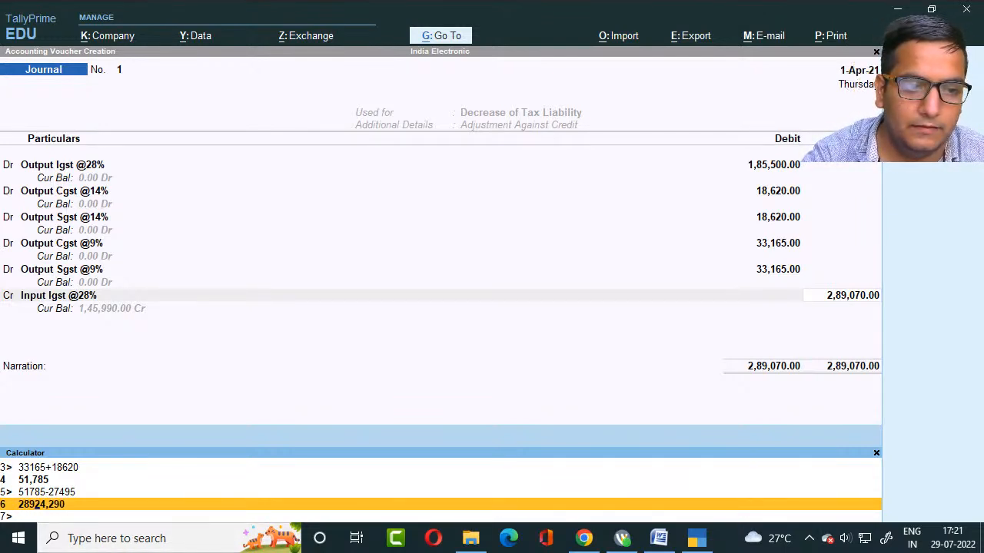
key(Return)
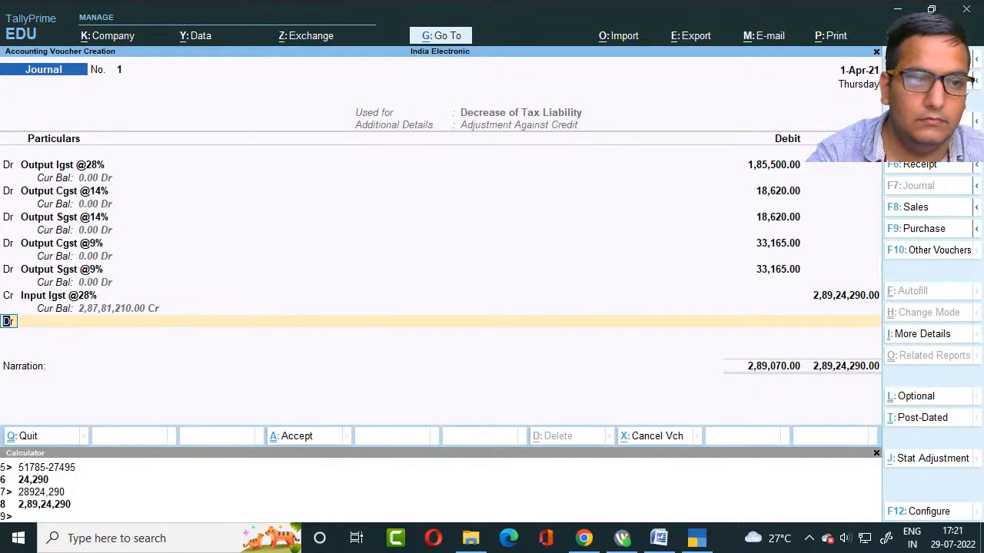
key(BackSpace)
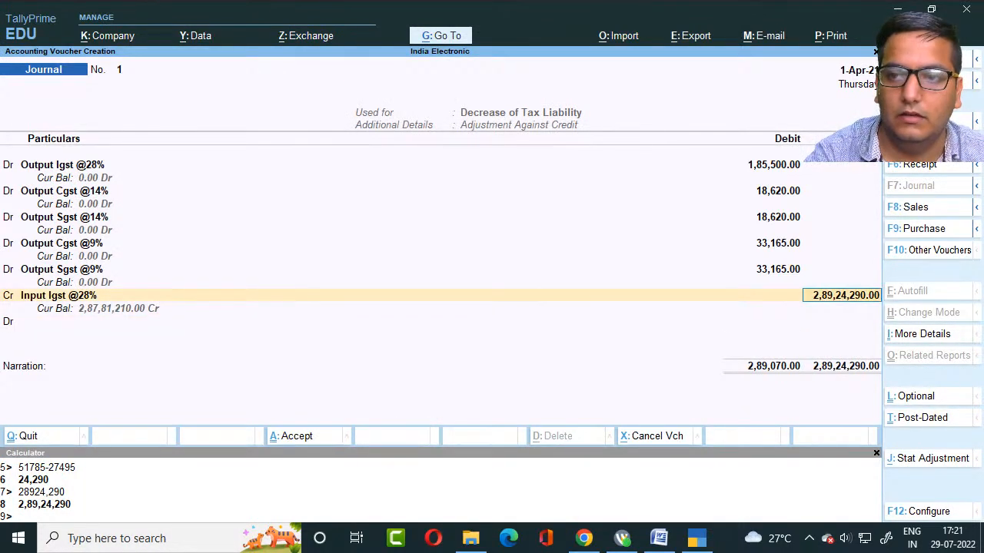
key(BackSpace)
key(Return)
key(BackSpace)
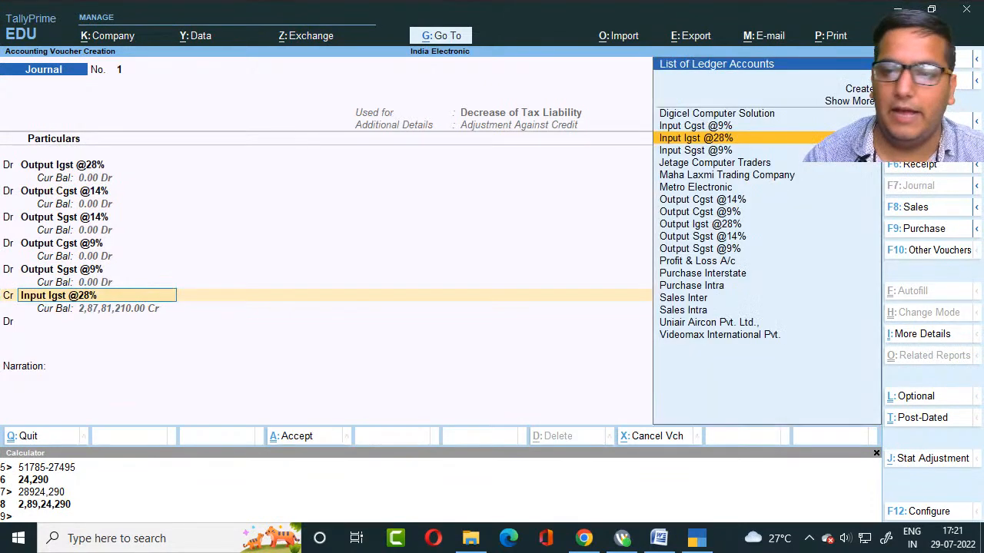
key(Return)
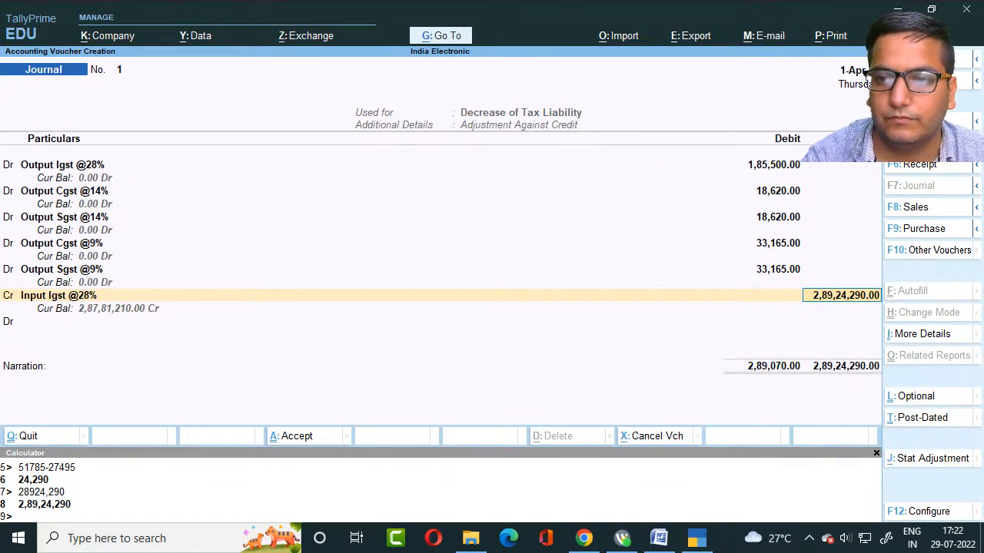
key(ctrl+n)
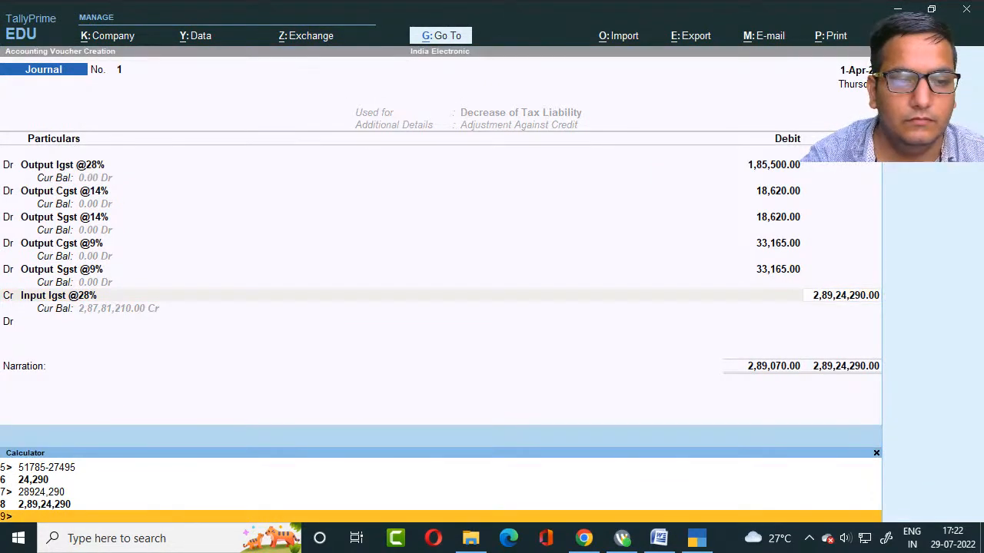
text(289)
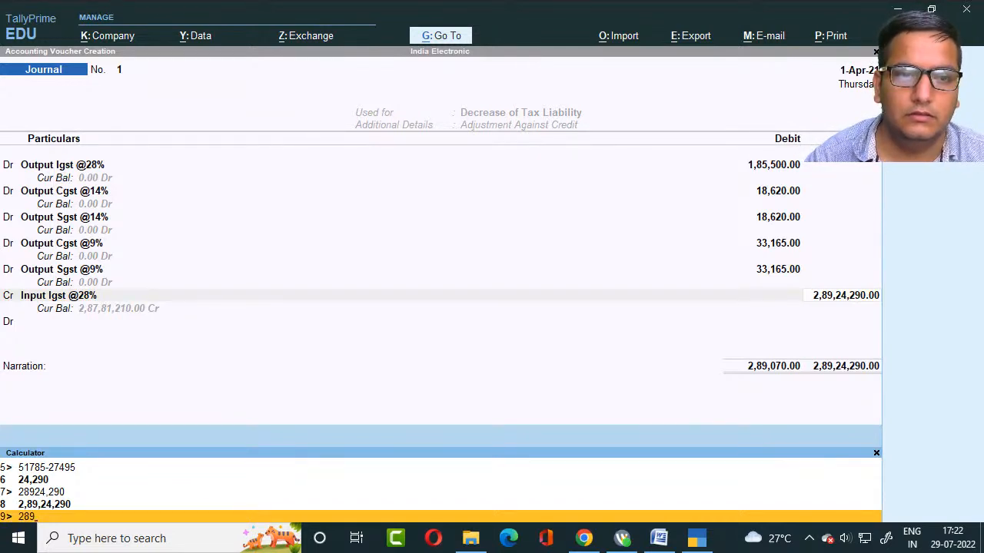
text(242)
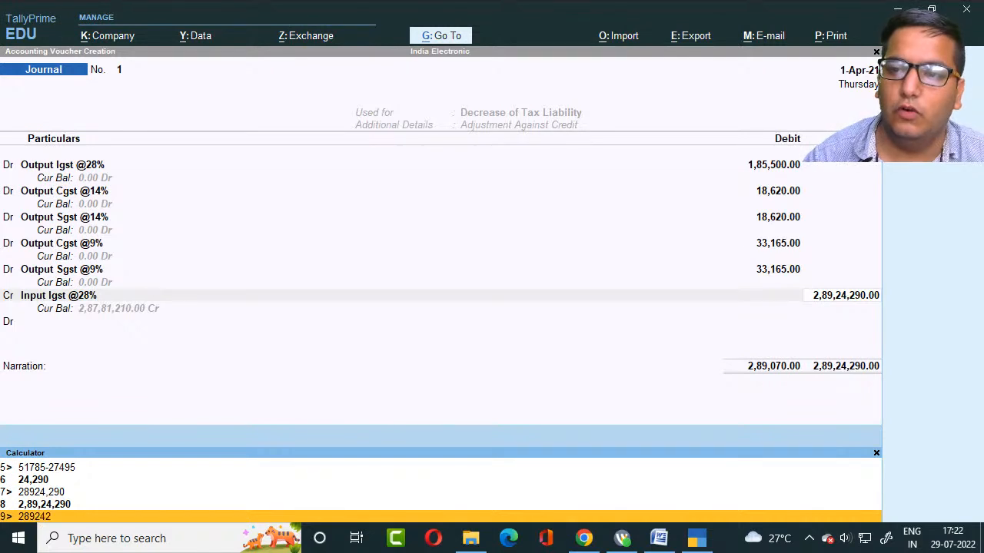
text(90-)
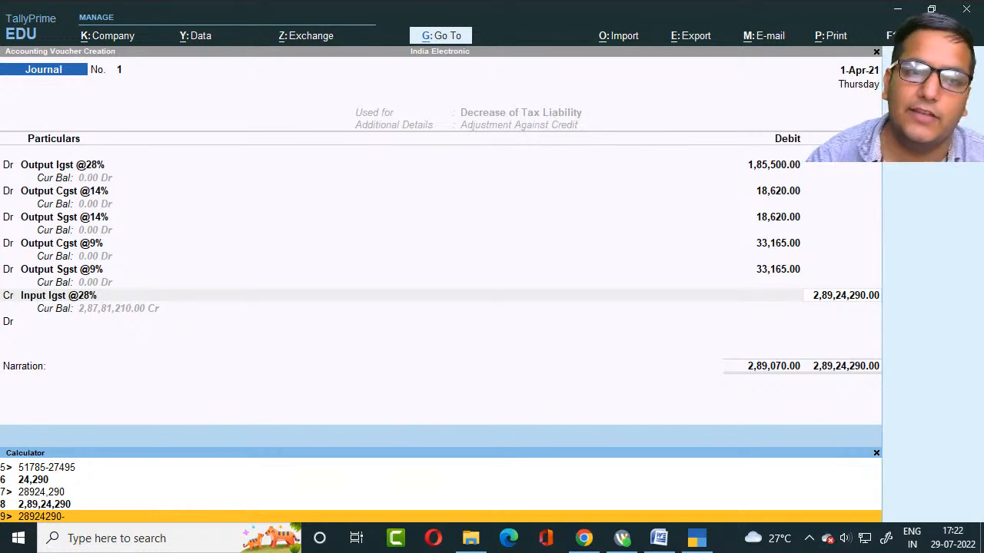
text(287)
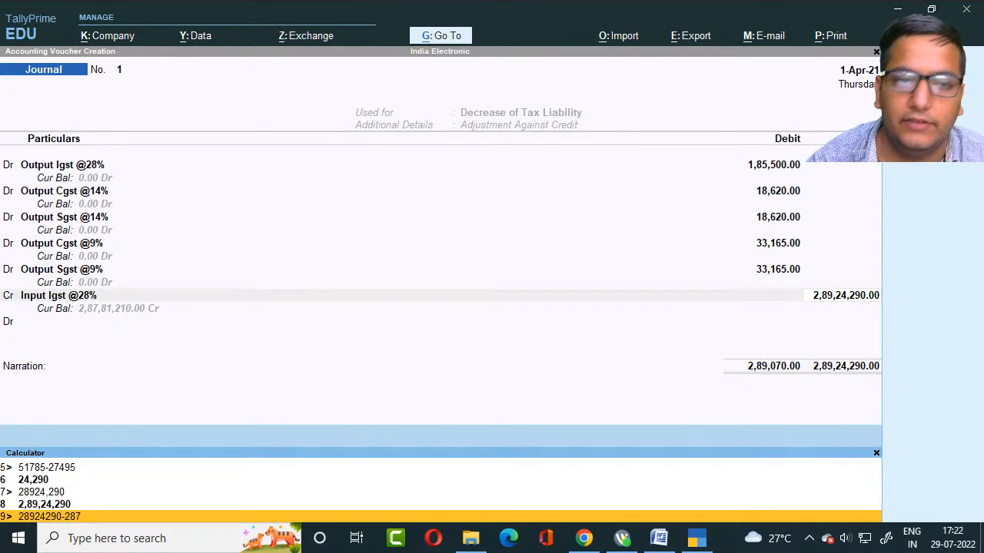
text(81210)
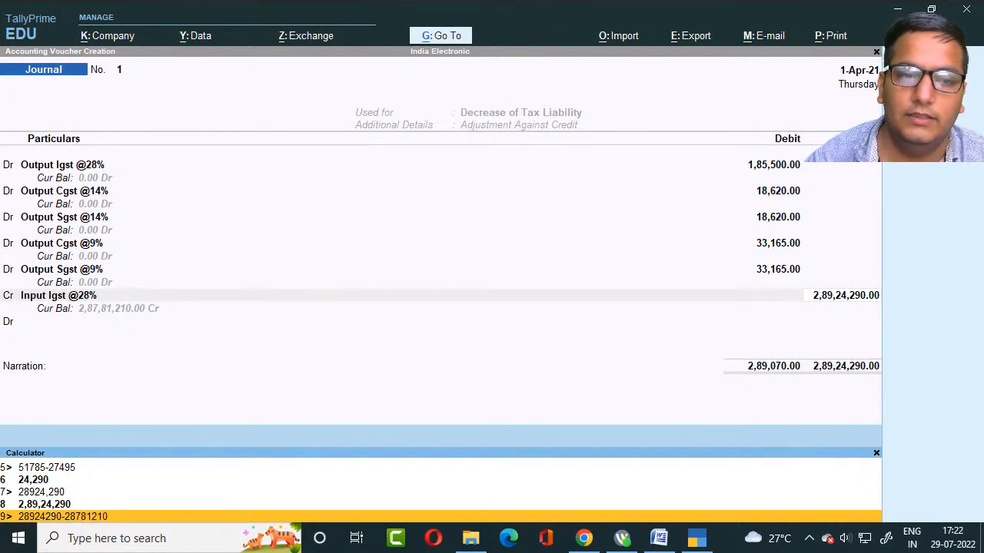
key(Return)
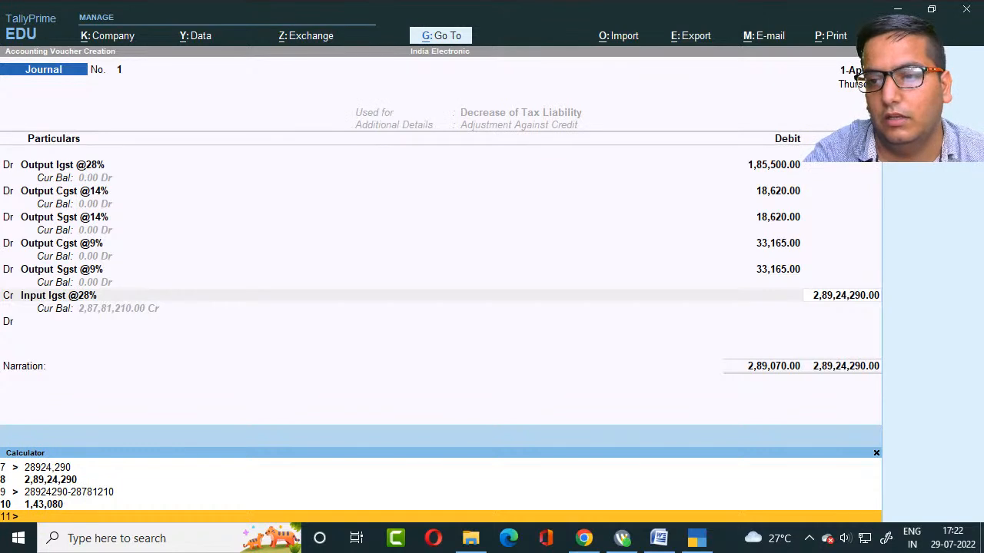
key(ctrl+m)
text(1)
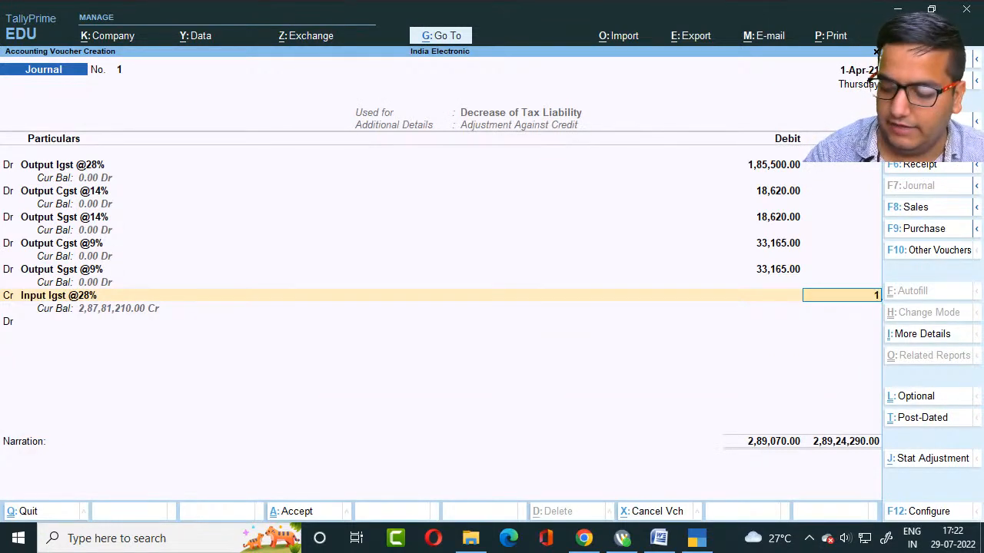
text(43)
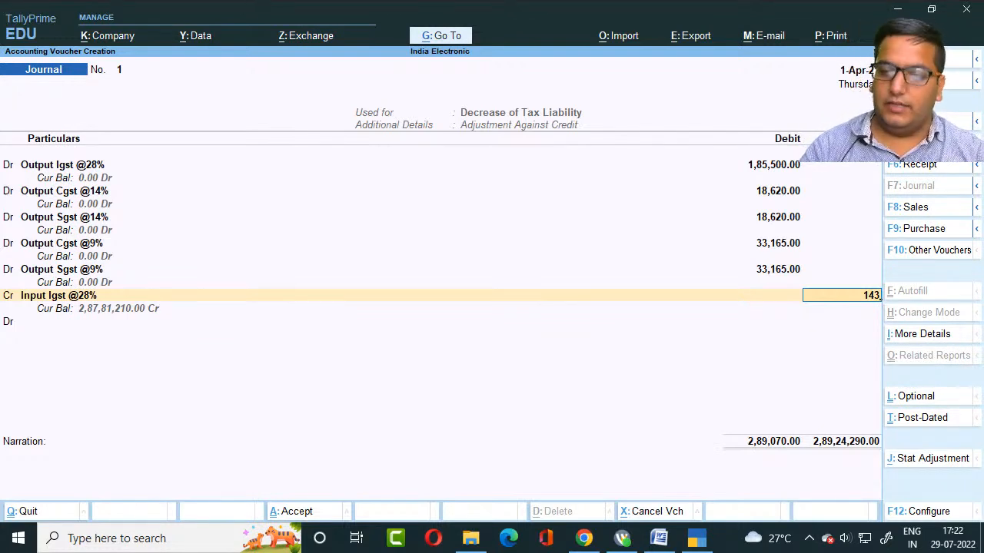
text(080)
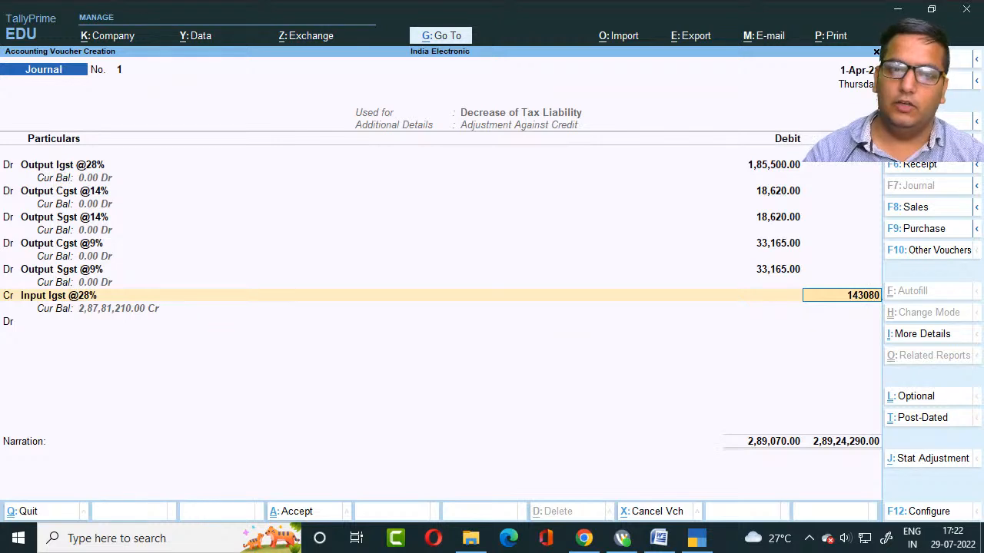
key(Return)
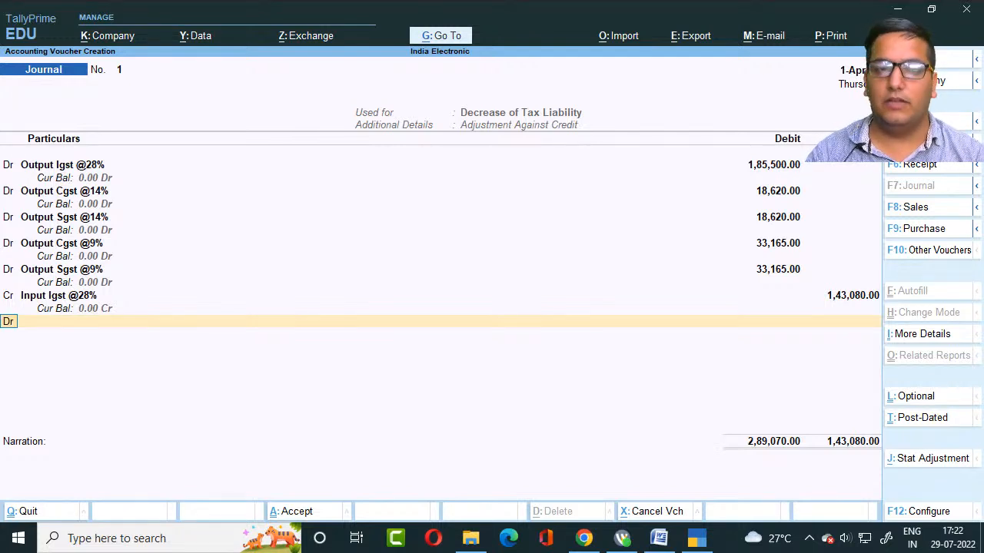
Step: Add a credit line for Input Cgst @9% with the amount 27,495
text(c)
key(Return)
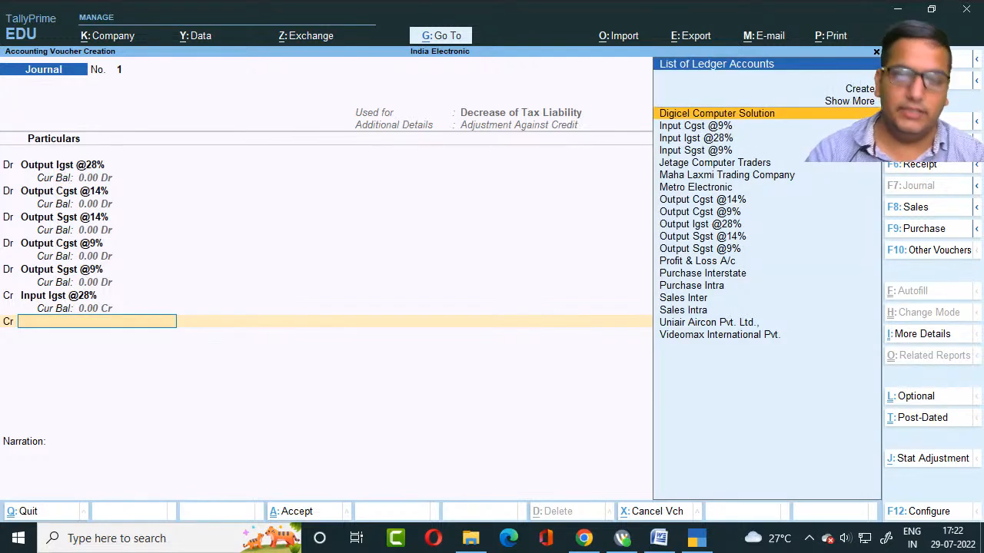
text(In)
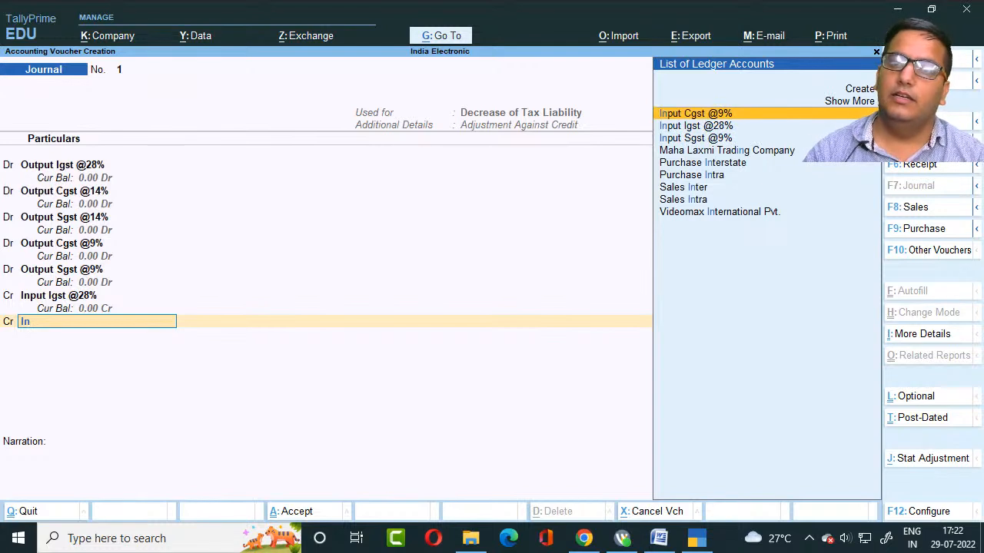
key(Return)
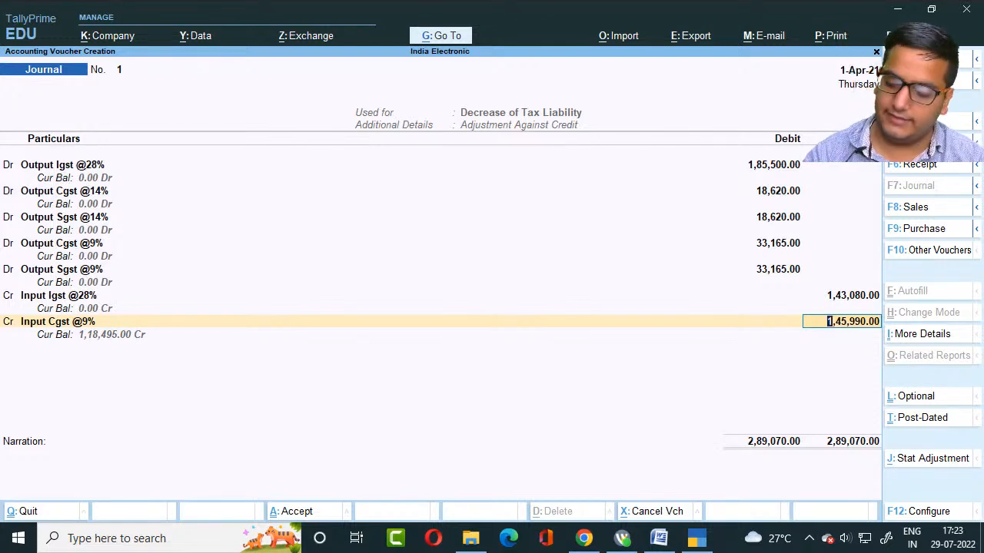
text(27495)
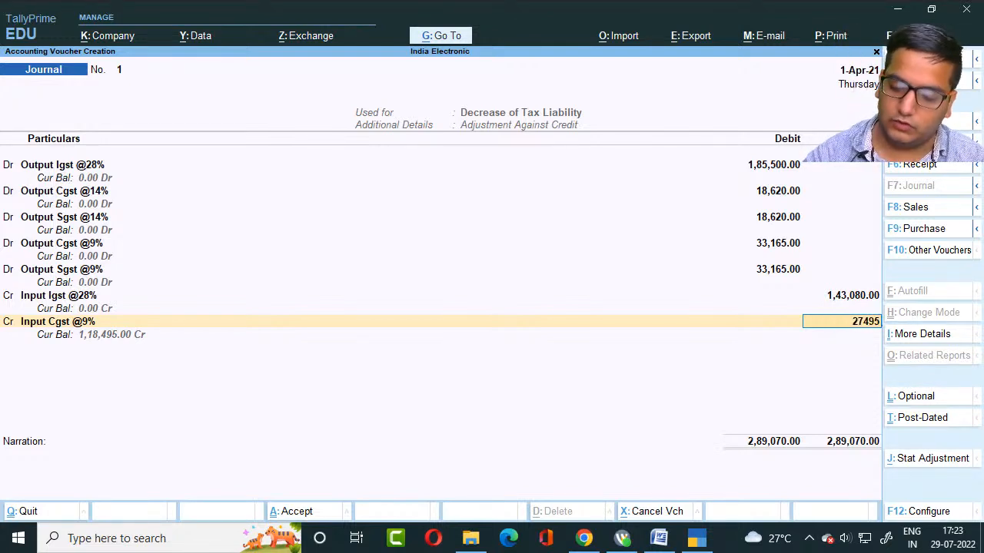
key(Return)
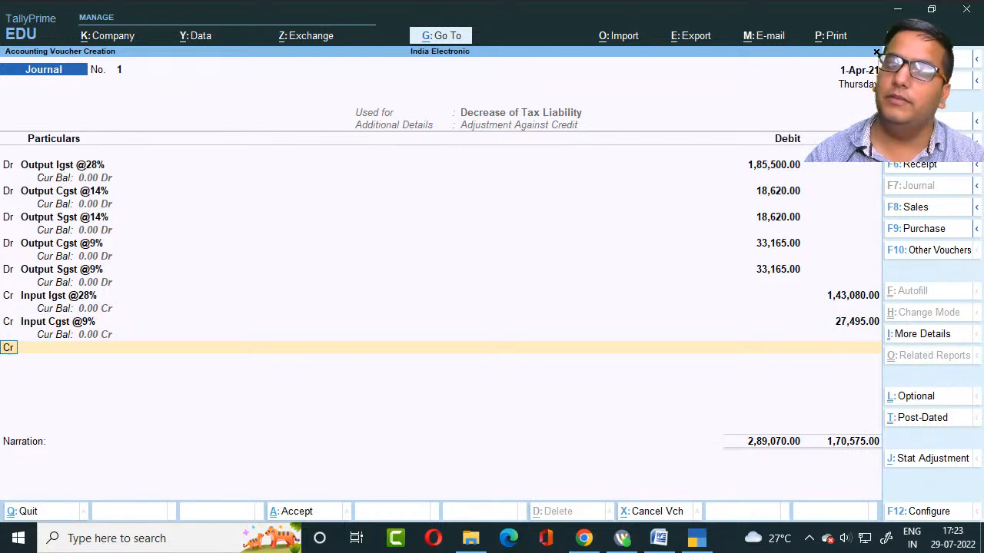
Step: Add a credit line for Input Sgst @9% with the amount 27,495
key(Return)
text(In)
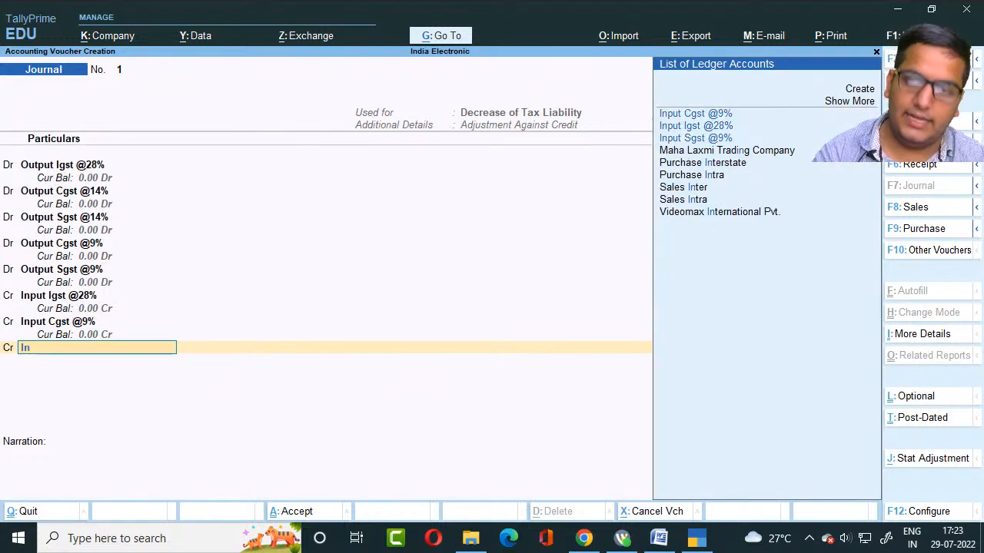
key(Down)
key(Down)
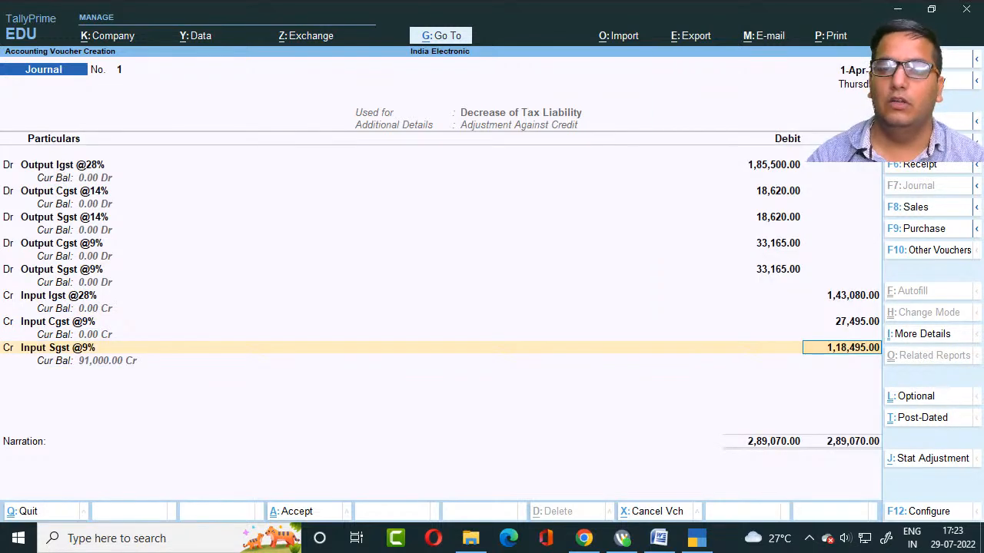
text(27)
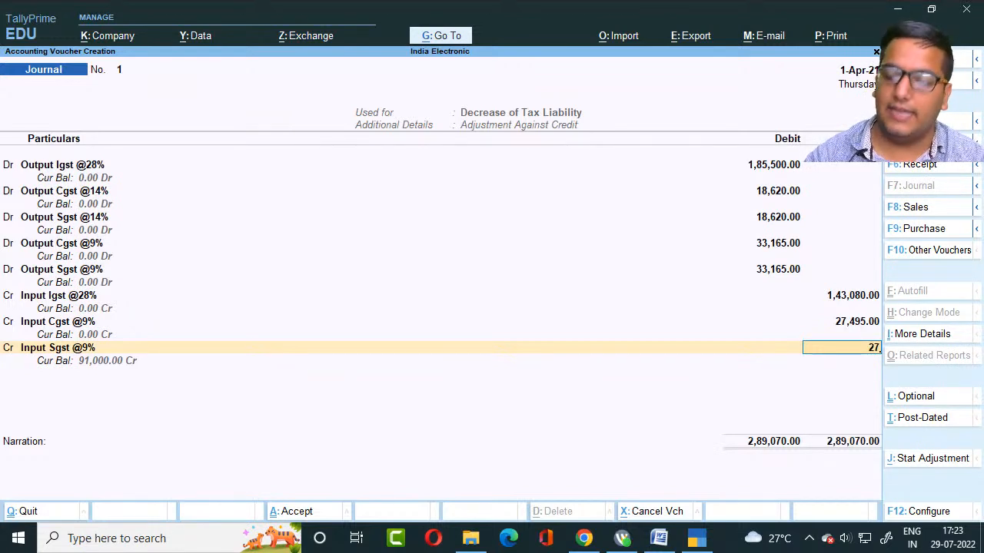
text(495)
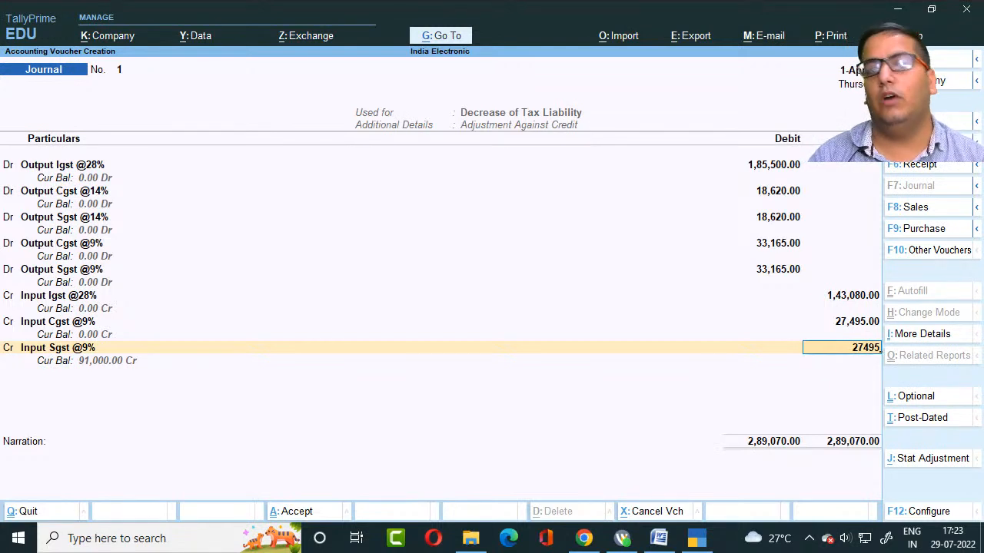
text(,)
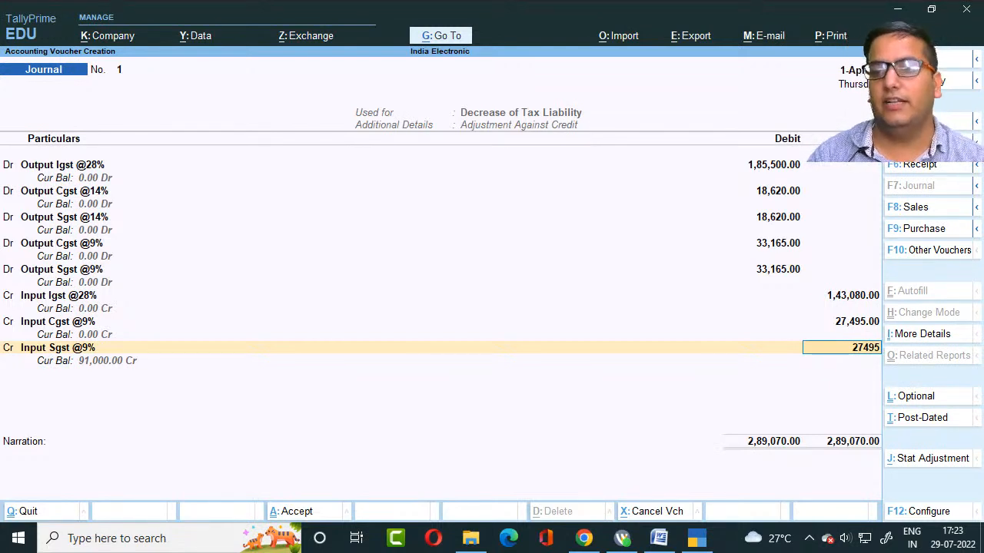
key(Return)
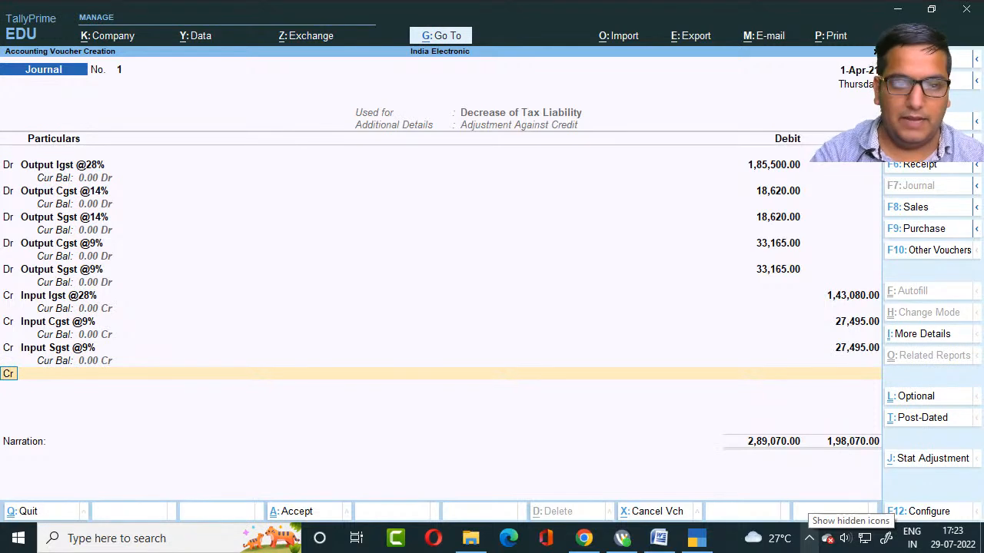
key(ctrl+n)
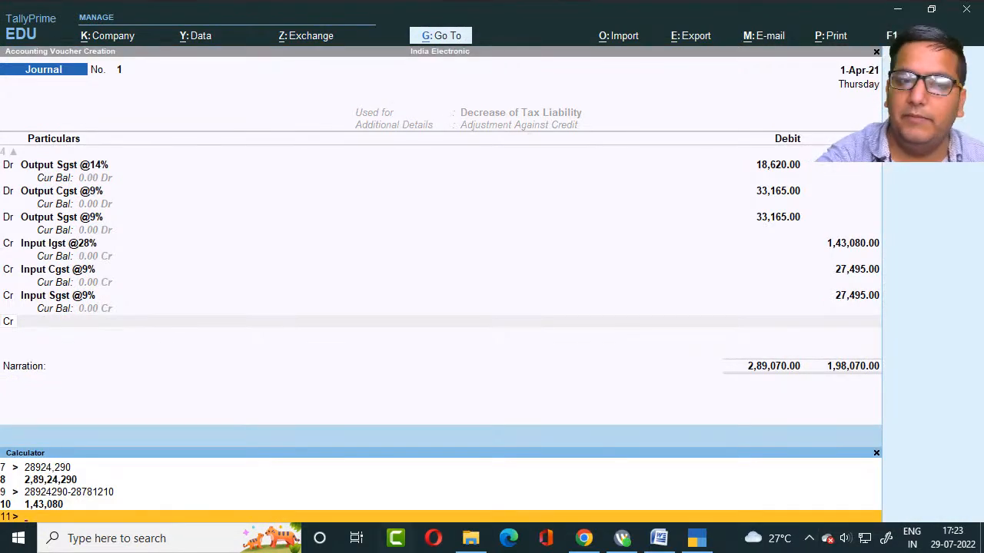
key(Up)
key(Up)
key(Up)
key(Up)
key(Up)
key(Up)
key(Up)
key(Up)
key(Up)
key(Up)
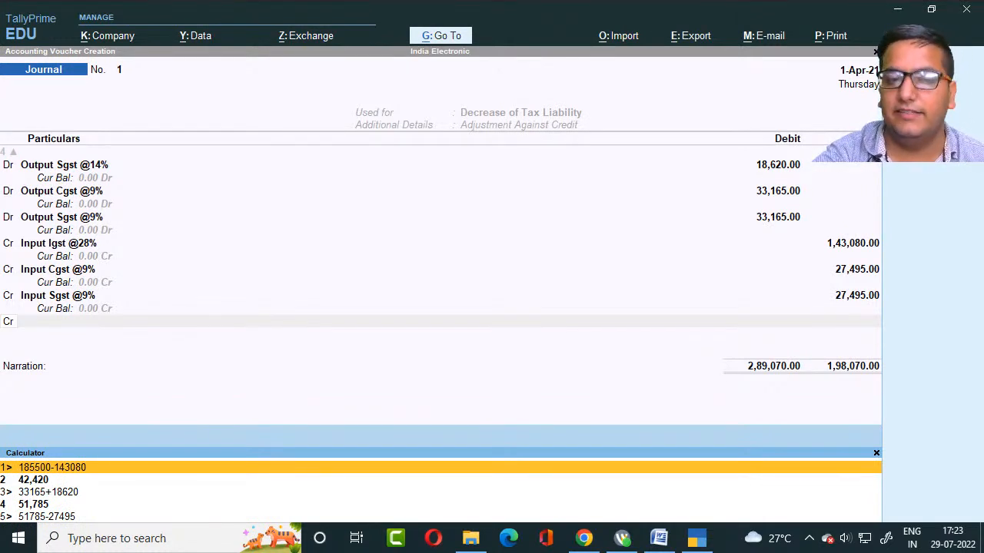
key(Down)
key(Down)
key(Down)
key(Down)
key(Down)
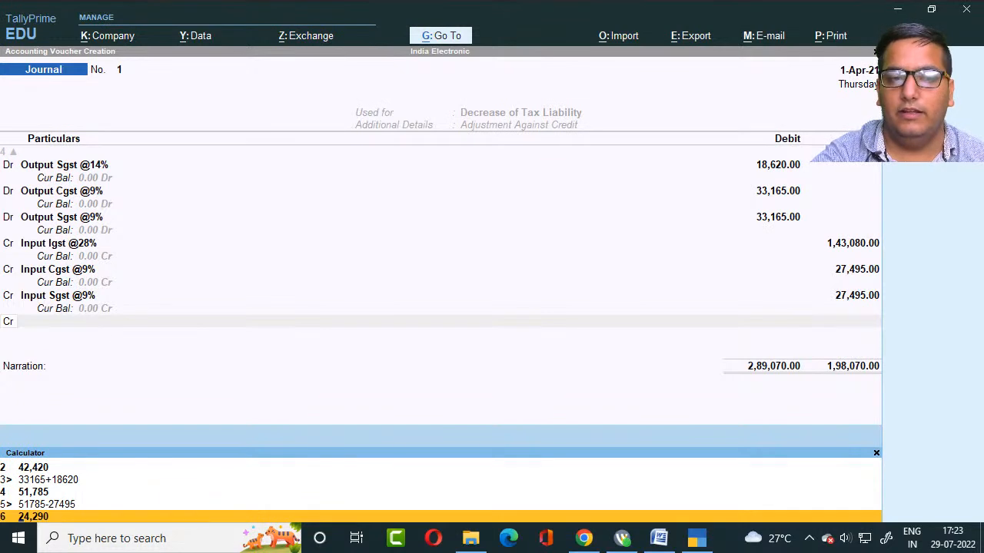
key(Return)
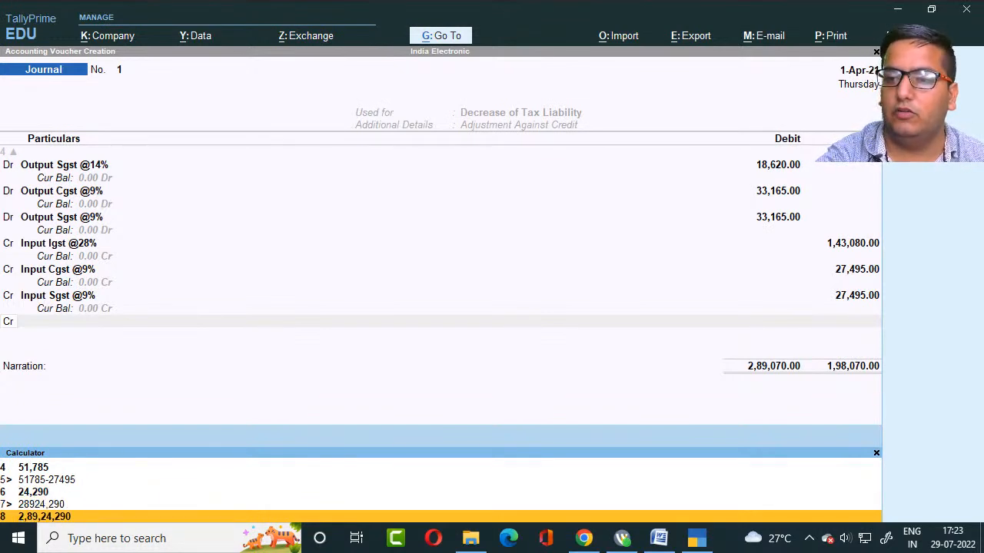
key(Escape)
Step: On a new credit line, create a ledger named Igst Payble under Current Liabilities
key(Return)
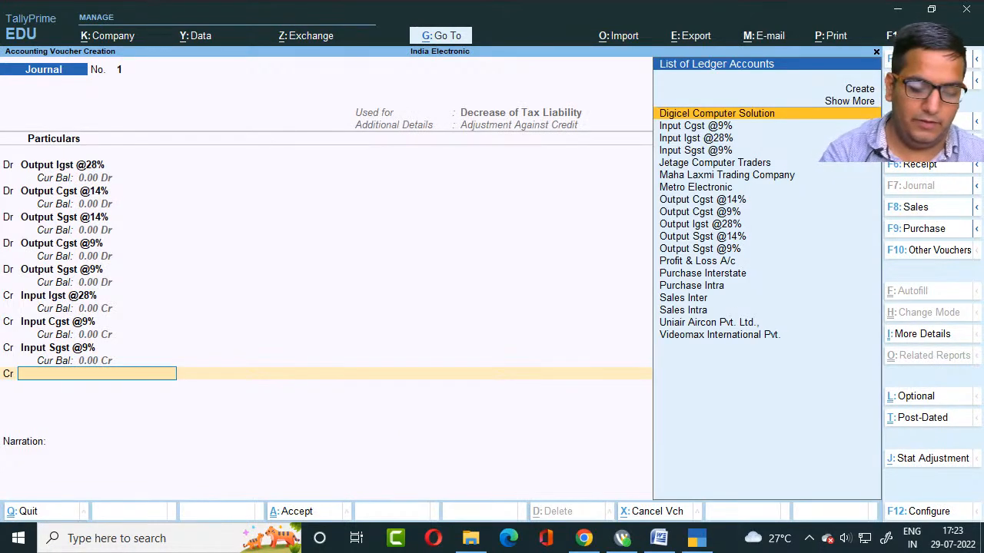
key(alt+c)
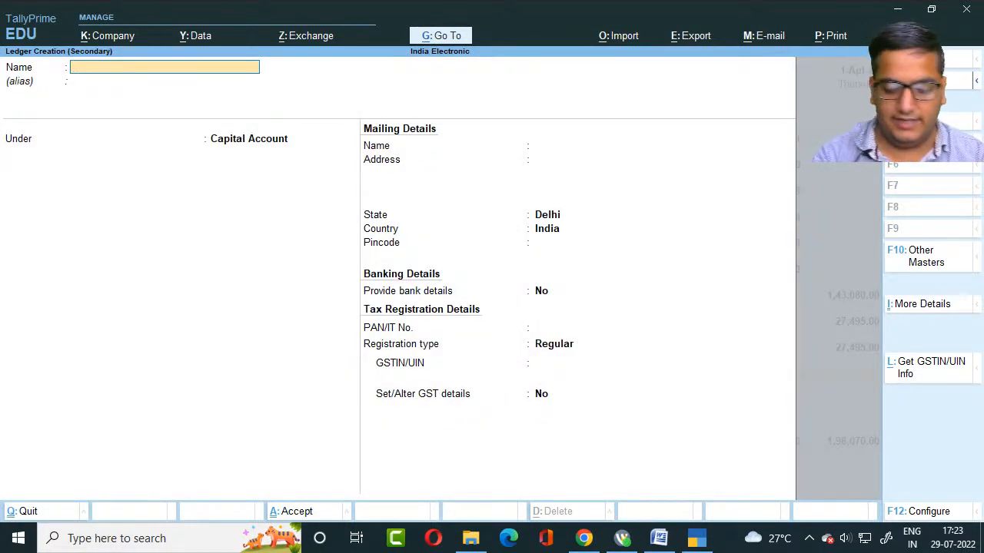
text(Igst Pa)
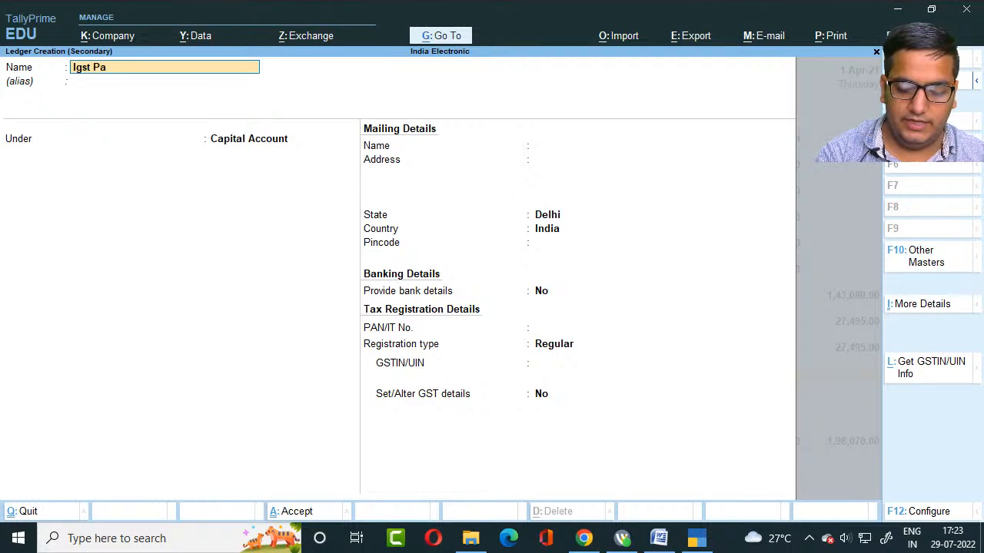
text(yble)
key(Return)
key(Return)
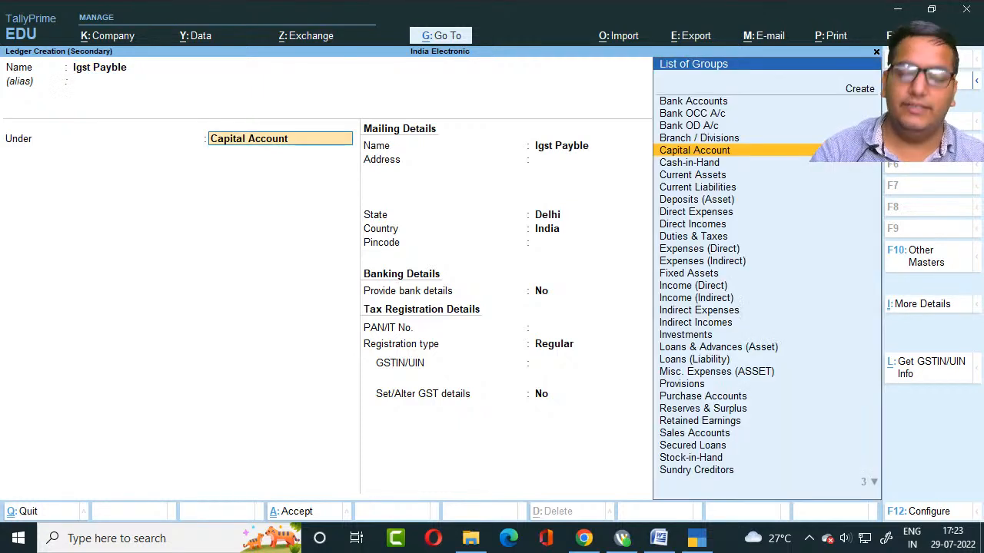
text(Cur)
key(Down)
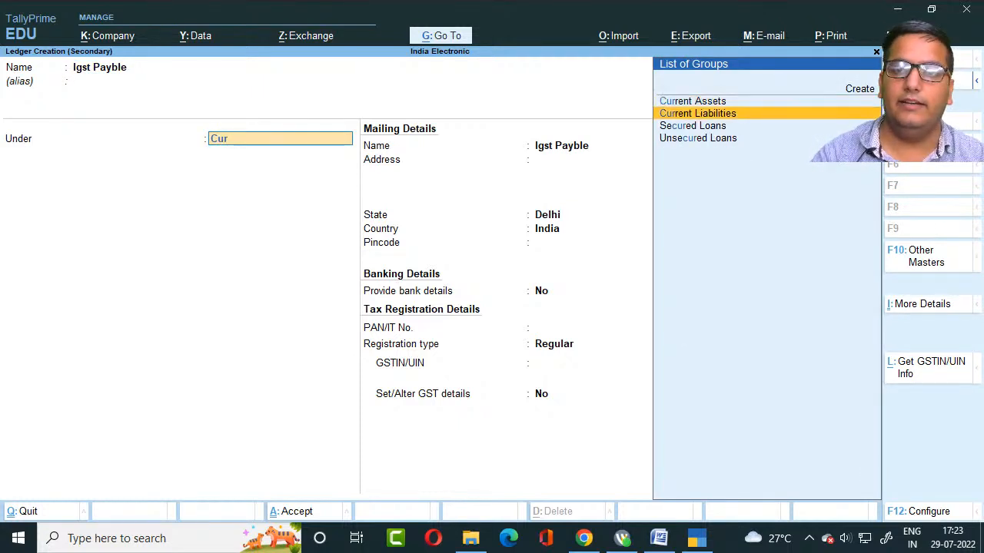
key(Return)
Step: Set the Igst Payble ledger's registration type to Unknown and save the ledger into the voucher
key(Return)
key(Return)
key(Return)
key(Return)
key(Return)
key(Return)
key(Return)
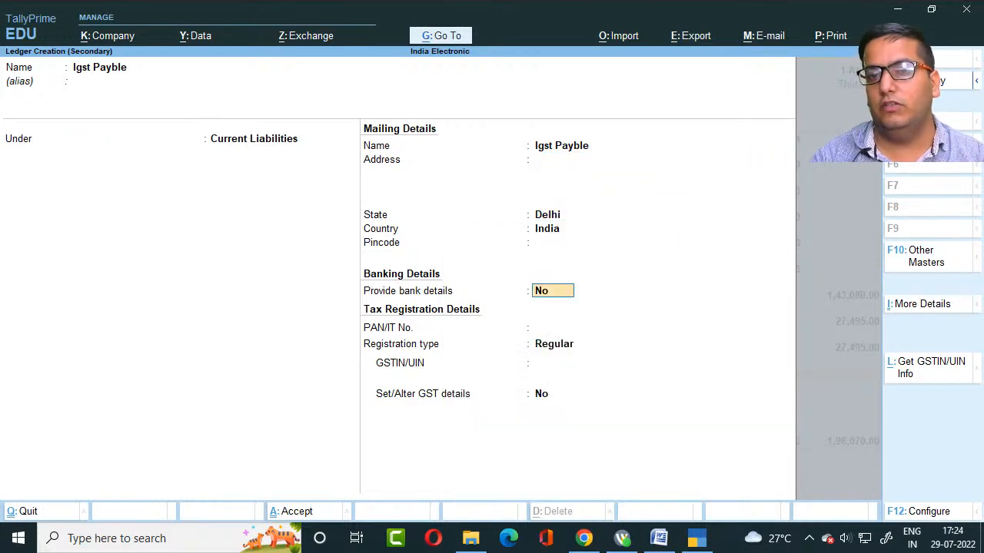
key(Up)
key(Up)
key(Up)
key(Return)
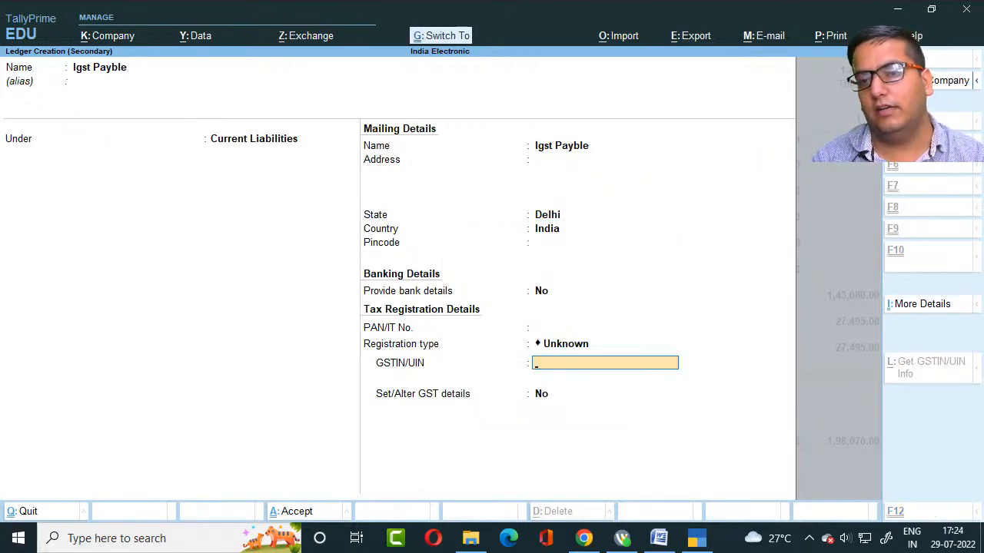
key(ctrl+a)
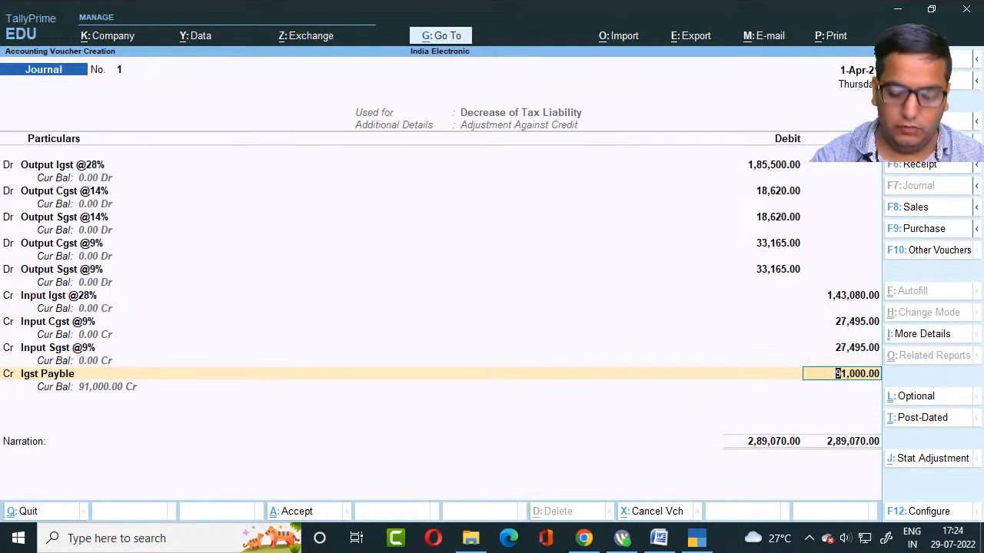
key(ctrl+n)
key(Up)
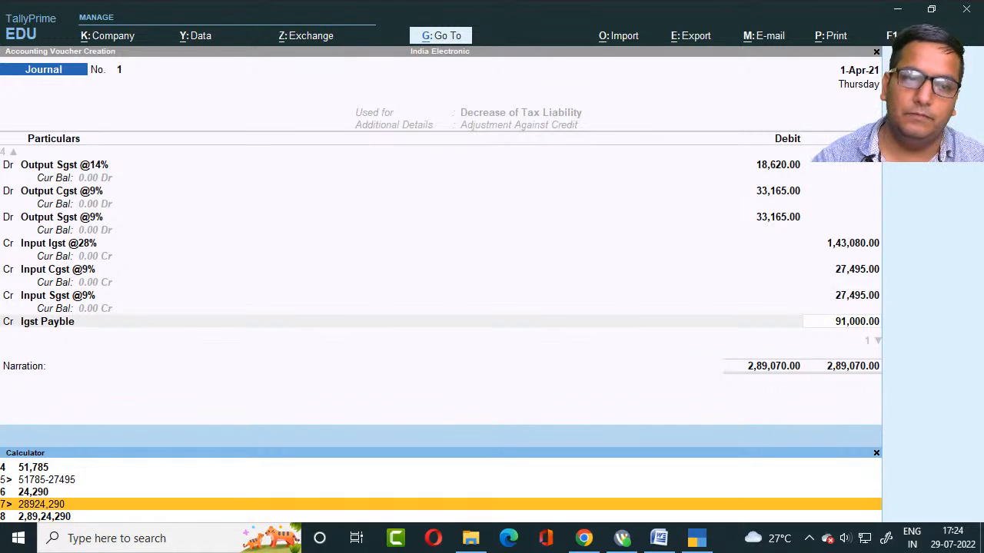
key(Up)
key(Up)
key(Up)
key(Up)
key(Up)
key(Up)
key(Down)
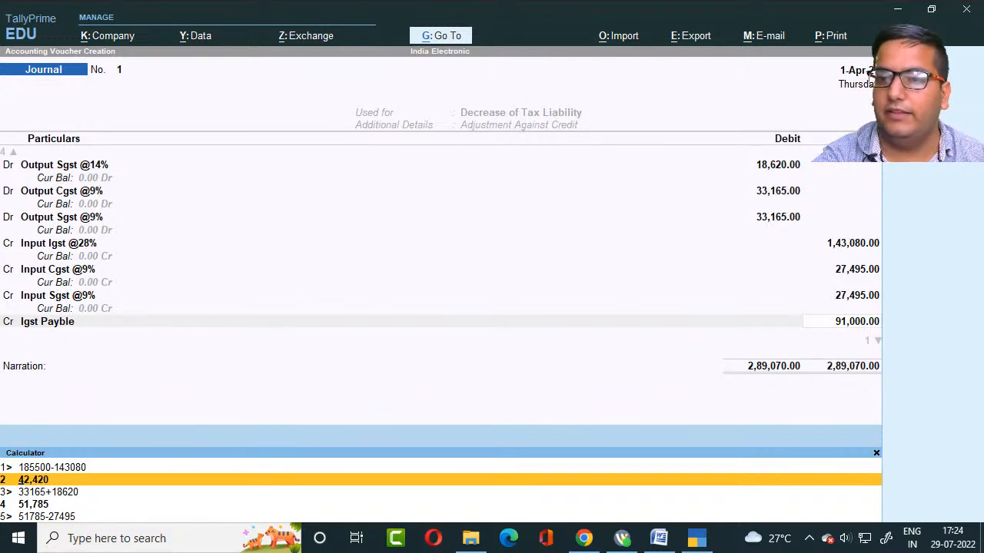
key(ctrl+m)
text(4)
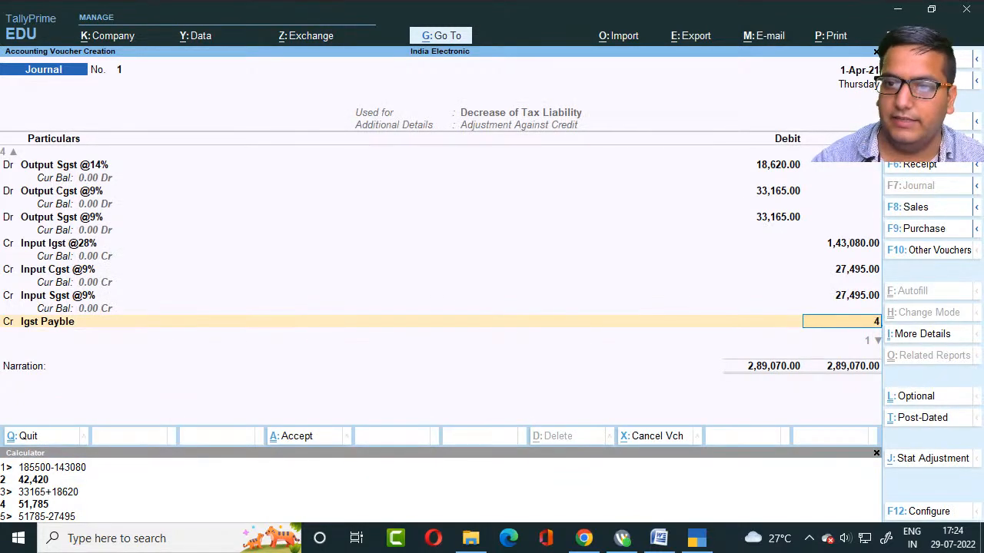
text(2)
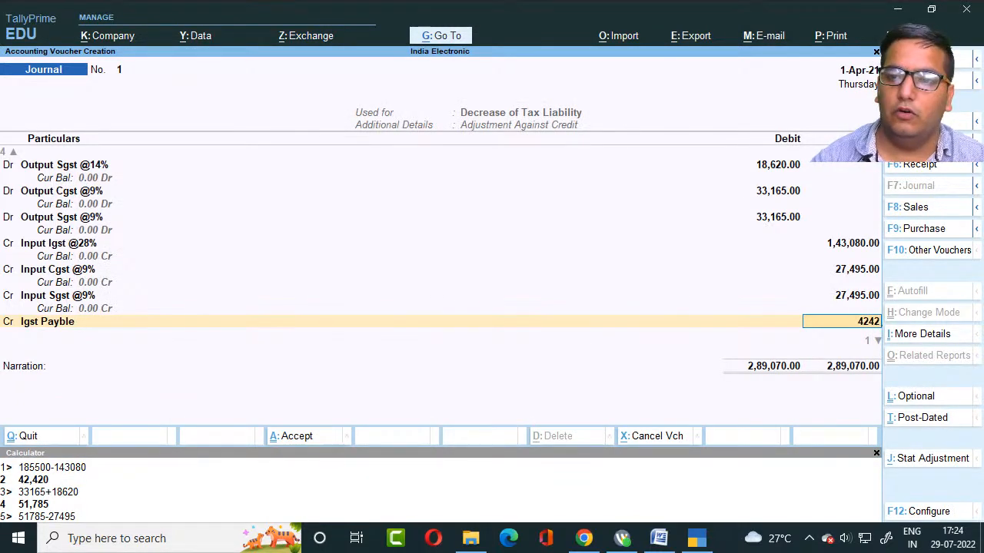
text(,420)
key(Return)
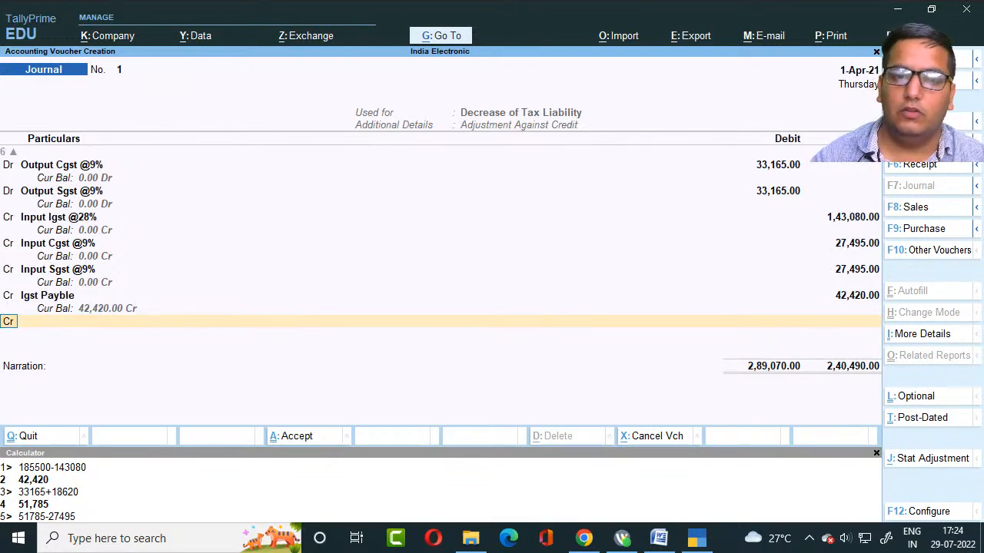
Step: On the next credit line, create a ledger named Sgst Payble under Current Liabilities
key(Return)
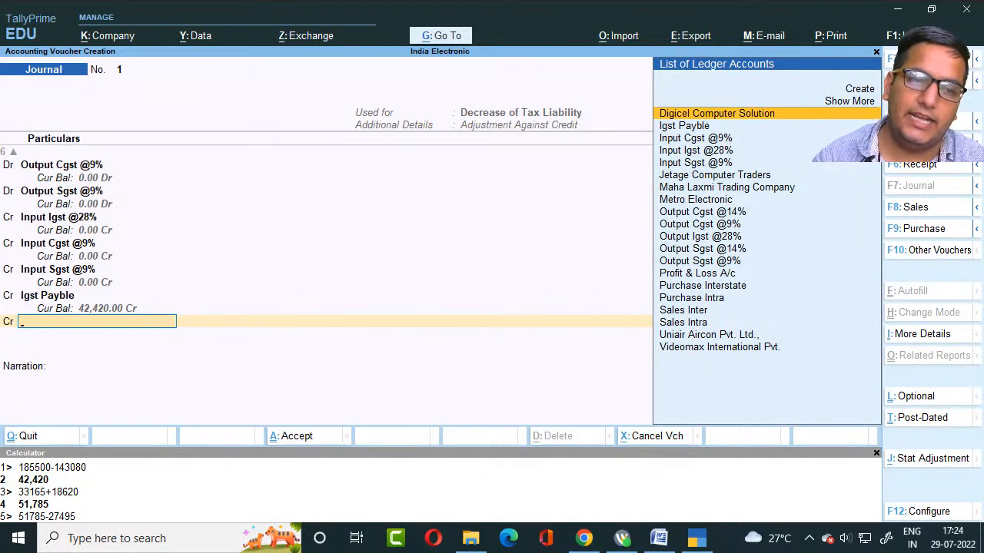
key(alt+c)
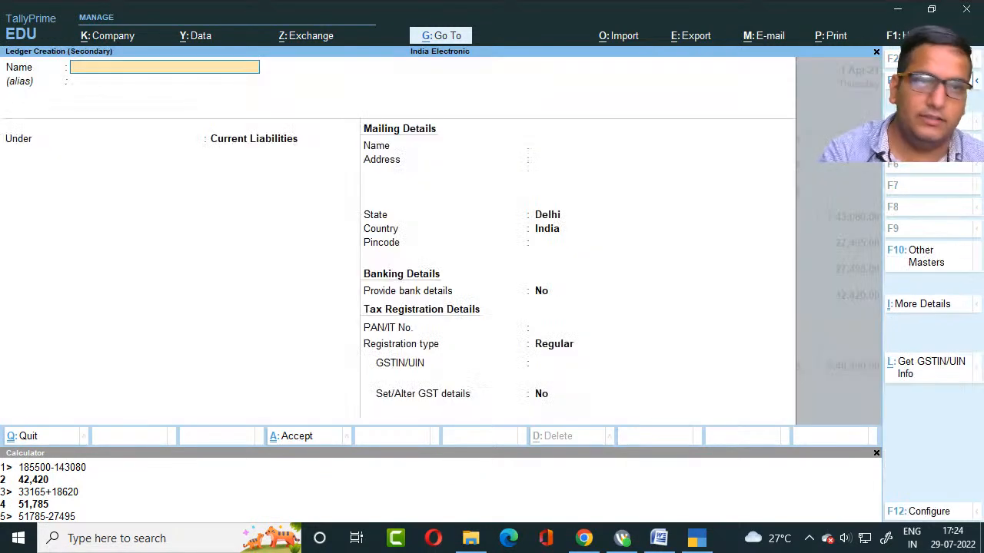
text(Sgst Pa)
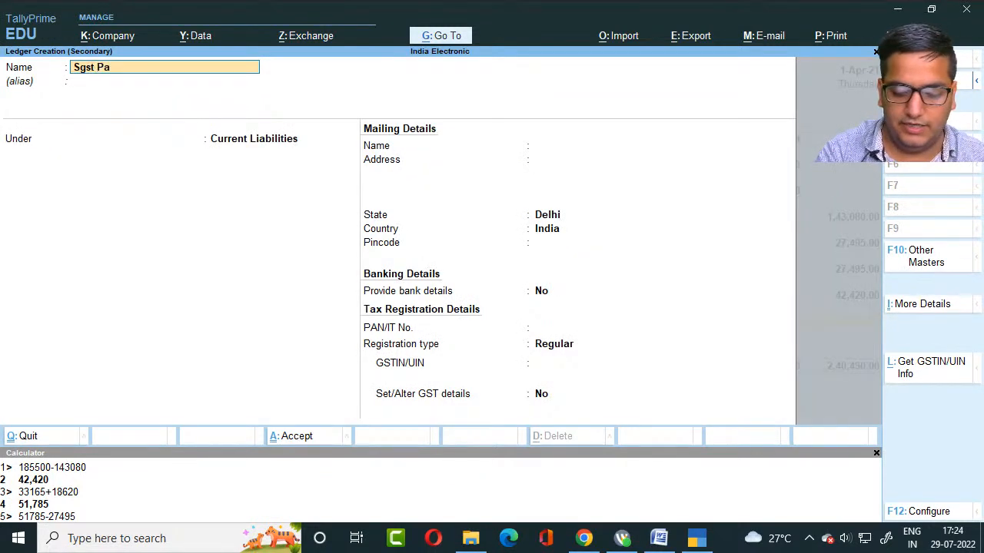
text(yble)
key(Return)
key(Return)
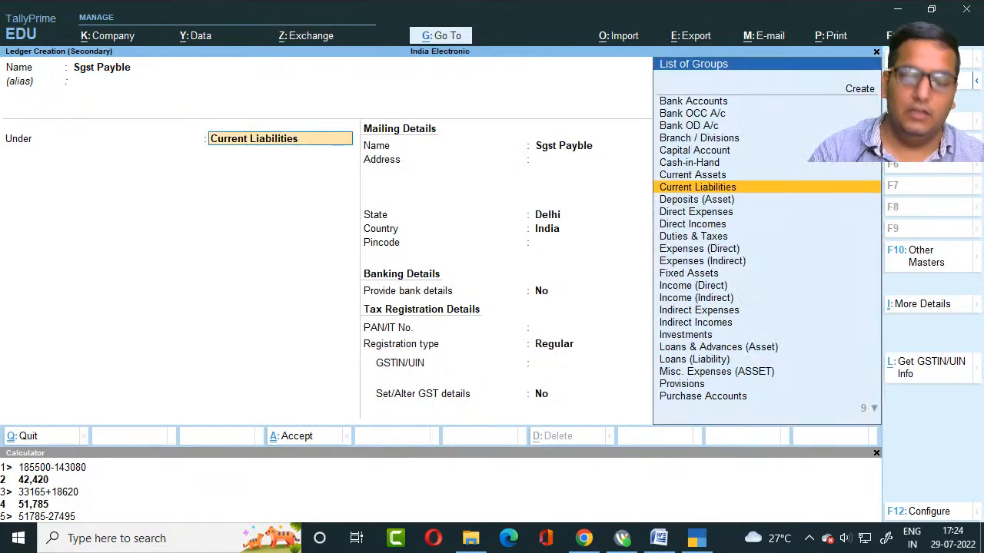
key(Return)
Step: Keep Delhi as the Sgst Payble ledger's state, set its registration type to Unknown and save the ledger
key(Return)
key(Return)
key(Return)
key(Return)
key(Return)
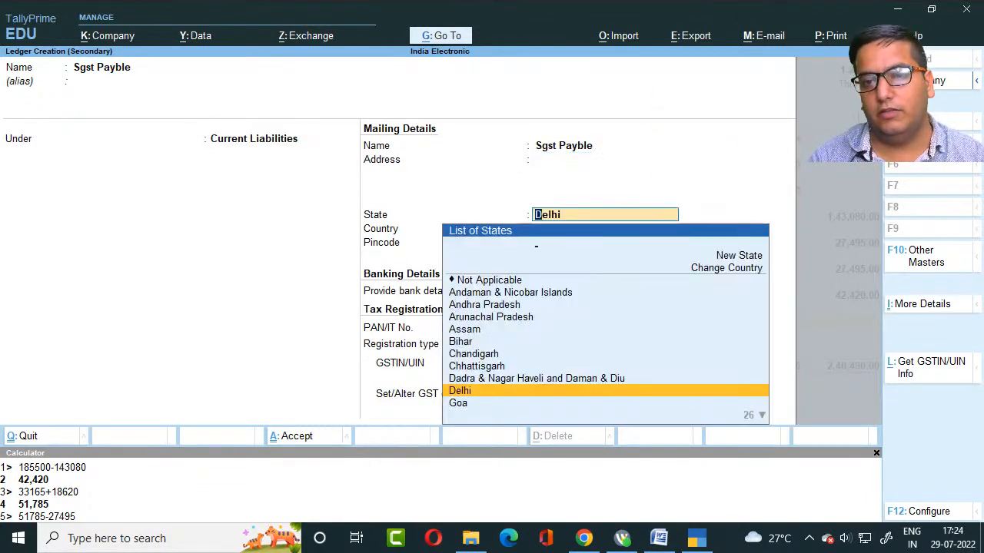
key(Return)
key(Up)
key(Up)
key(Up)
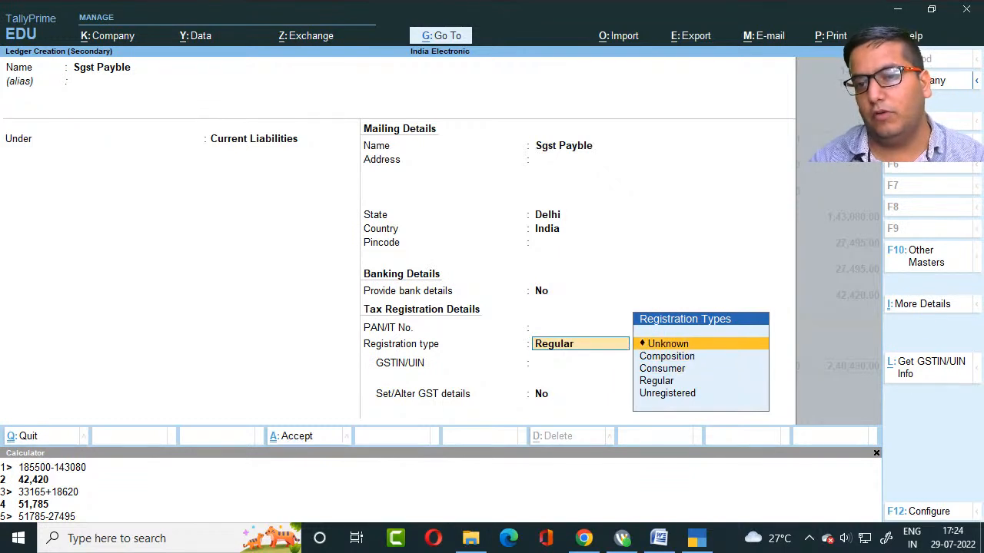
key(Return)
key(ctrl+a)
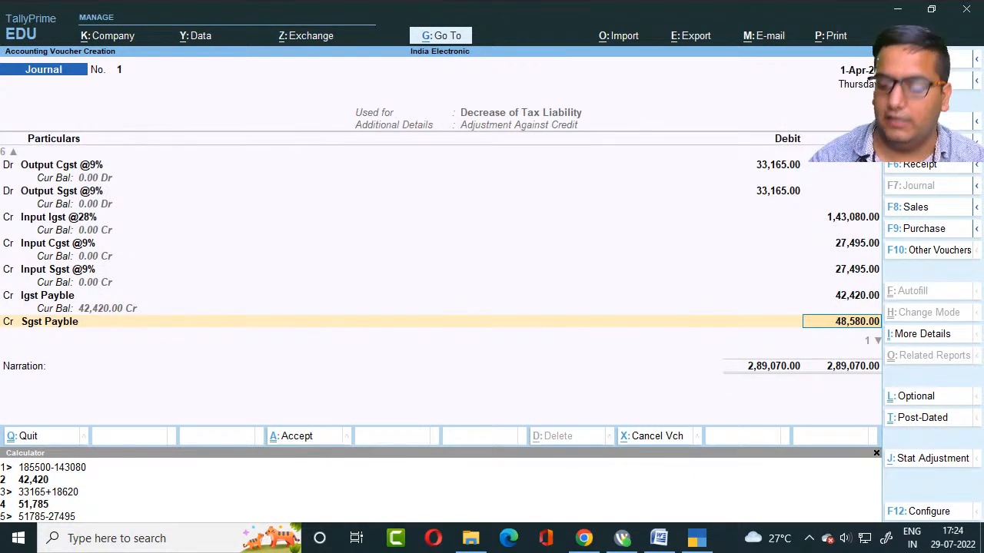
Step: Set the Sgst Payble credit amount to 24,290
text(2429)
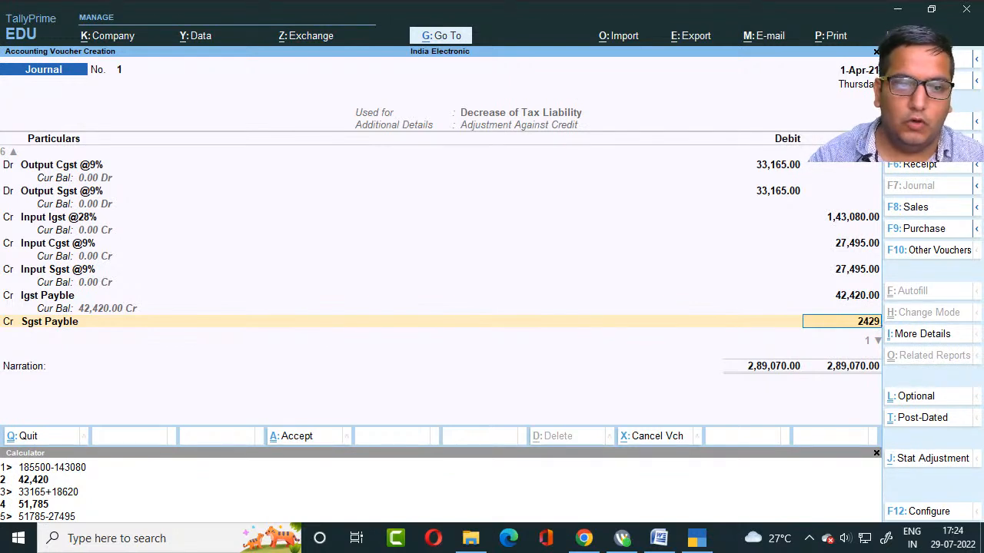
text(0)
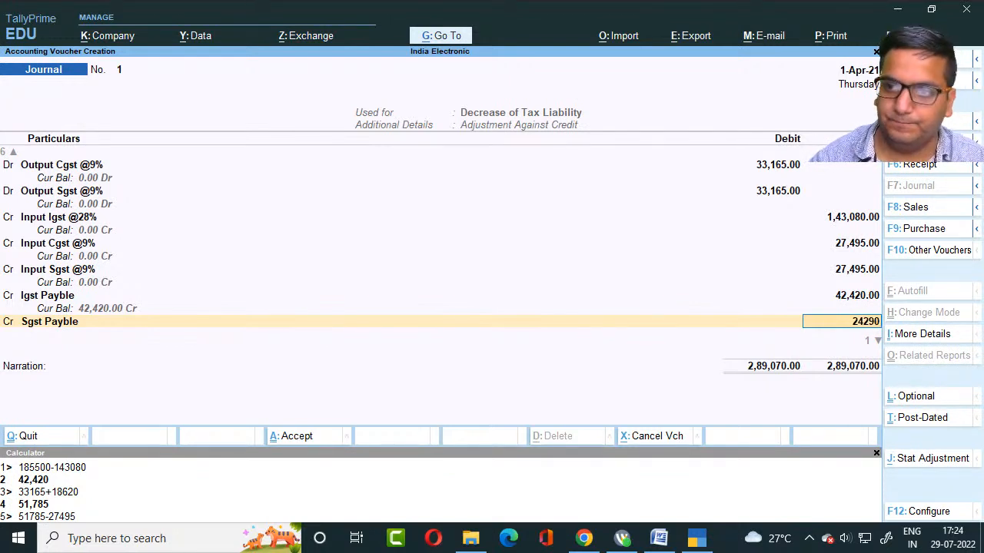
key(Return)
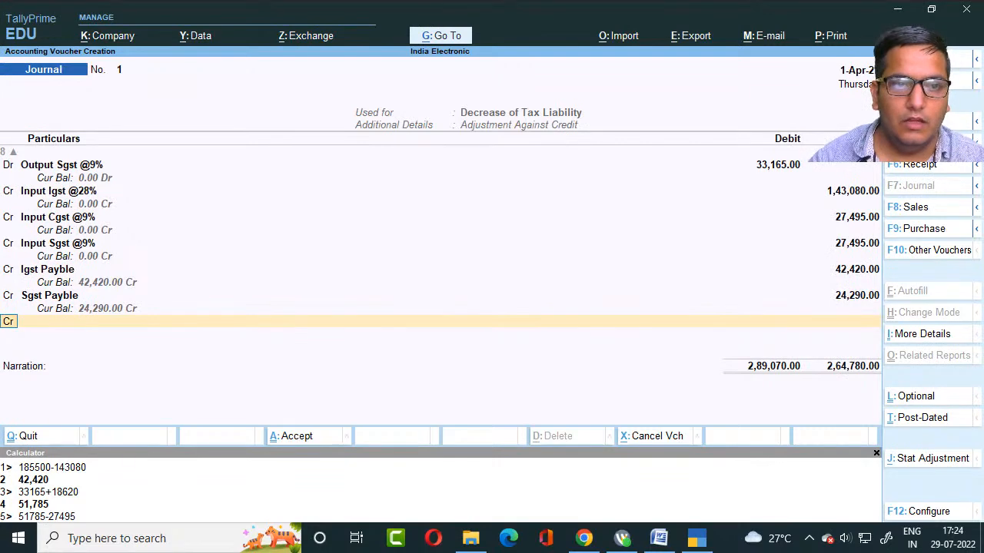
Step: On the next credit line, create a ledger named Cgst Payble under Current Liabilities
key(Return)
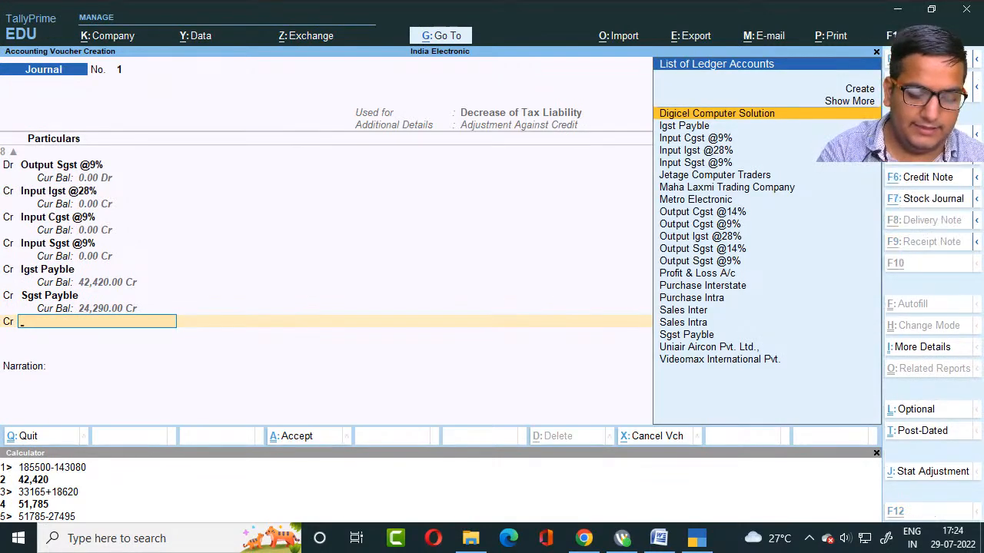
key(alt+c)
text(Cgst Pa)
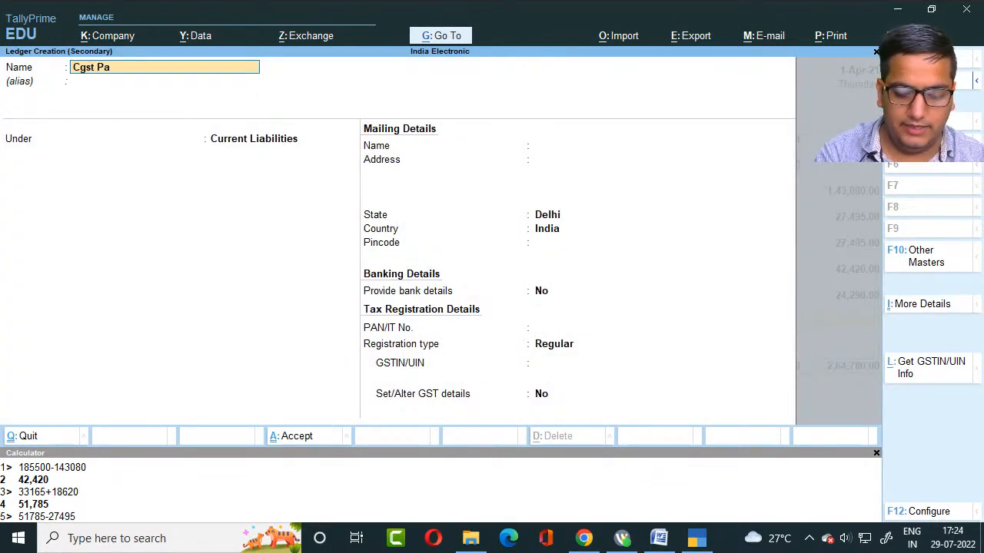
text(yble)
key(Return)
key(Return)
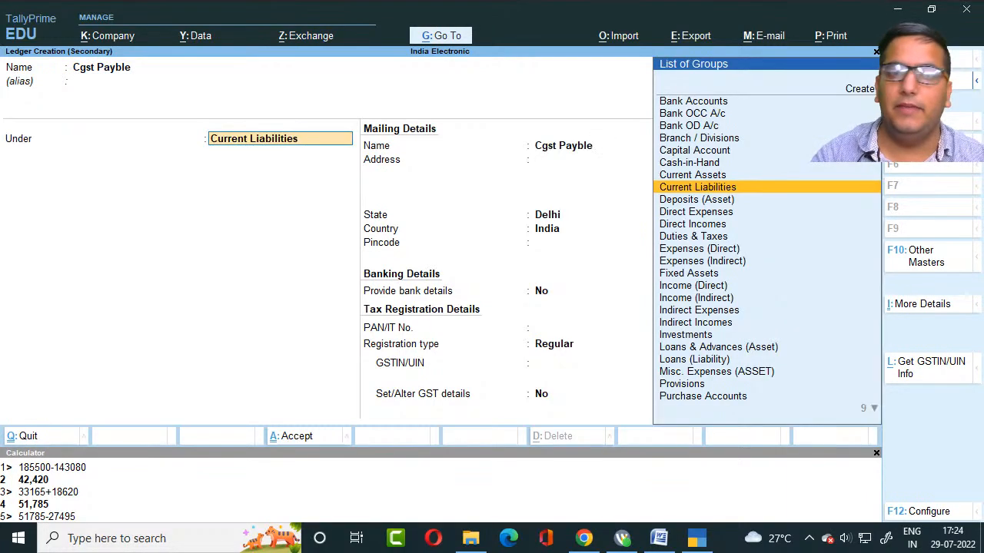
key(Return)
Step: Change the Cgst Payble ledger's registration type and save the ledger into the voucher's credit line
key(Return)
key(Return)
key(Return)
key(Return)
key(Up)
key(Up)
key(Up)
key(Up)
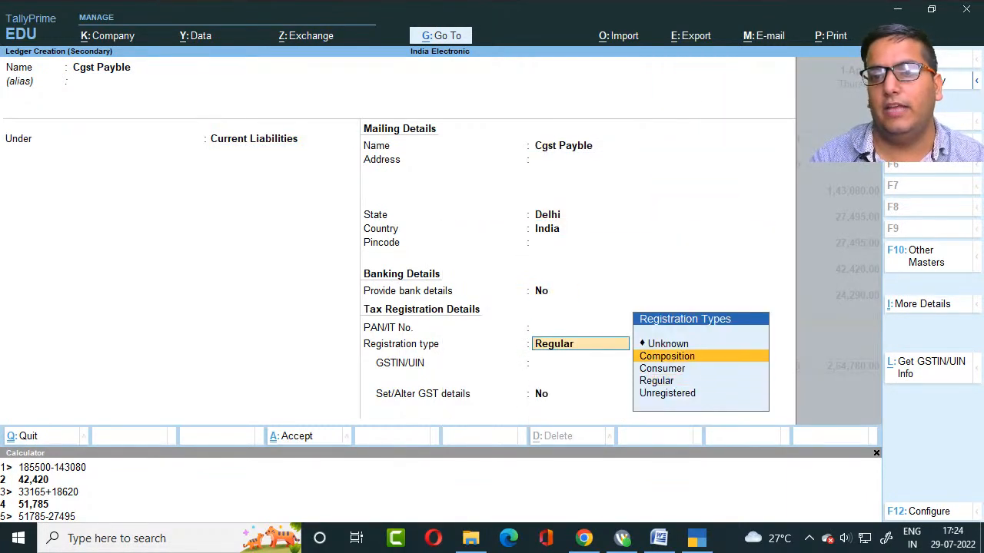
key(Return)
key(ctrl+a)
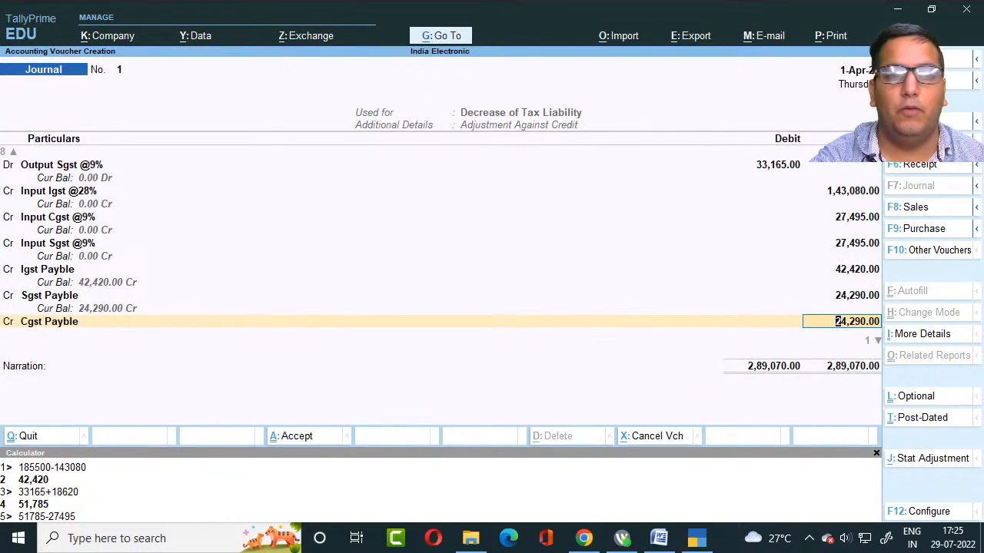
key(Up)
key(Up)
key(Up)
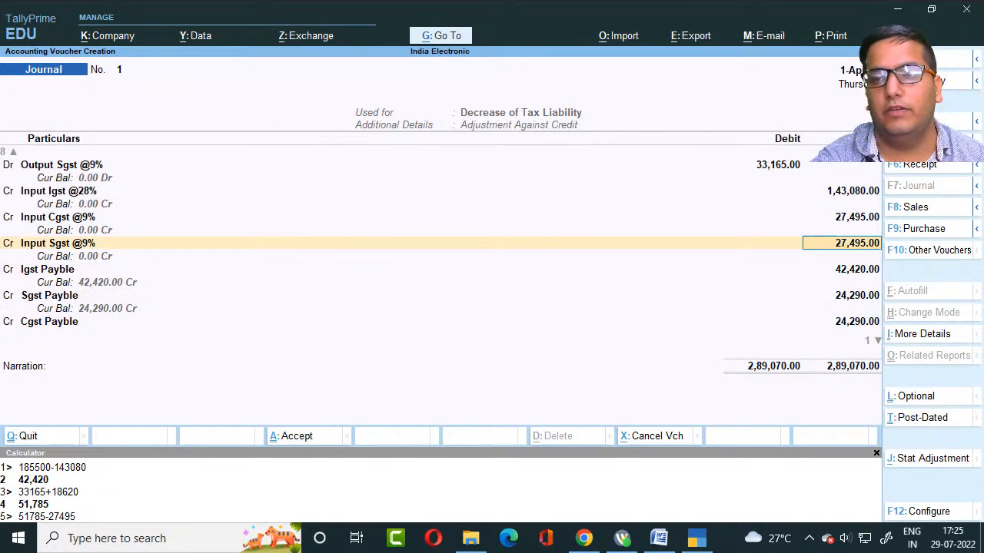
key(Up)
key(Up)
key(Up)
key(Up)
key(Up)
key(Up)
key(Up)
key(Up)
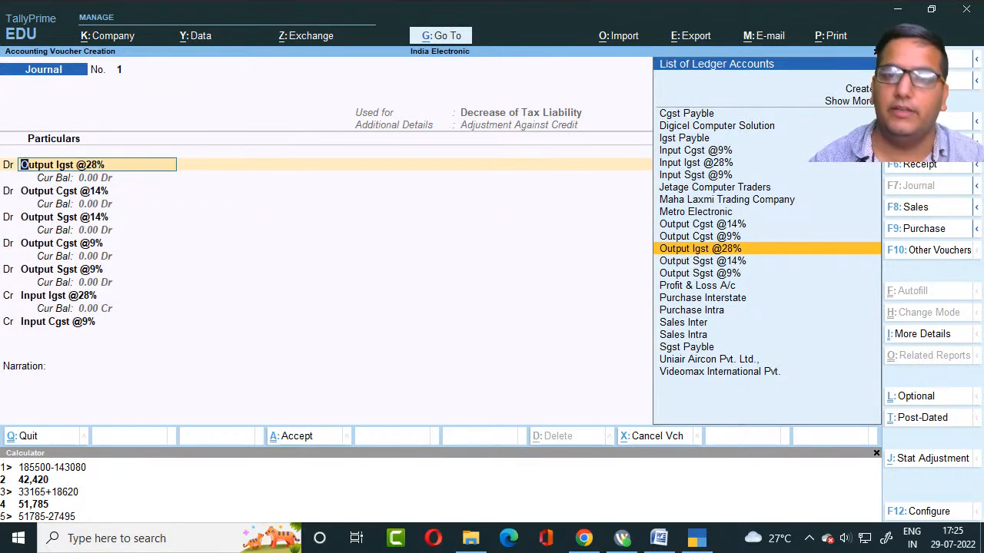
key(Return)
key(Return)
key(Return)
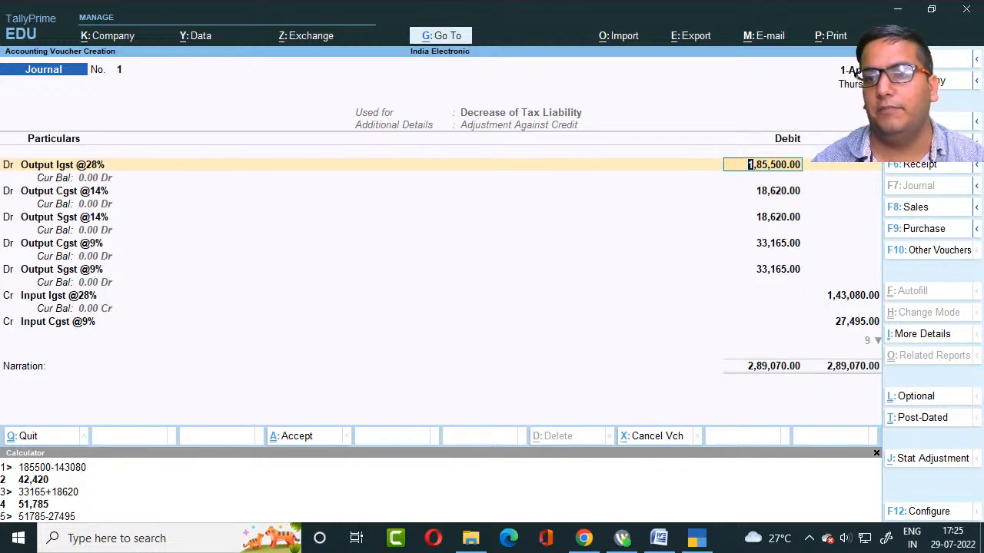
key(Return)
key(Return)
key(Return)
key(Return)
key(Return)
key(Return)
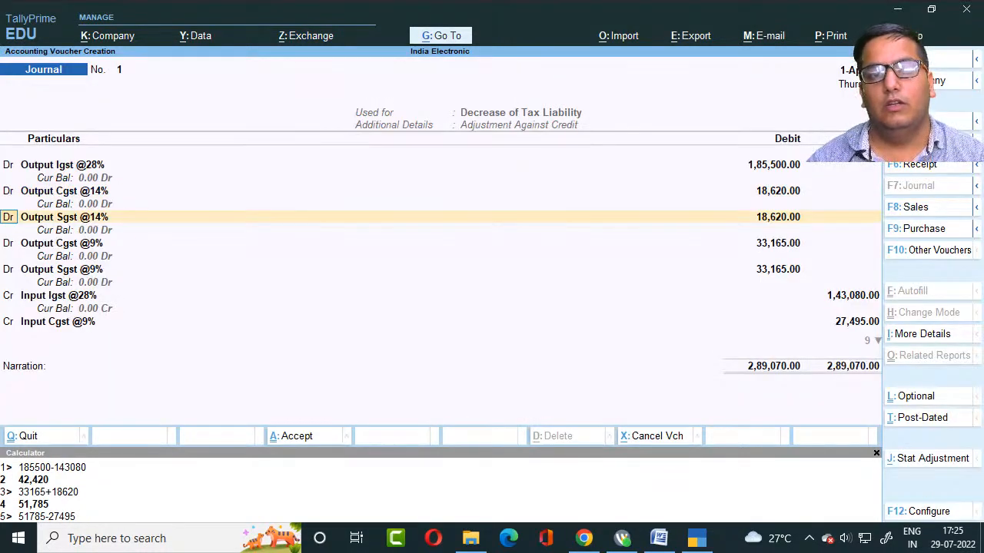
key(Down)
key(Return)
key(Return)
key(Return)
key(Return)
key(Return)
key(Return)
key(Return)
key(Return)
key(Return)
key(Return)
key(Return)
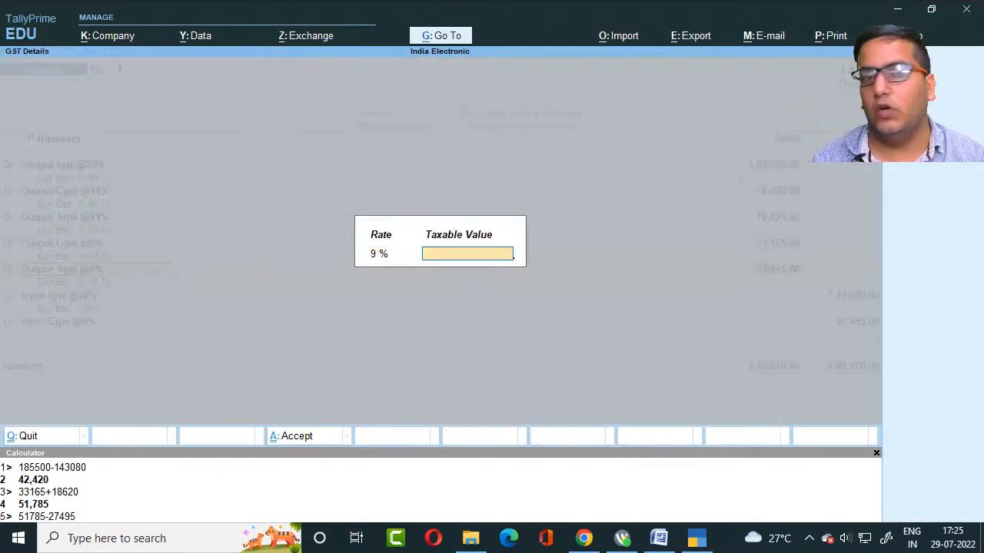
key(Return)
key(Return)
key(Return)
key(Return)
key(Return)
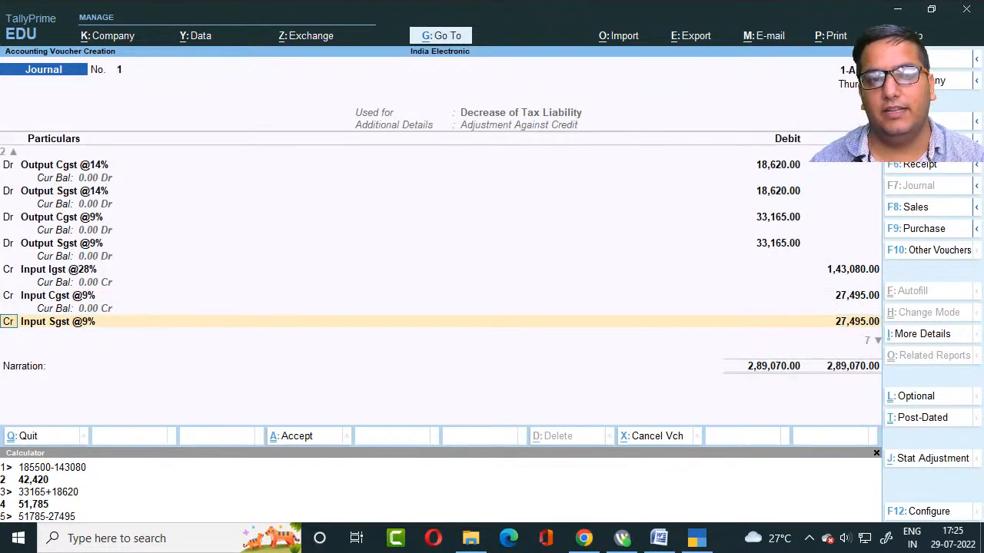
key(Return)
key(Return)
key(Return)
key(Return)
key(Return)
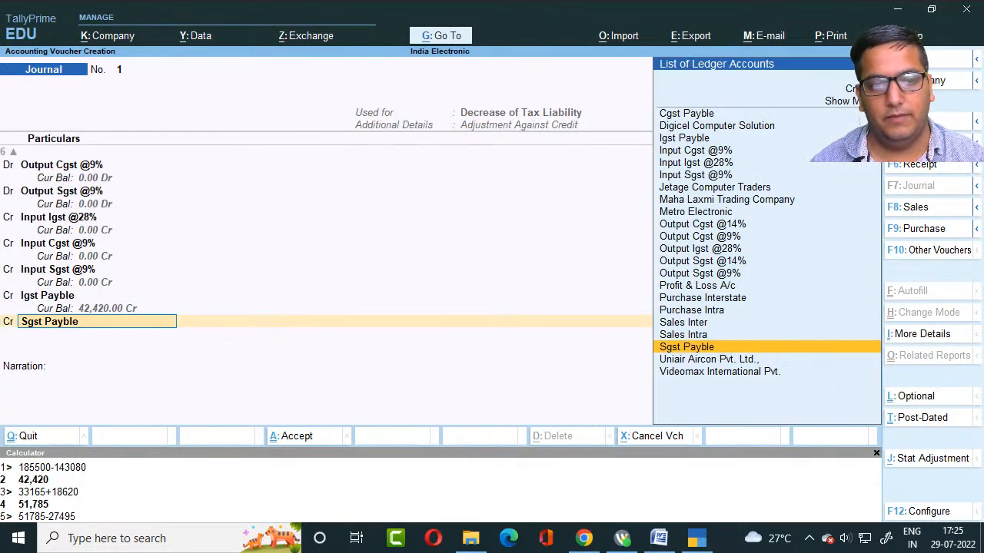
key(Return)
key(Return)
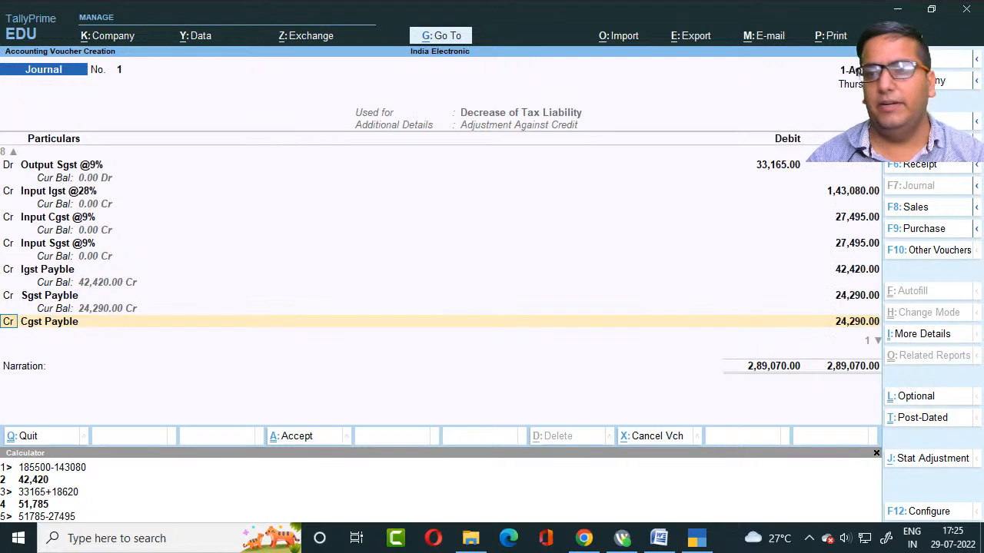
Step: Leave the narration blank and save the GST adjustment journal voucher
key(Return)
key(Return)
key(Return)
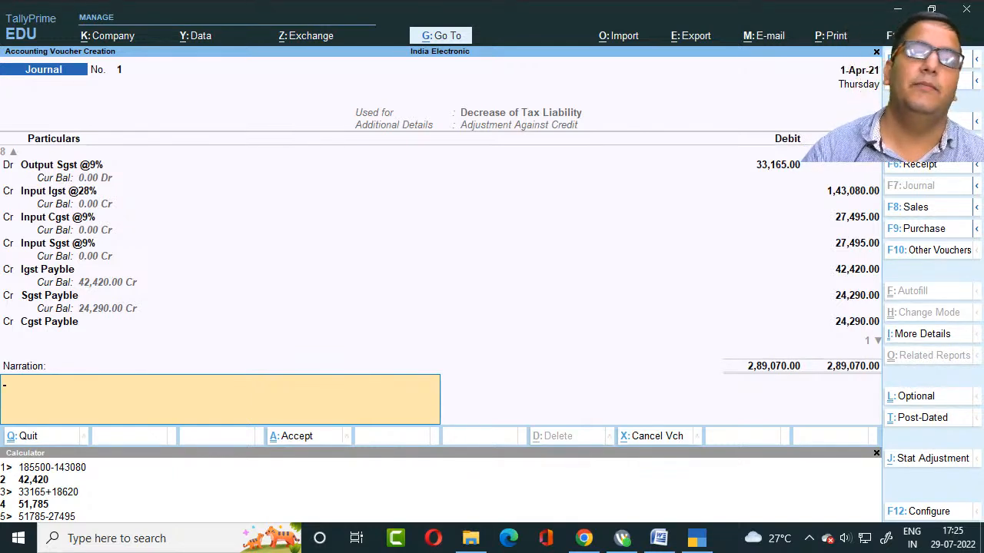
key(Return)
key(Return)
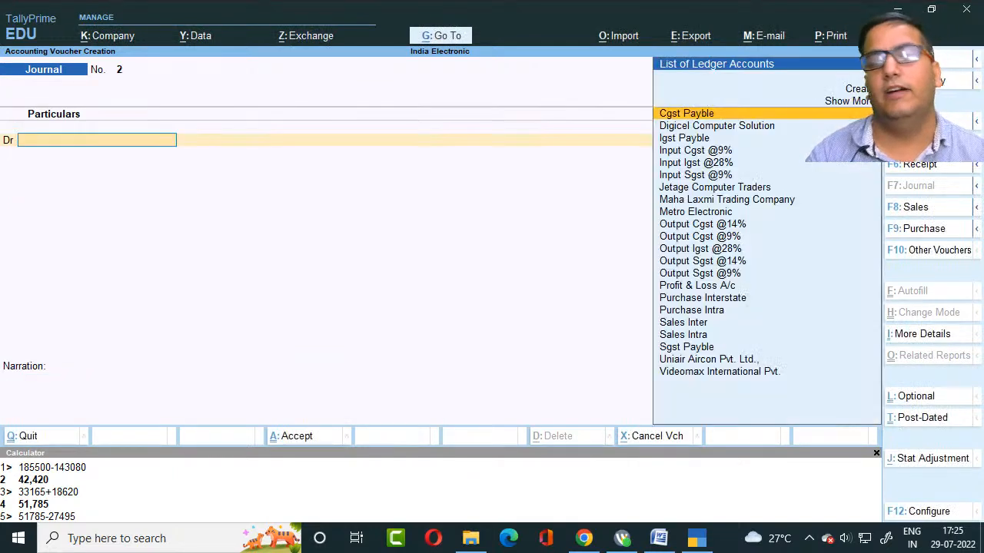
Step: Leave voucher entry and open the Balance Sheet in detailed view
key(Escape)
key(Return)
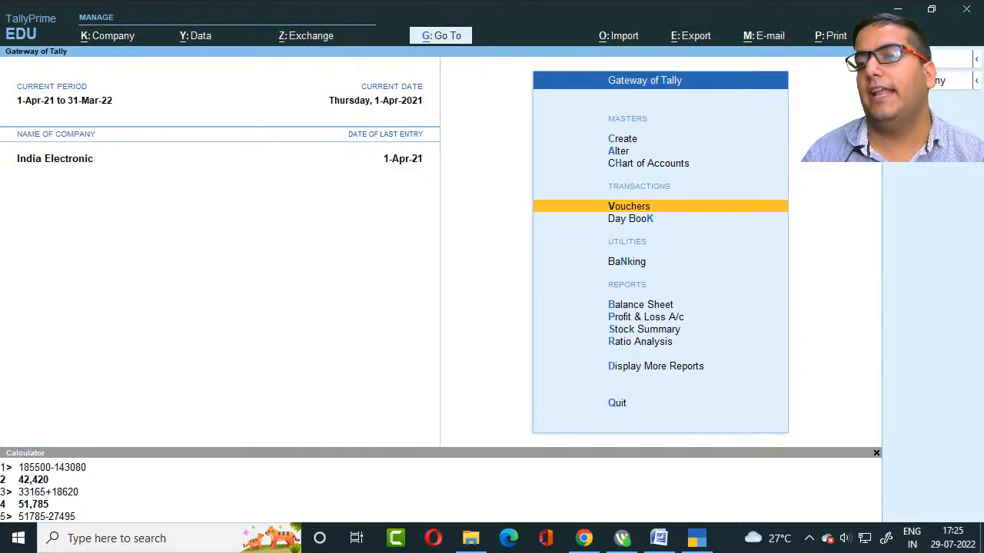
key(b)
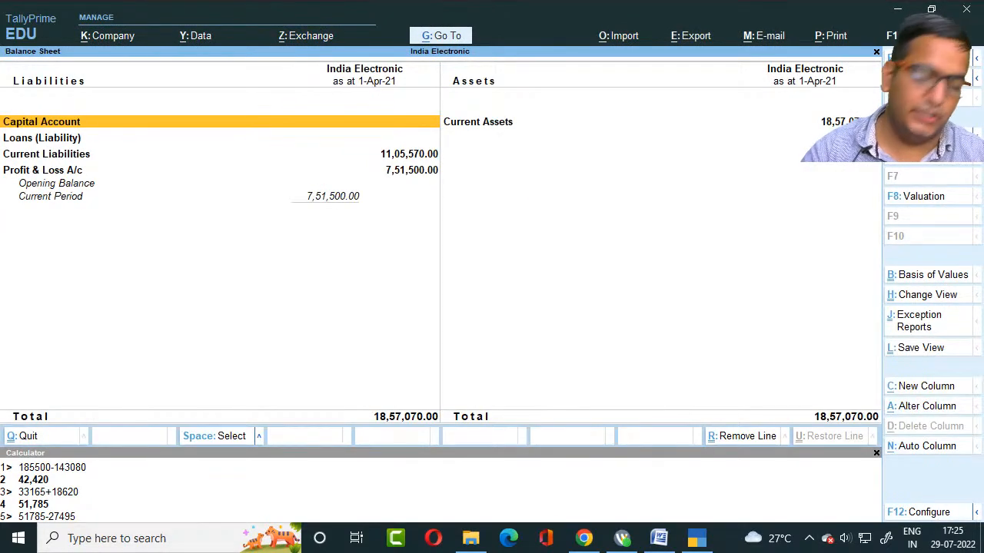
key(alt+F5)
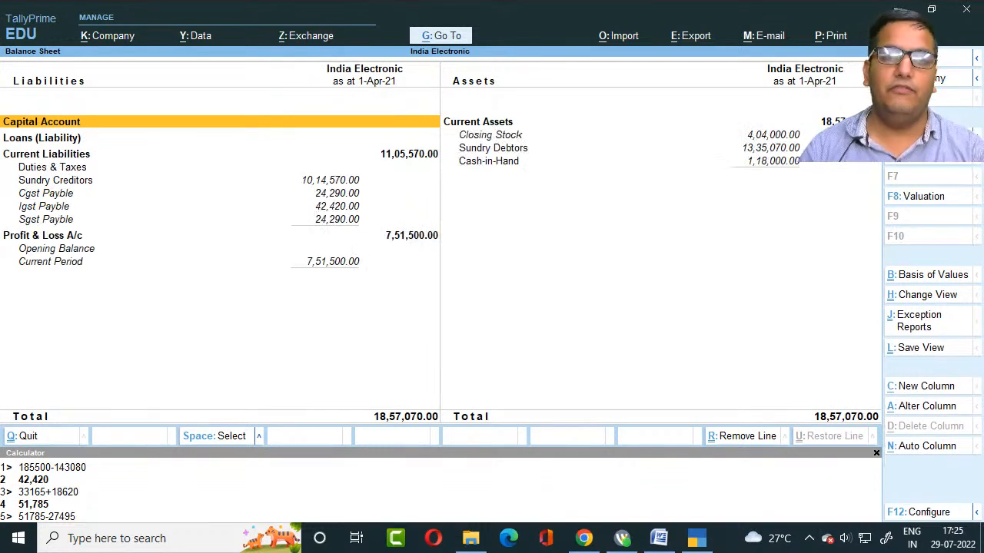
Step: Inspect the Duties & Taxes group summary under Current Liabilities and return to the Balance Sheet
key(Down)
key(Down)
key(Down)
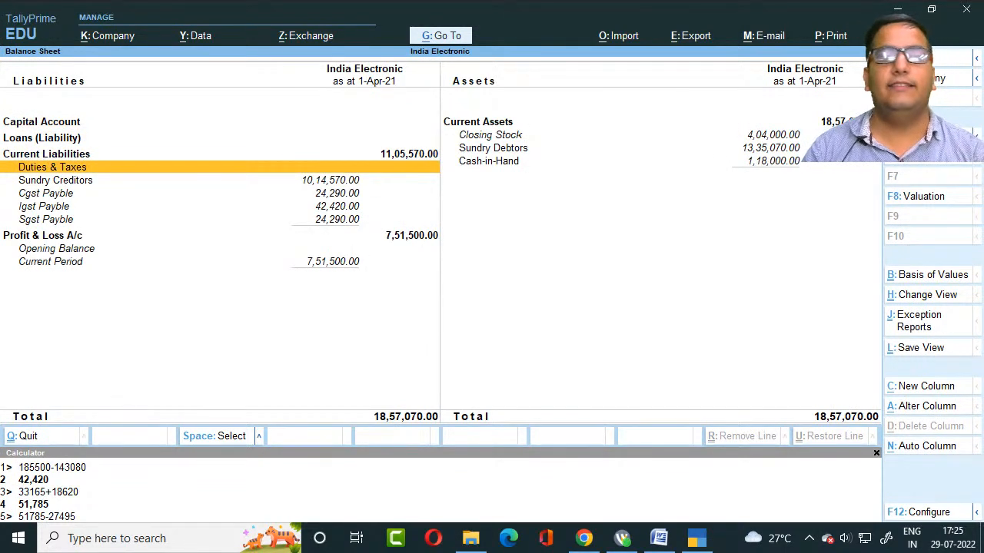
key(Return)
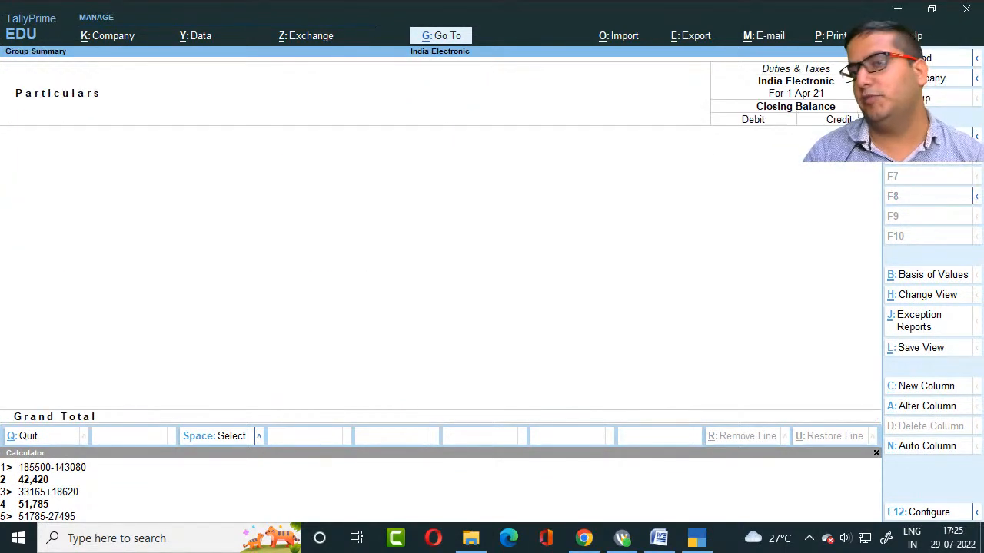
key(Escape)
Step: Mark the Cgst, Igst and Sgst Payble lines under Current Liabilities for inspection, and clear the marks
key(Down)
key(Down)
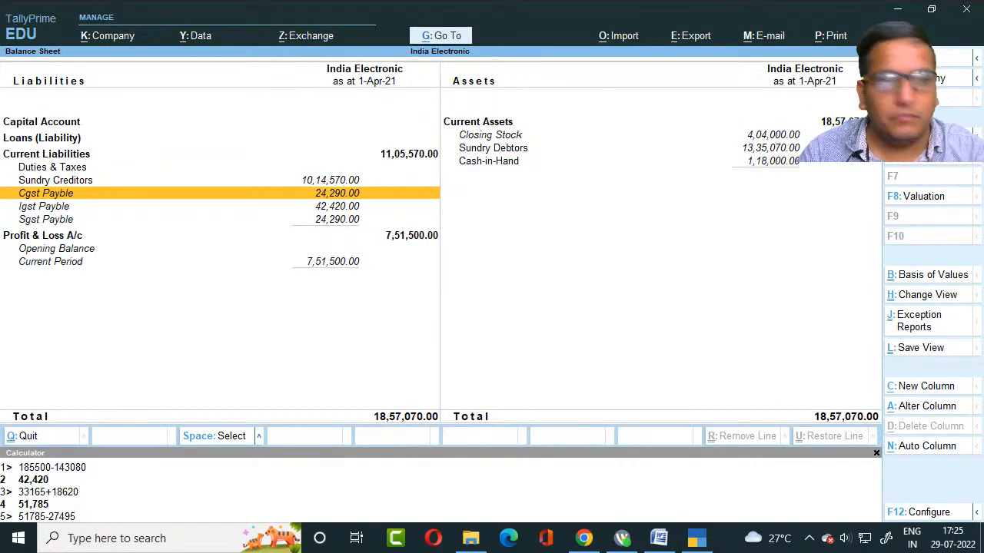
key(space)
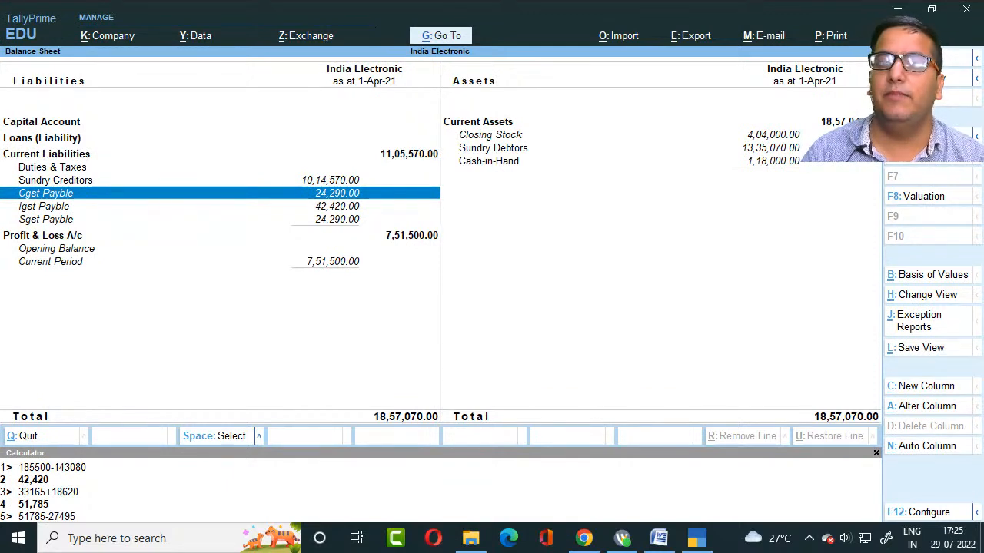
key(Down)
key(space)
key(space)
key(Down)
key(space)
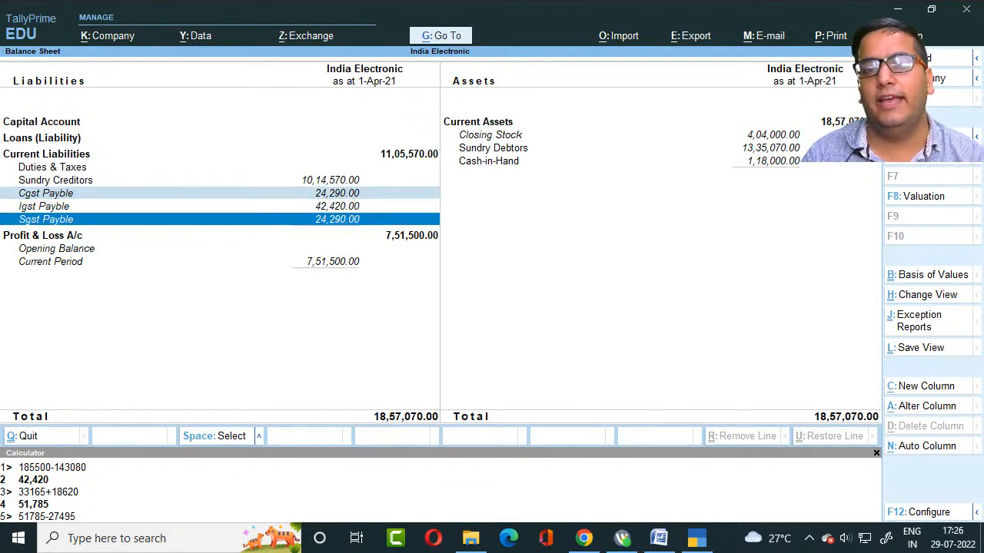
key(Up)
key(space)
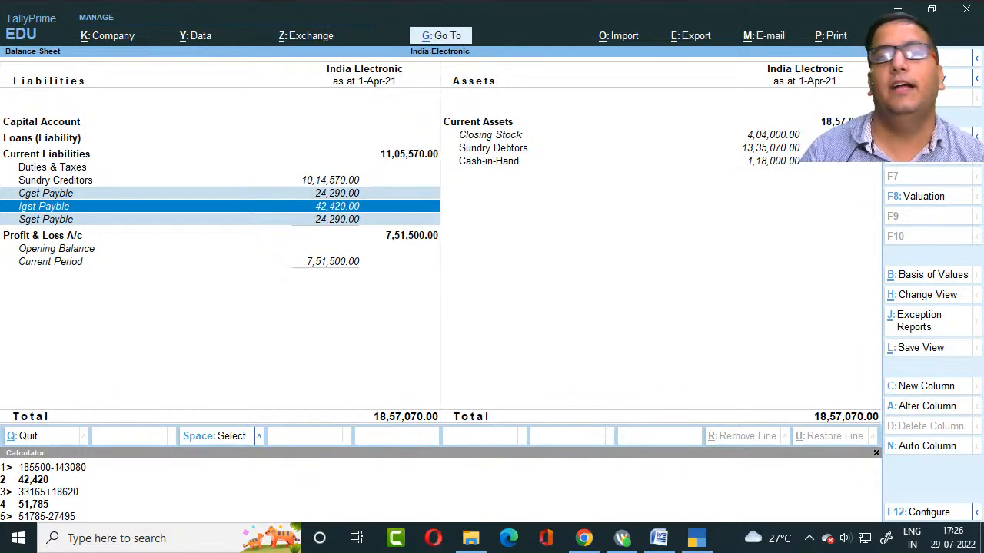
key(Up)
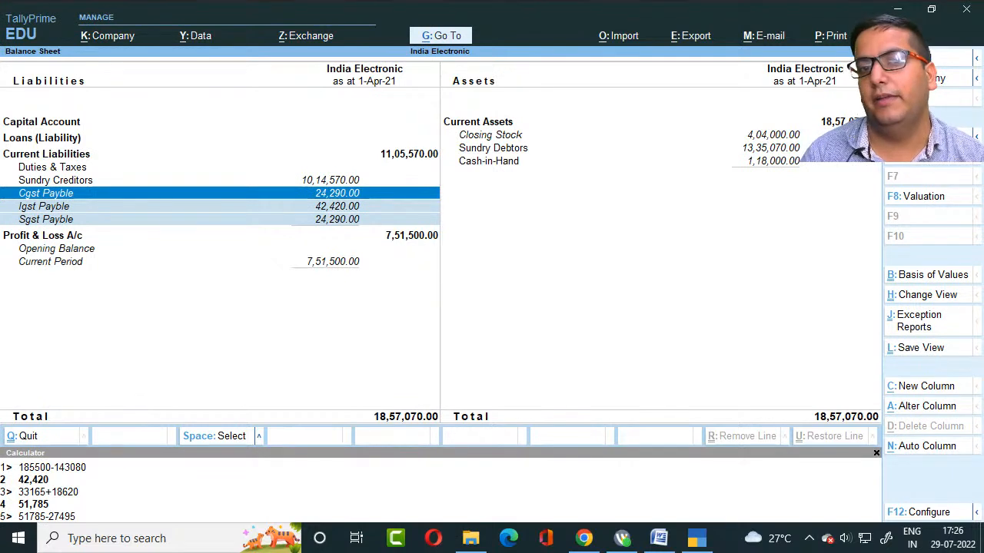
key(space)
key(space)
key(space)
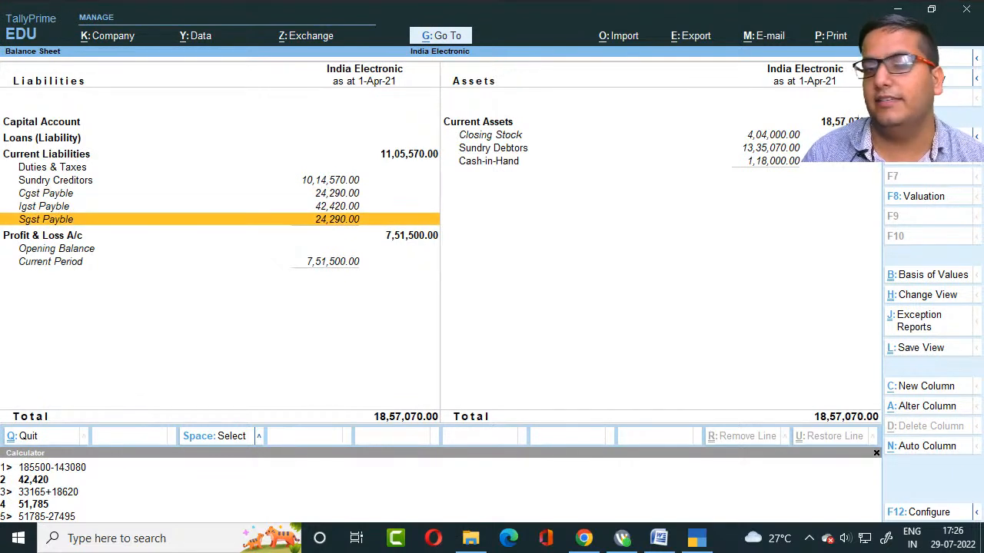
Step: Return from the Balance Sheet to the Gateway of Tally and close the calculator
key(Escape)
key(Up)
key(Up)
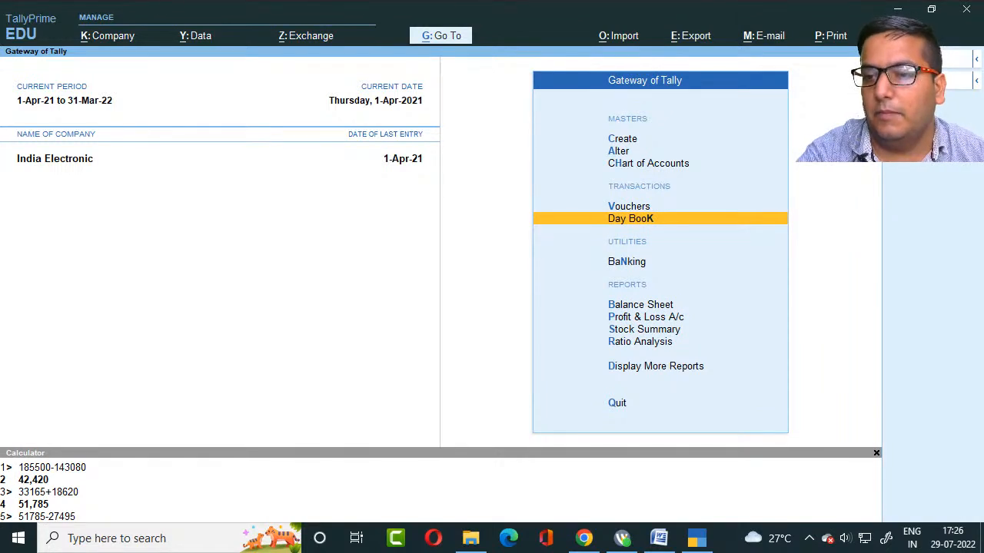
key(ctrl+n)
key(Escape)
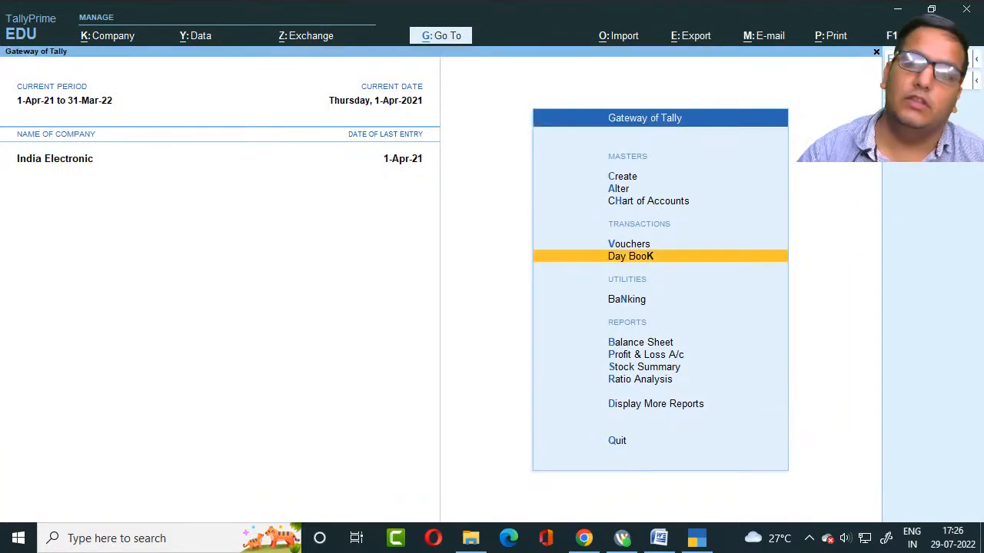
Step: Start a new Payment voucher for India Electronic
key(Up)
key(Return)
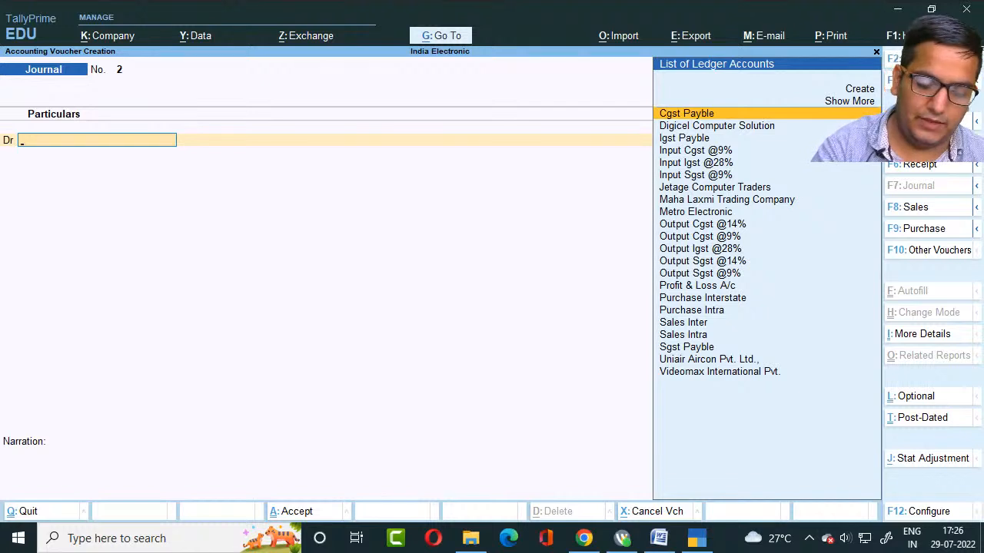
key(F6)
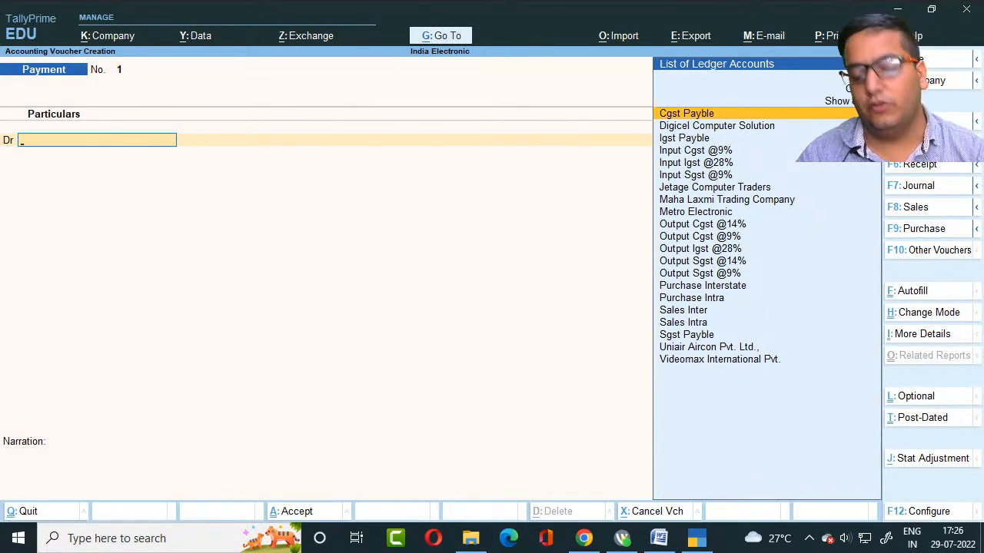
Step: Autofill the voucher as a Stat Payment for GST, payment type Regular, for the period 1-Mar-21 to 31-Mar-21
key(ctrl+f)
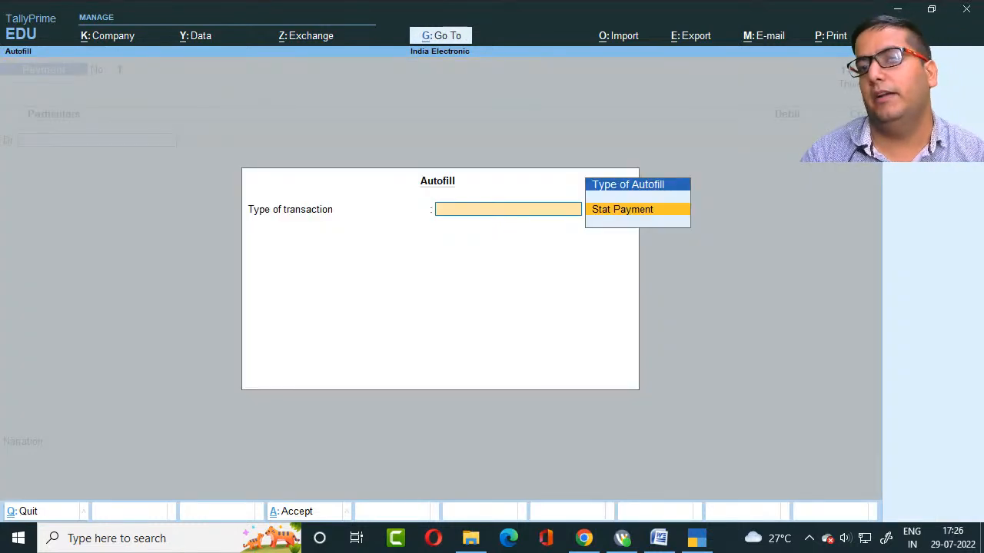
key(Return)
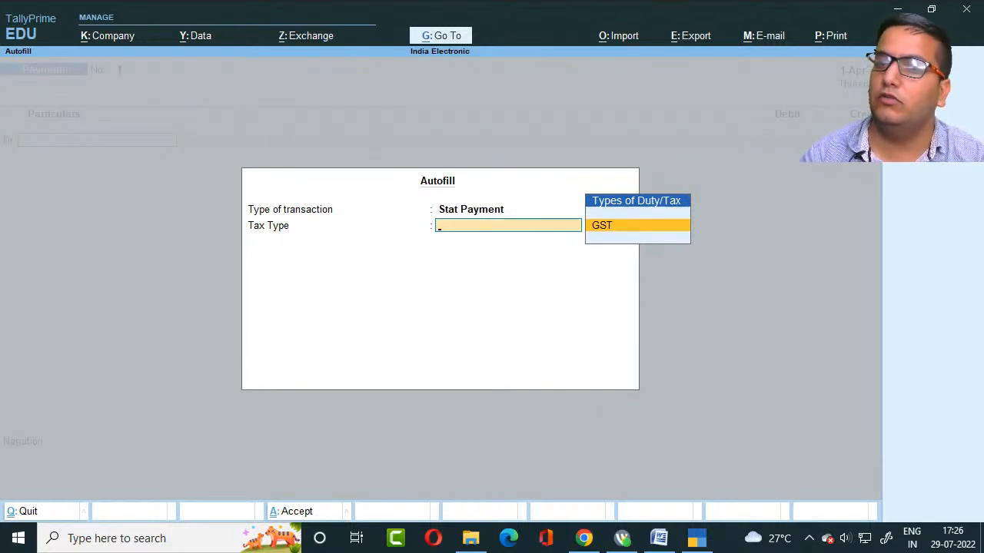
key(Return)
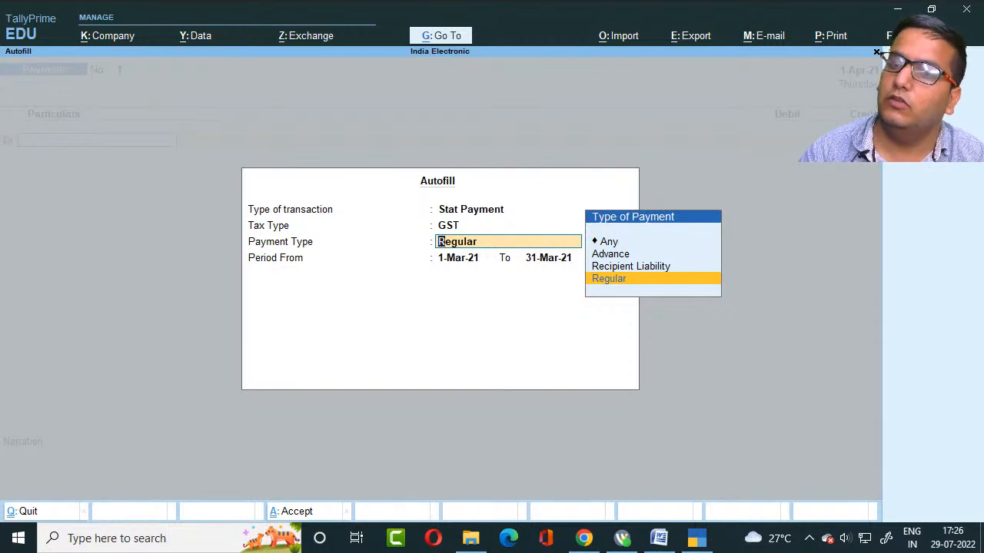
key(Return)
key(Return)
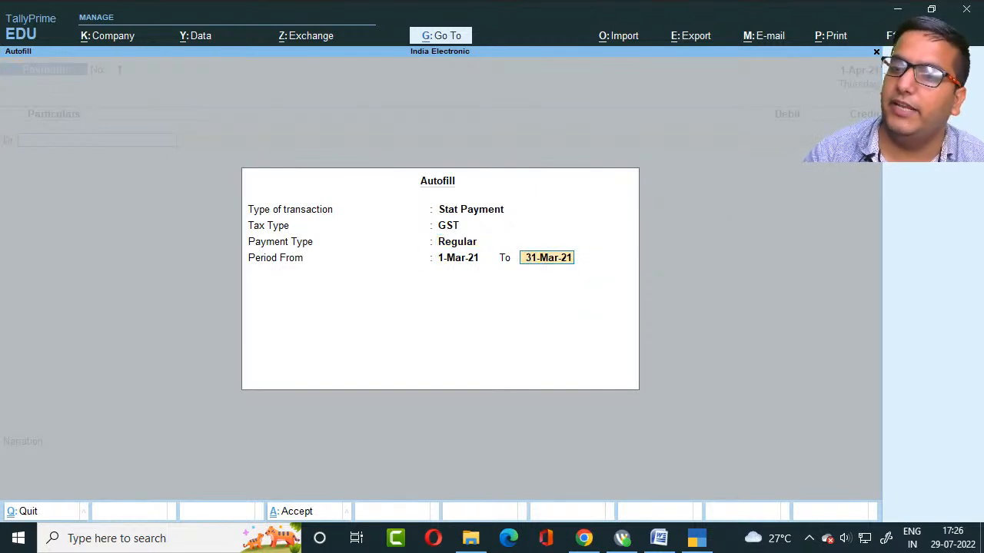
key(Return)
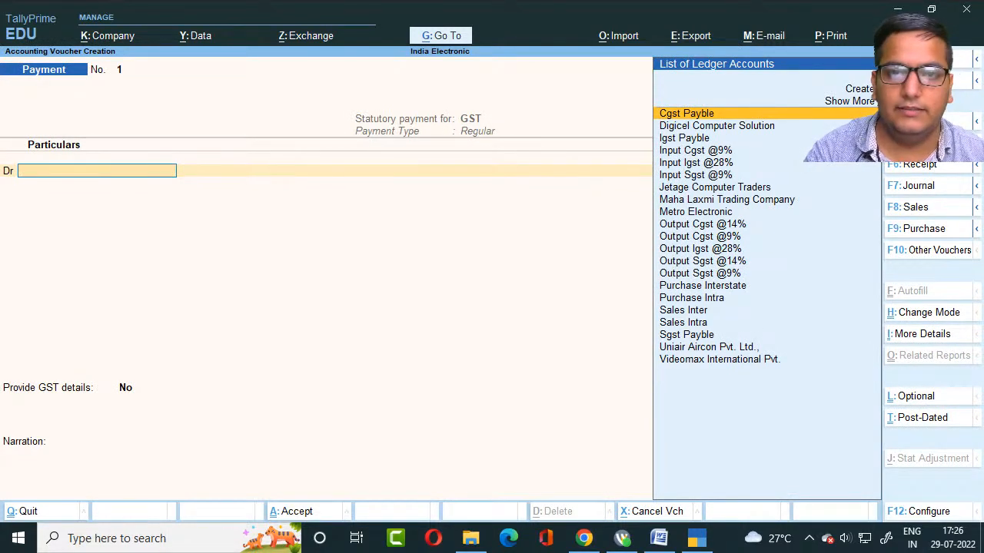
Step: Change the payment voucher's mode to Single Entry
key(ctrl+h)
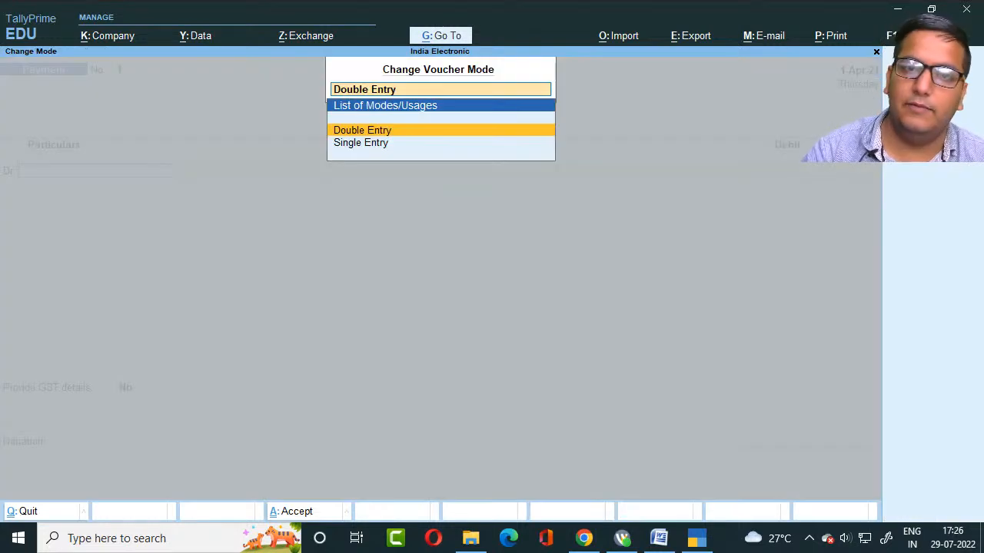
key(Down)
key(Return)
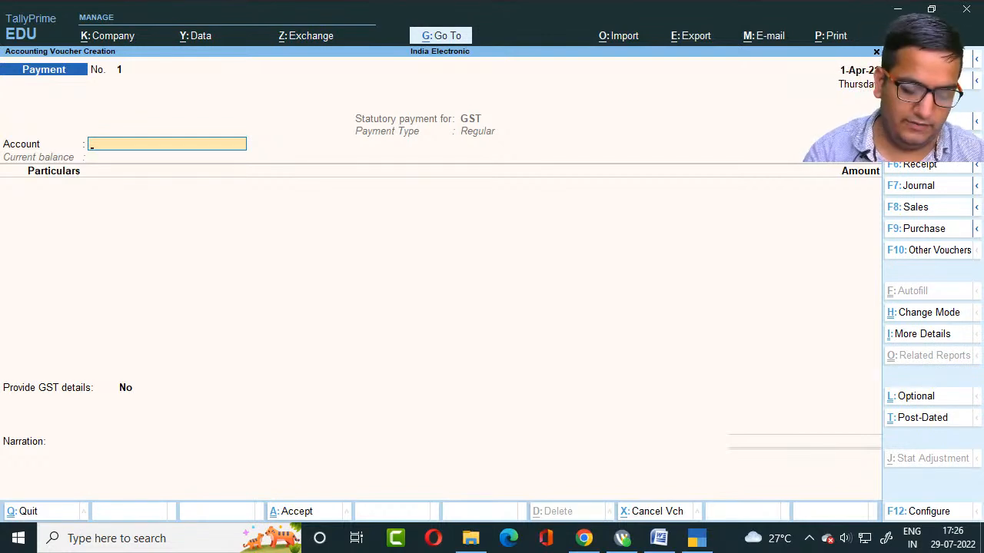
Step: Start creating a ledger named Sbi Bank A/c for the payment voucher's account
key(alt+c)
text(Sbi)
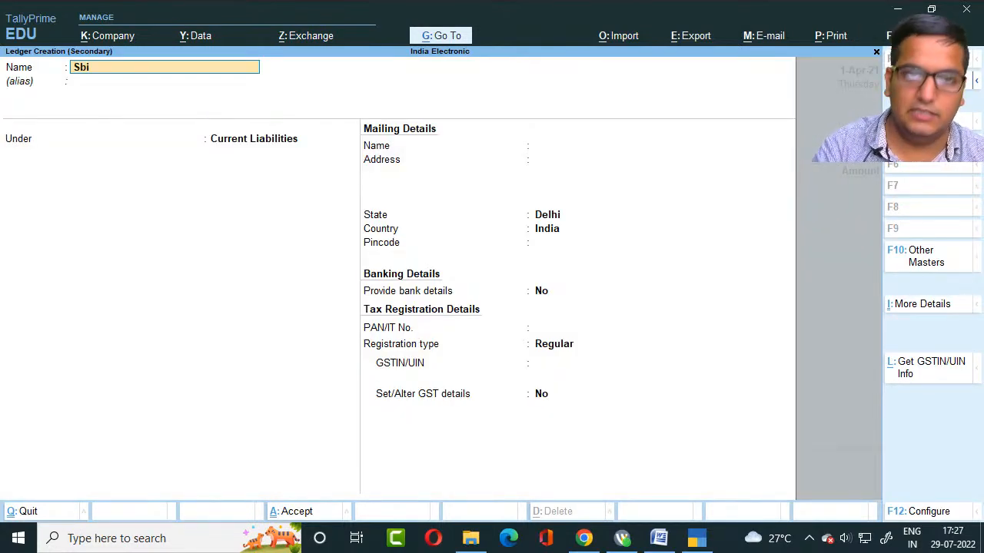
text( Bank a)
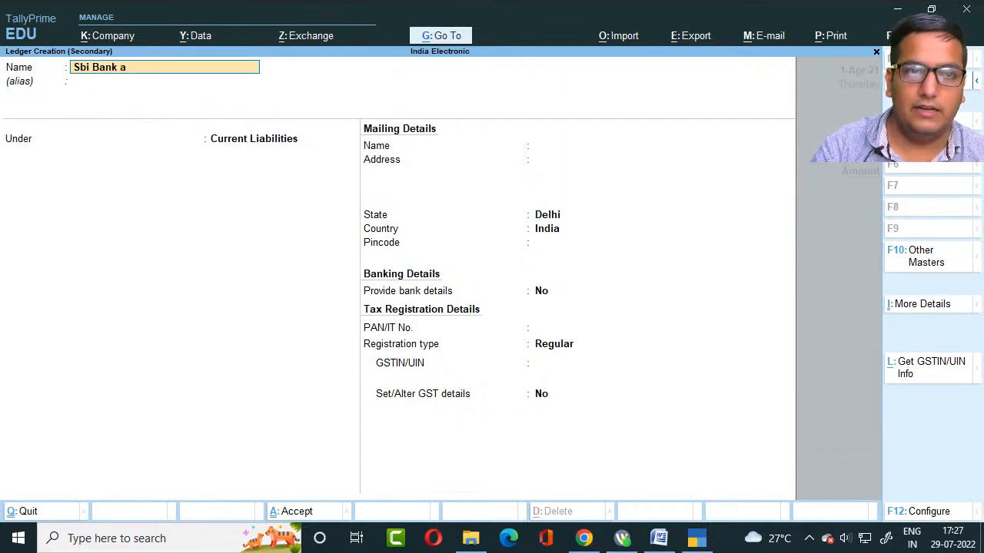
text(/c)
key(Return)
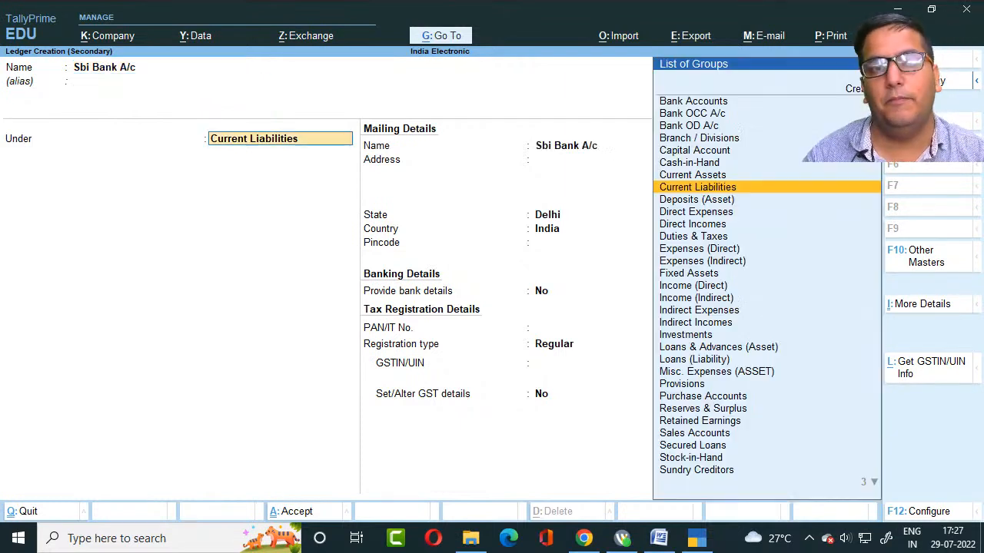
Step: Place the Sbi Bank A/c ledger under Bank Accounts and save it into the voucher's account field
text(ban)
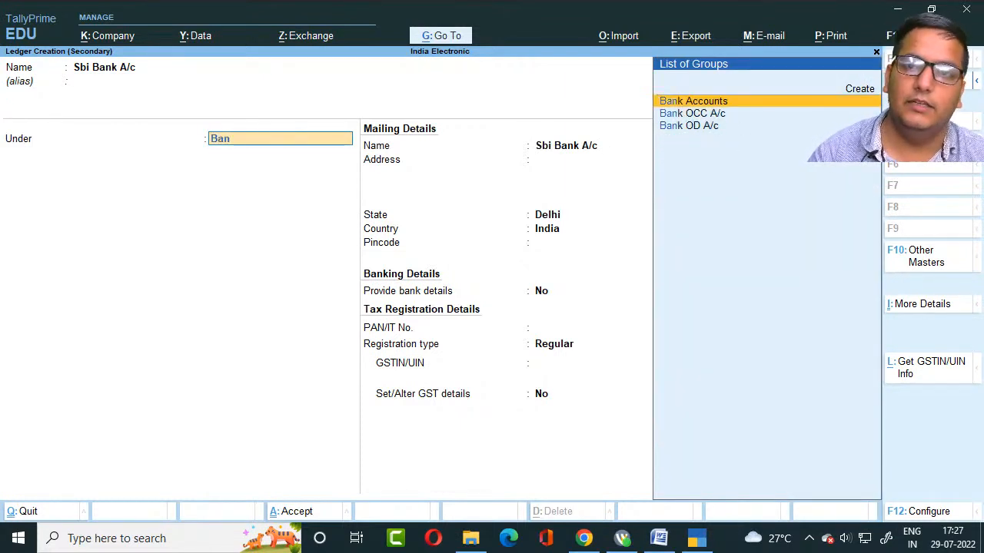
key(Return)
key(Return)
key(Return)
key(Return)
key(Return)
key(Return)
key(Return)
key(Return)
key(Return)
key(Return)
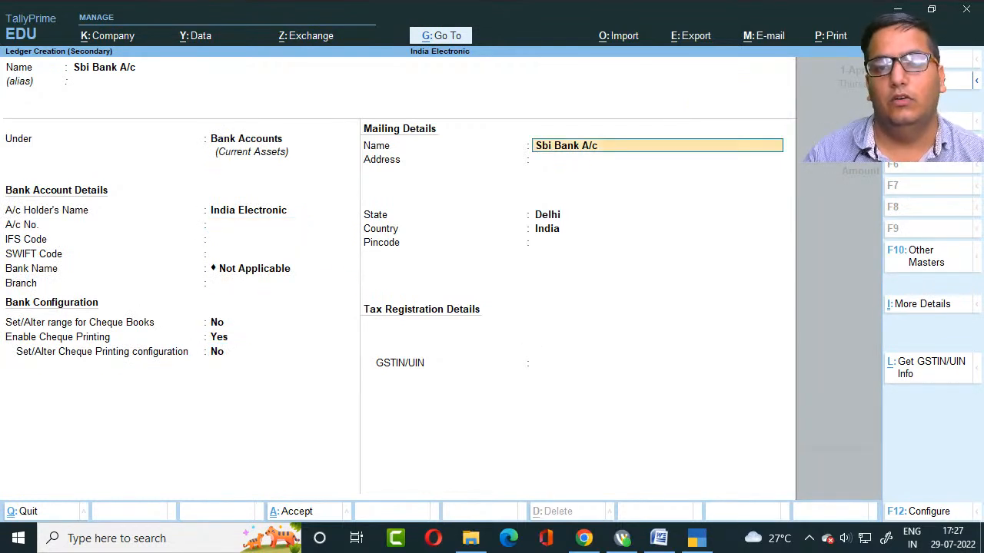
key(ctrl+a)
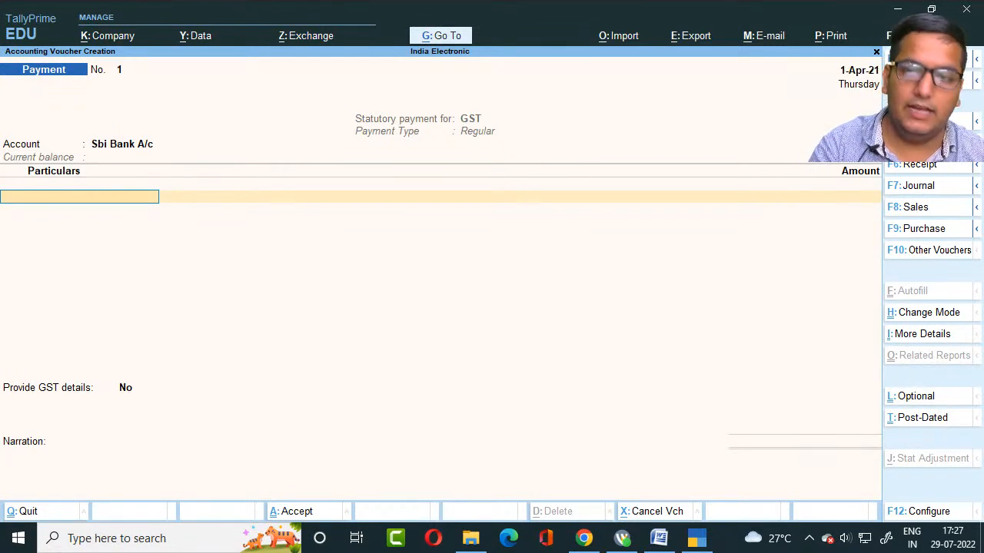
Step: Choose Igst Payble as the first ledger under the payment voucher's particulars
text(S)
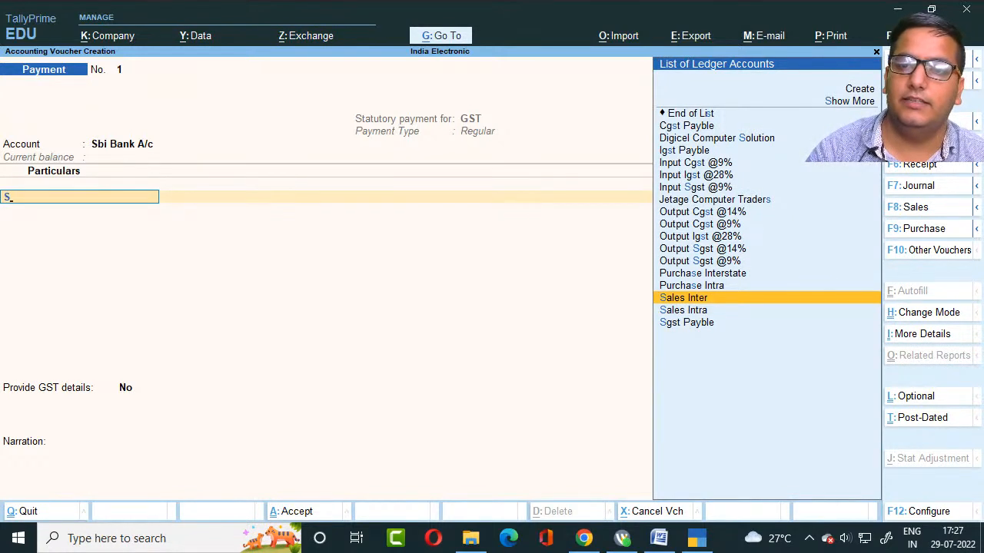
key(Up)
key(Up)
key(Up)
key(Up)
key(Up)
key(Up)
key(Up)
key(Up)
key(Up)
key(Up)
key(Up)
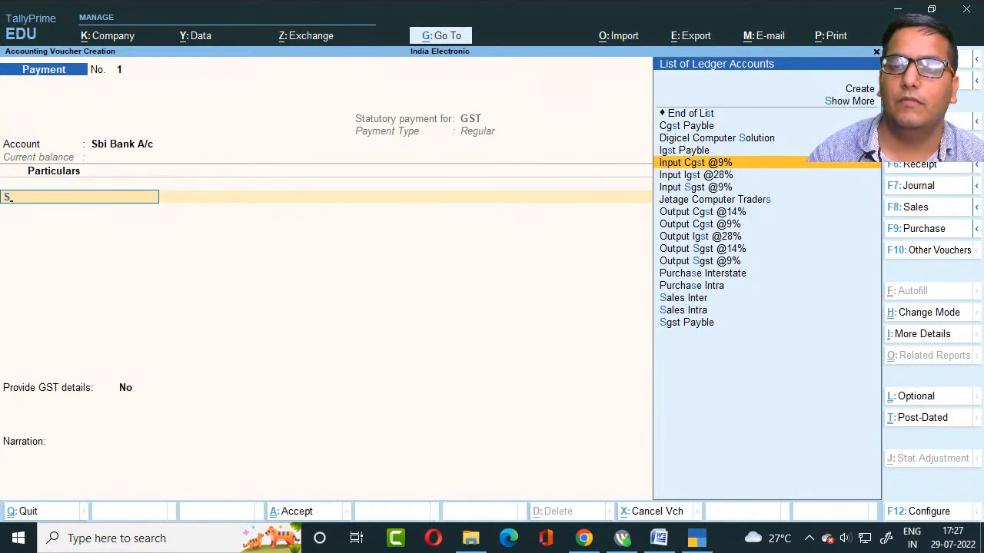
key(Up)
key(Return)
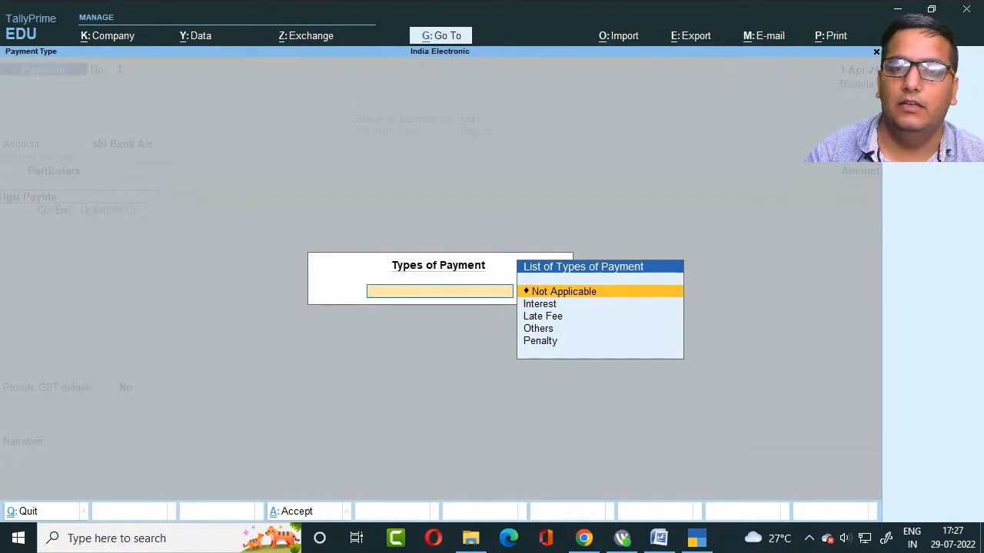
Step: Set the Igst Payble line's type of payment to Not Applicable and its amount to 42,420
key(Down)
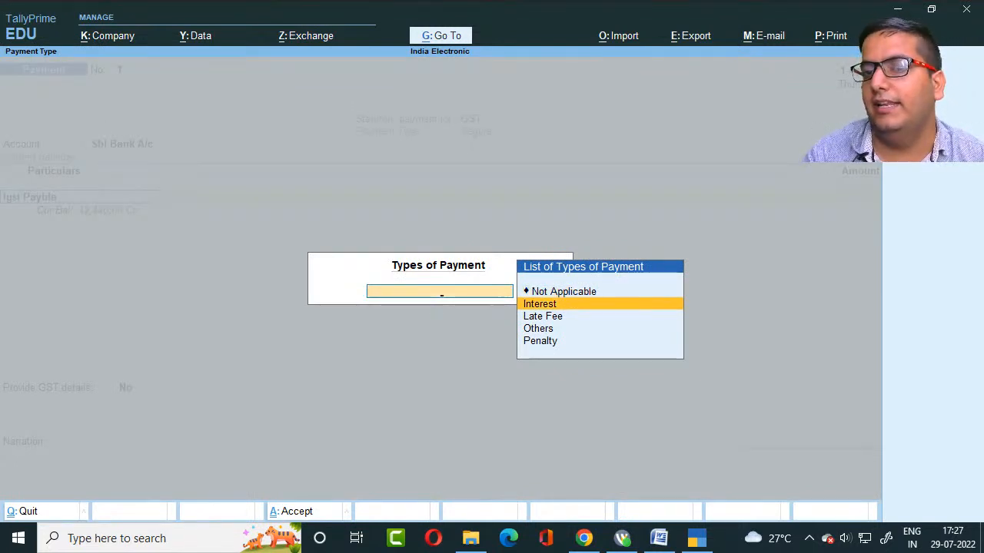
key(Down)
key(Up)
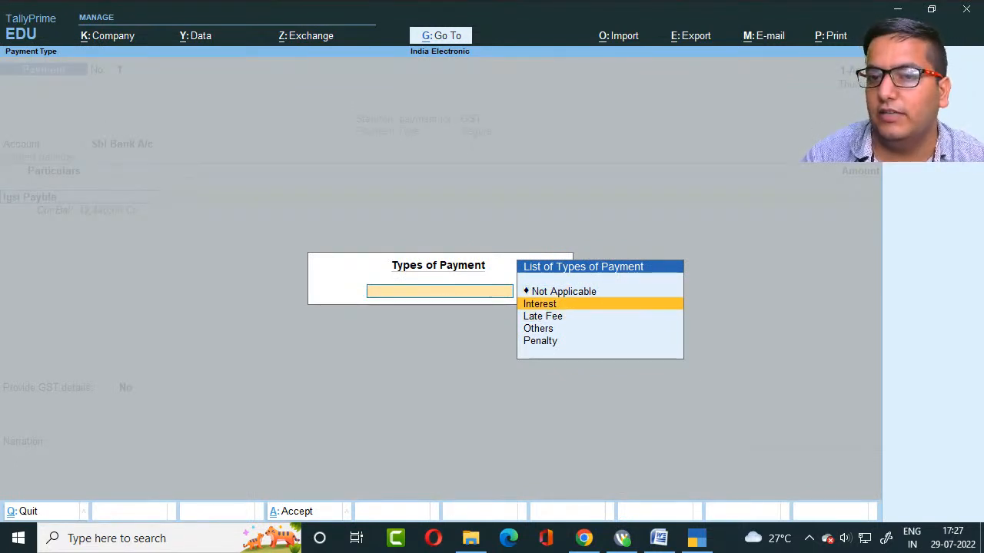
key(Up)
key(Return)
text(4)
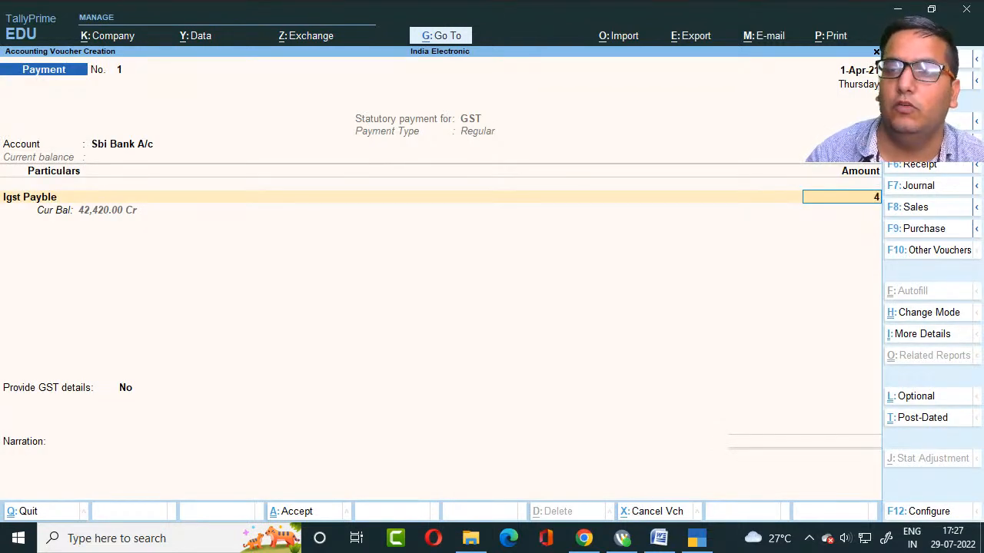
text(2420.)
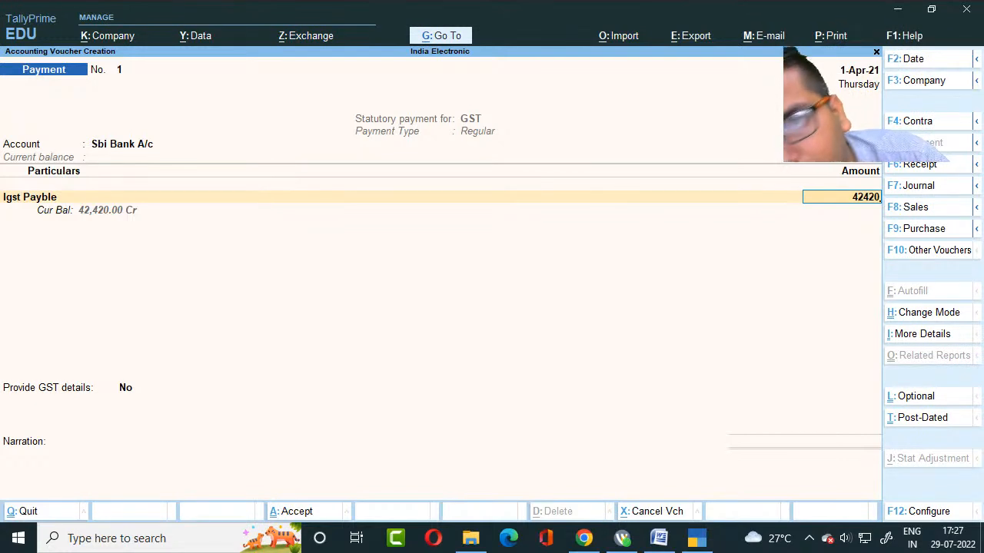
key(Return)
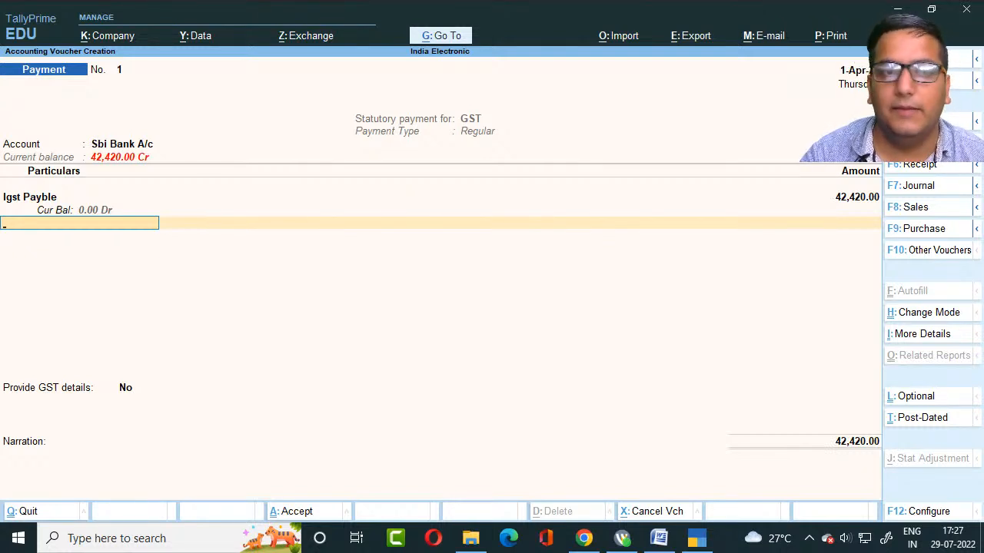
Step: Add Sgst Payble to the voucher with type of payment Not Applicable and amount 24,290
text(Sg)
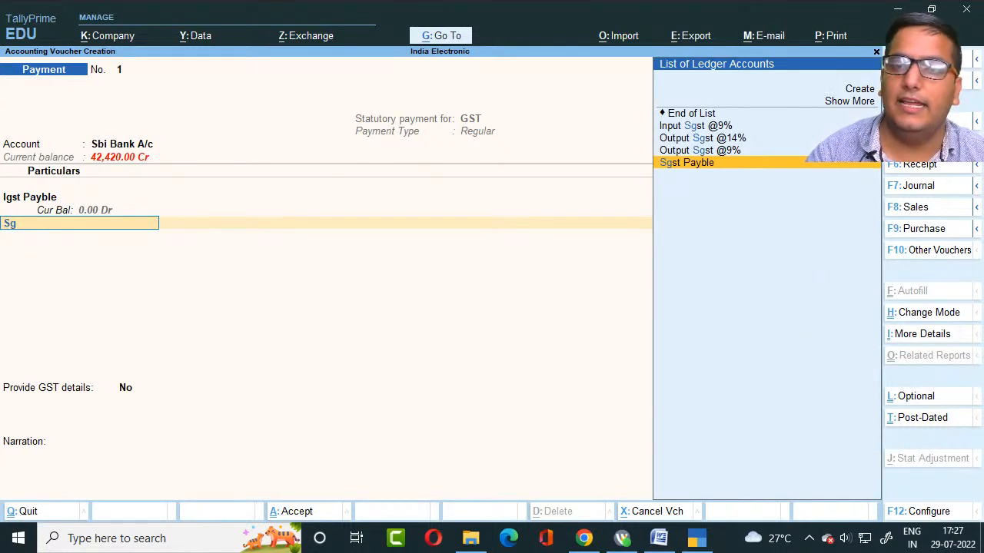
key(Return)
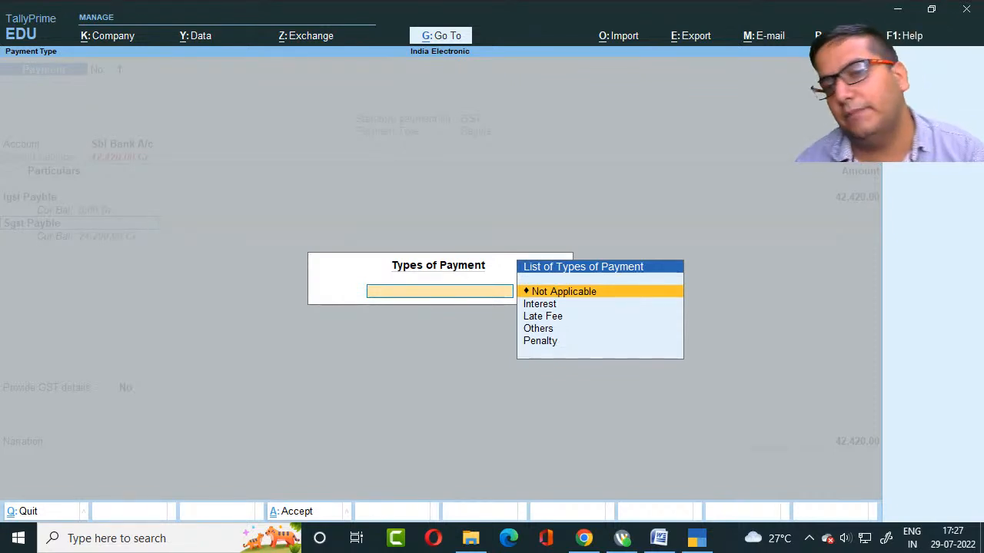
key(Down)
key(Up)
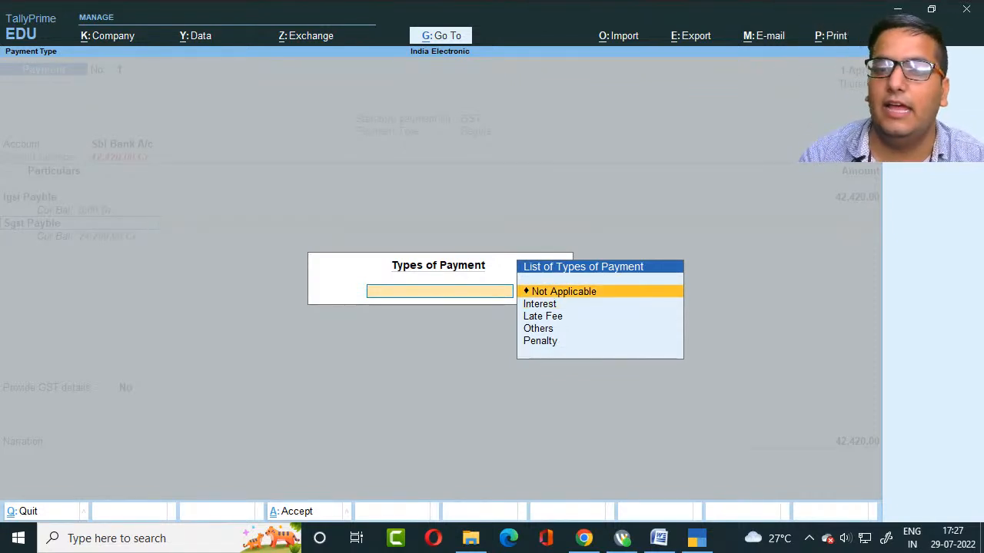
key(Return)
text(2)
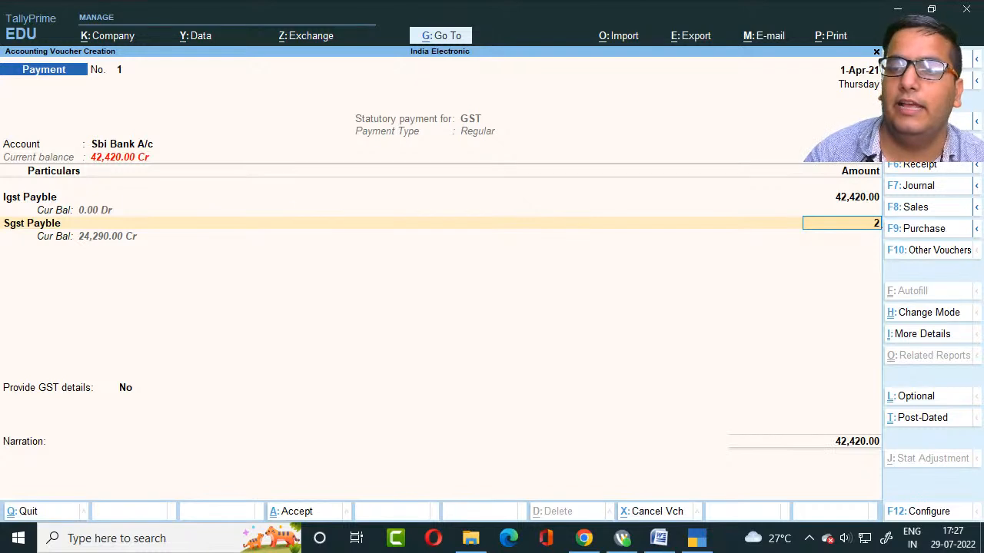
text(4,290)
key(Return)
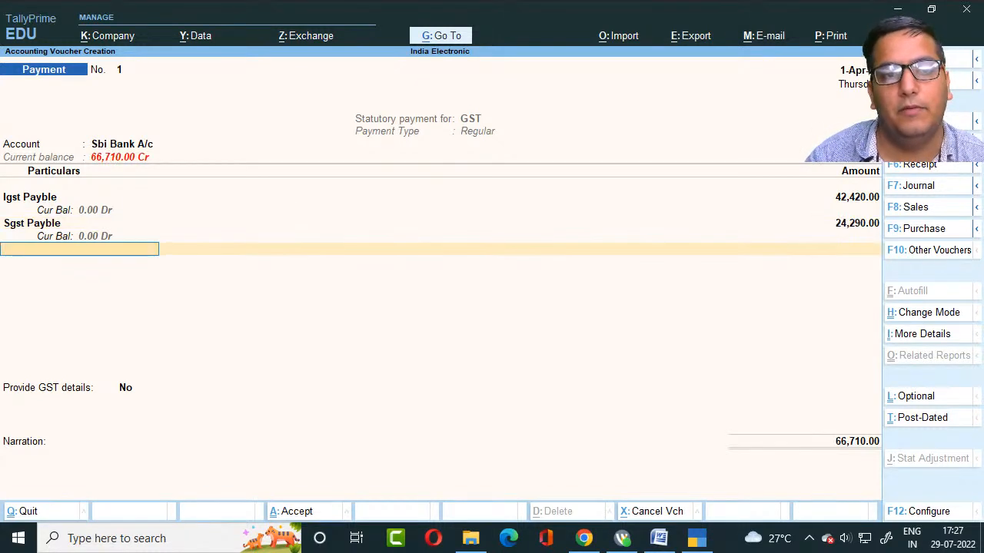
Step: Add Cgst Payble to the voucher with type of payment Not Applicable and amount 24,290
text(cg)
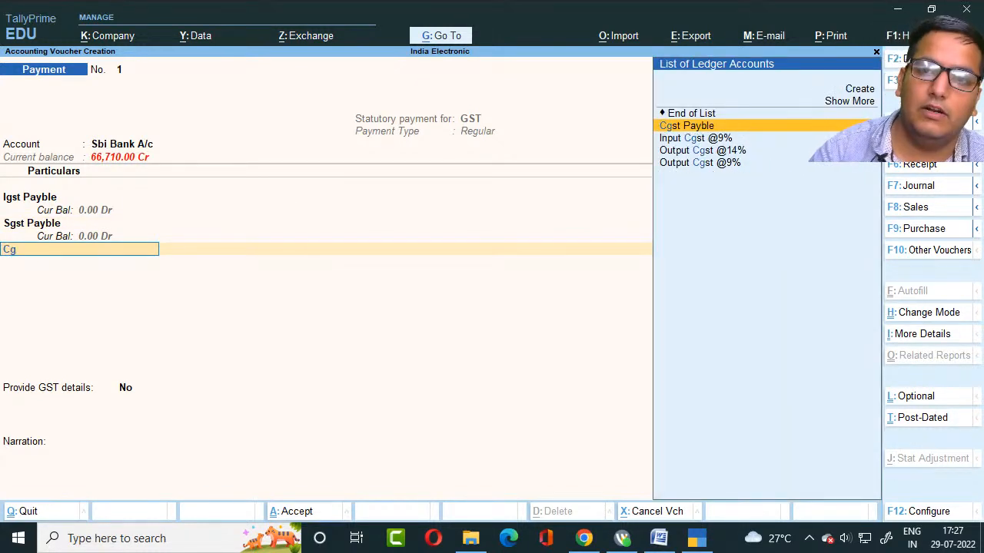
key(Return)
key(Return)
text(2)
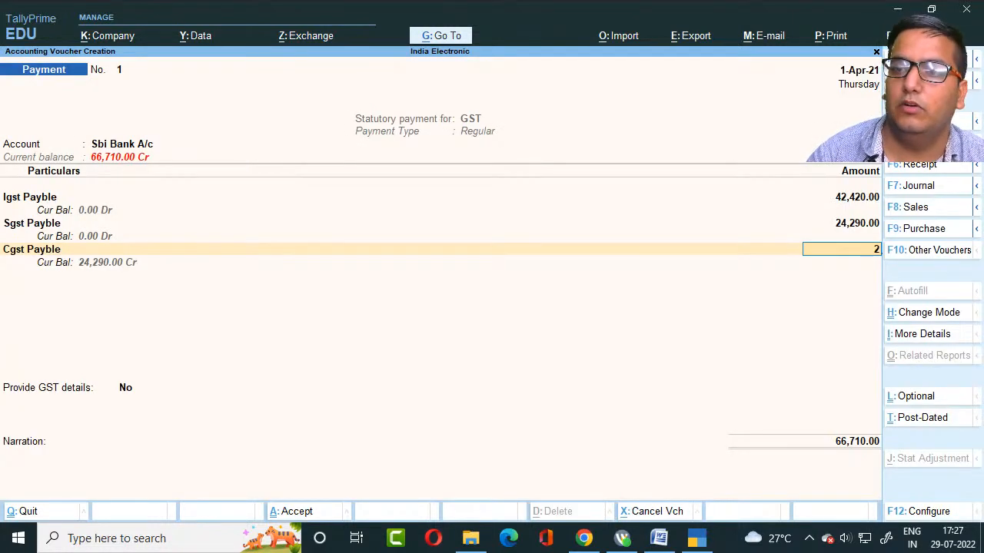
text(4290.)
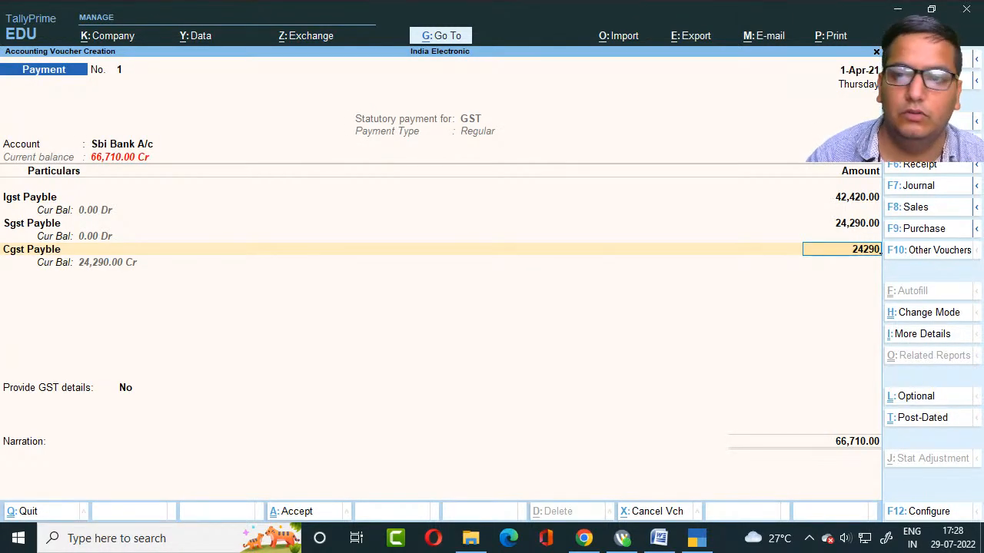
key(Return)
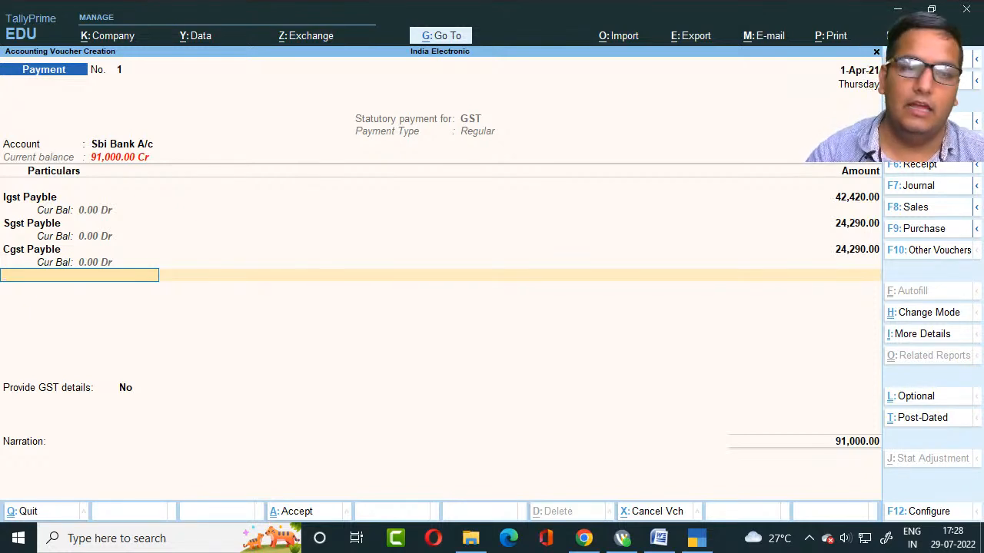
Step: End the ledger entries, enter the narration GST PAYMENT and save the payment voucher
key(Return)
key(Return)
key(Return)
key(Return)
key(Return)
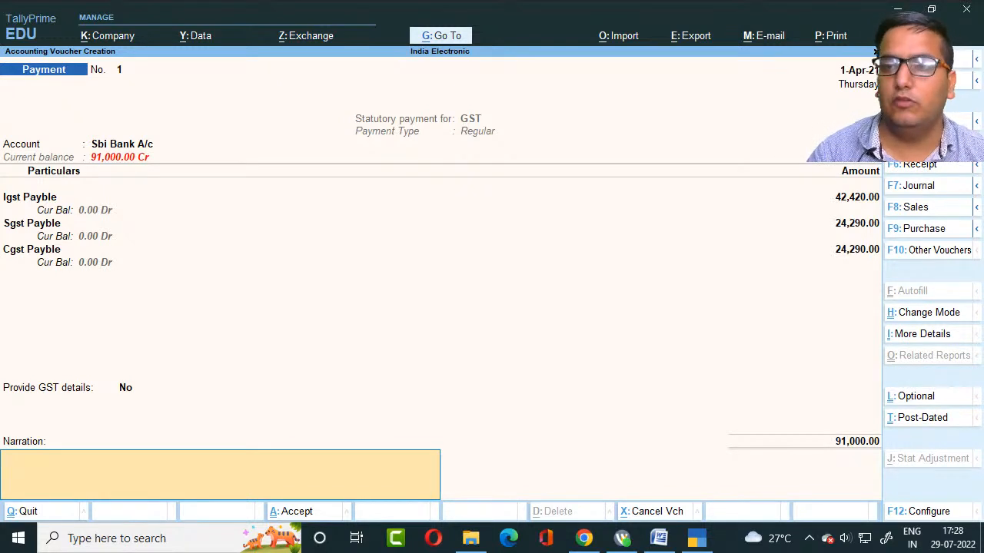
text(gst)
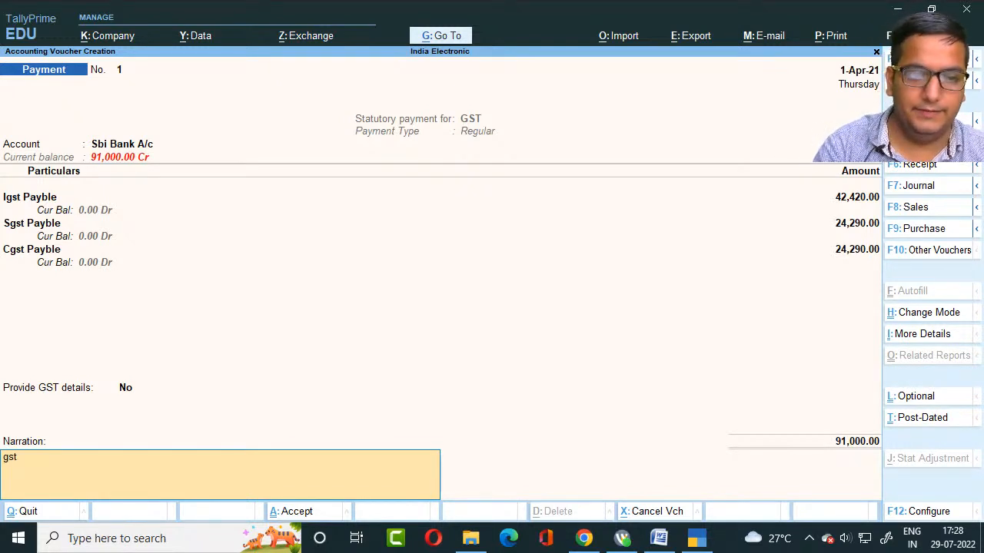
key(BackSpace)
key(BackSpace)
key(BackSpace)
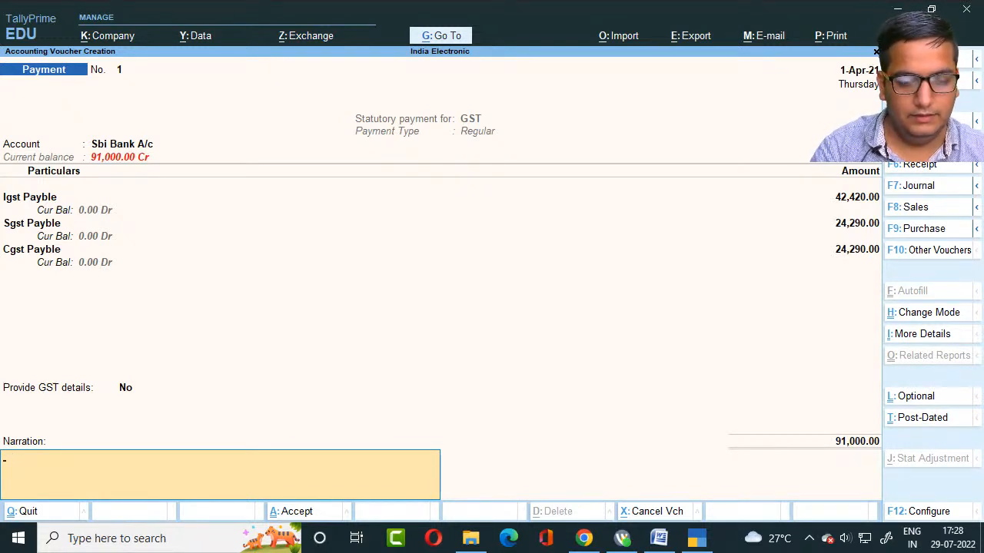
text(GST PA)
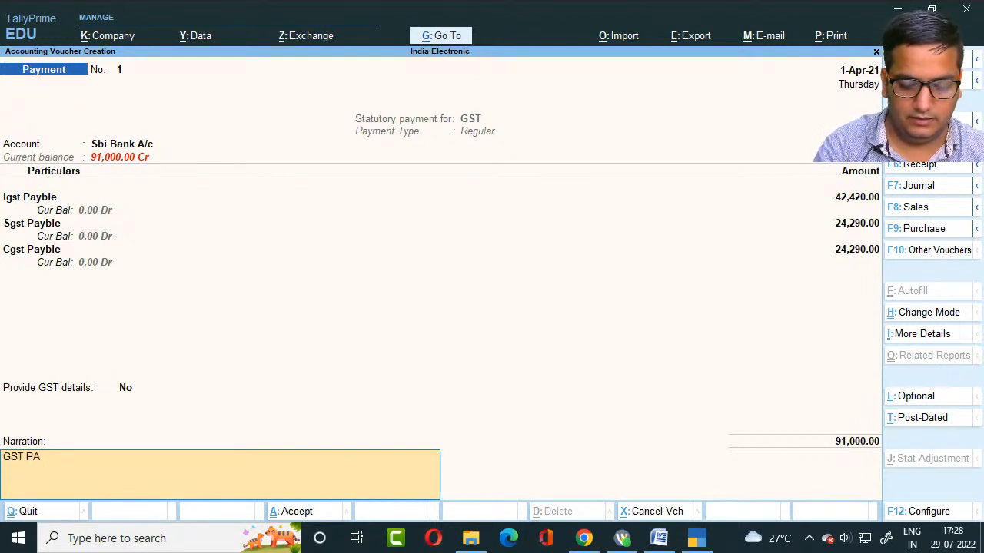
text(YMENT)
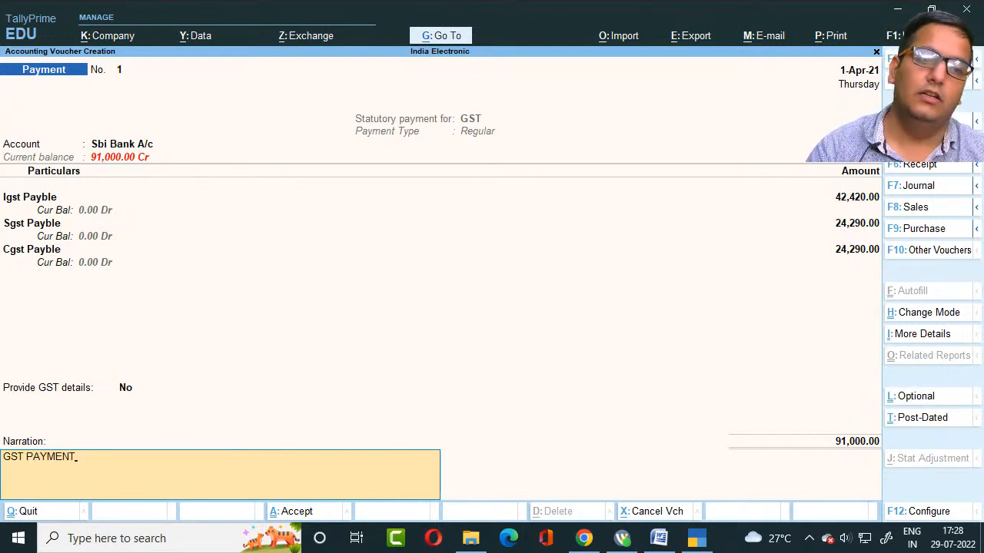
key(Return)
key(Return)
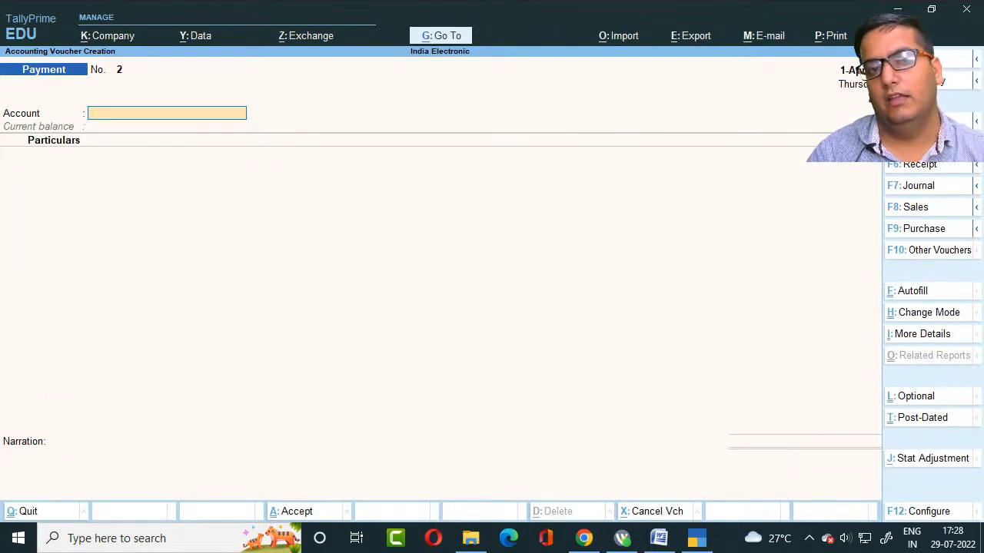
Step: Leave voucher creation and open India Electronic's Balance Sheet in detailed form
key(Escape)
key(Return)
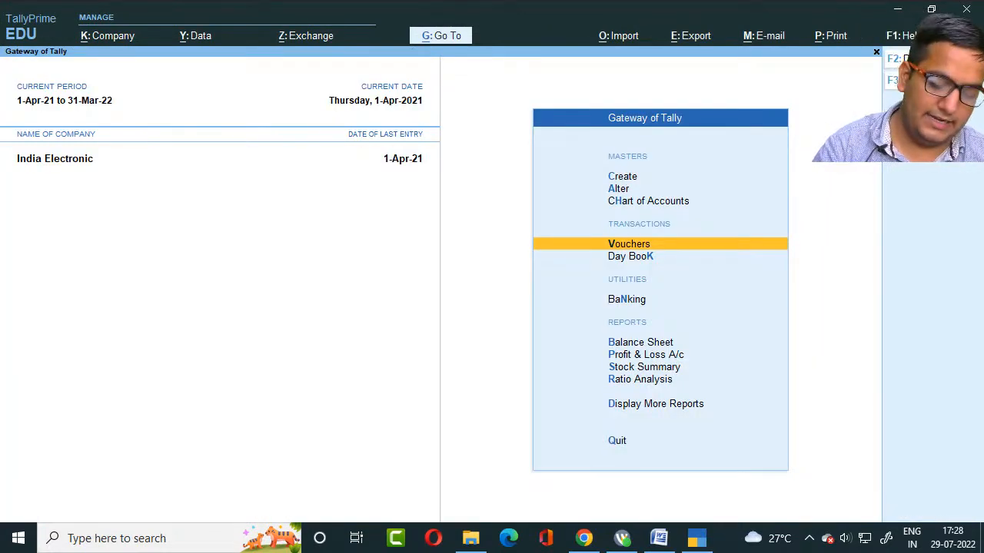
key(b)
key(alt+F5)
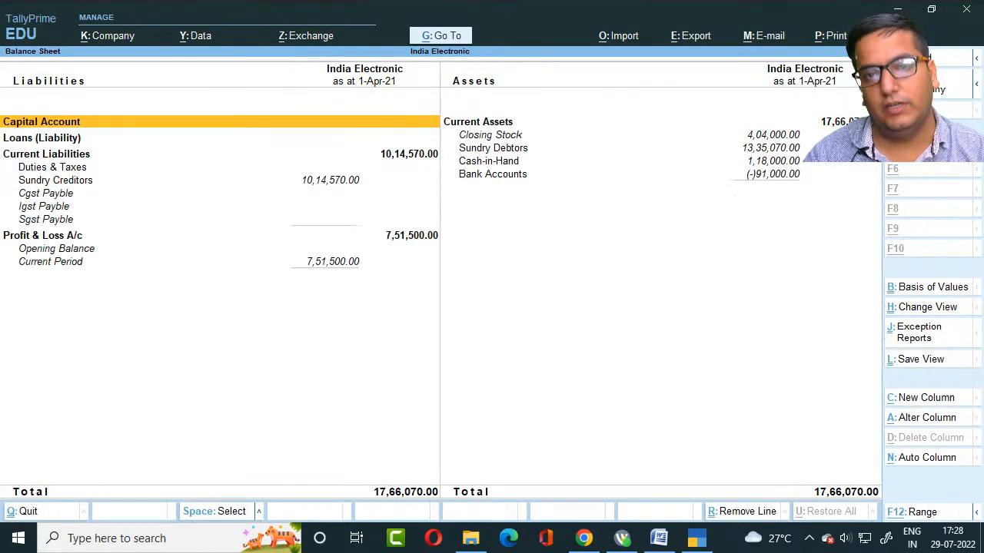
Step: Check the Cgst, Igst and Sgst Payble lines under Current Liabilities, then close the Balance Sheet
key(Down)
key(Down)
key(Down)
key(Down)
key(Down)
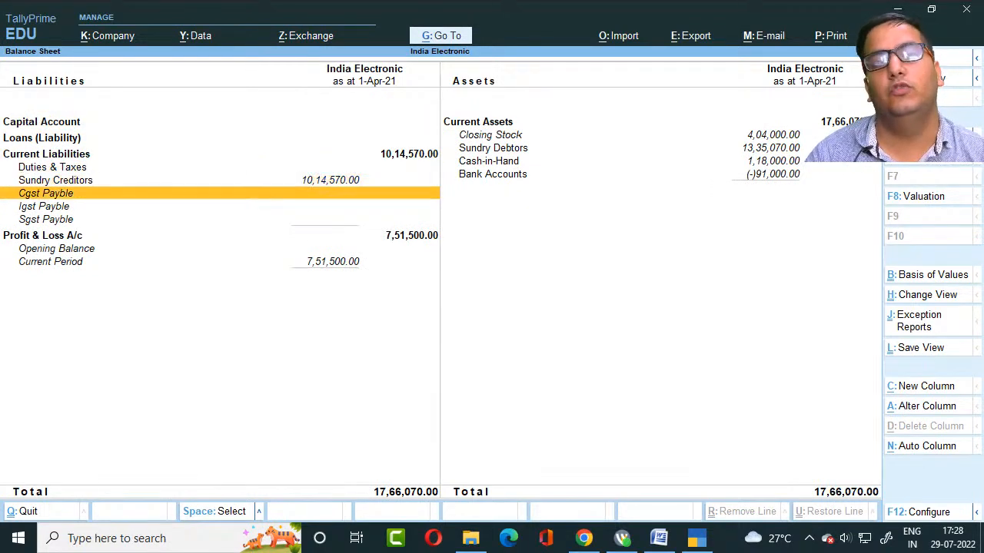
key(Down)
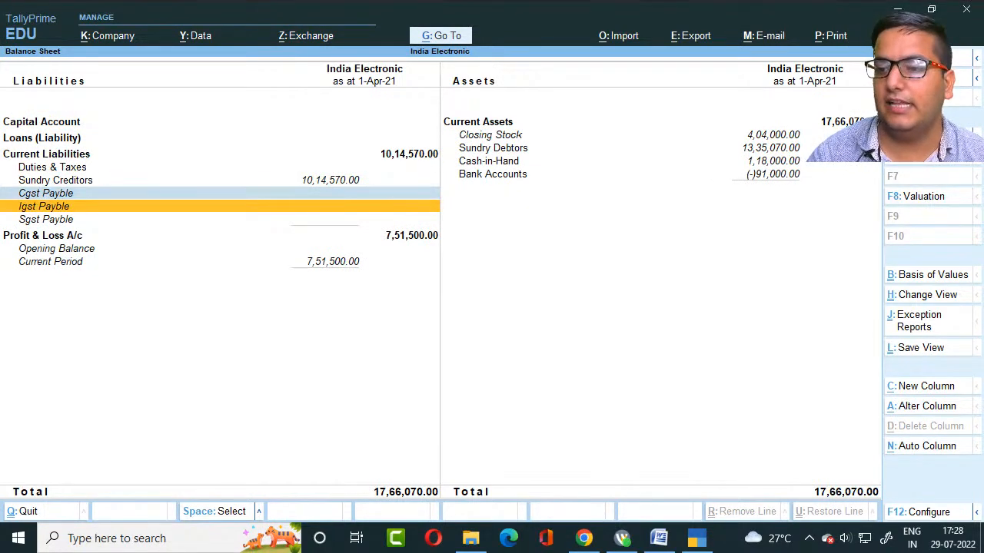
key(space)
key(Down)
key(space)
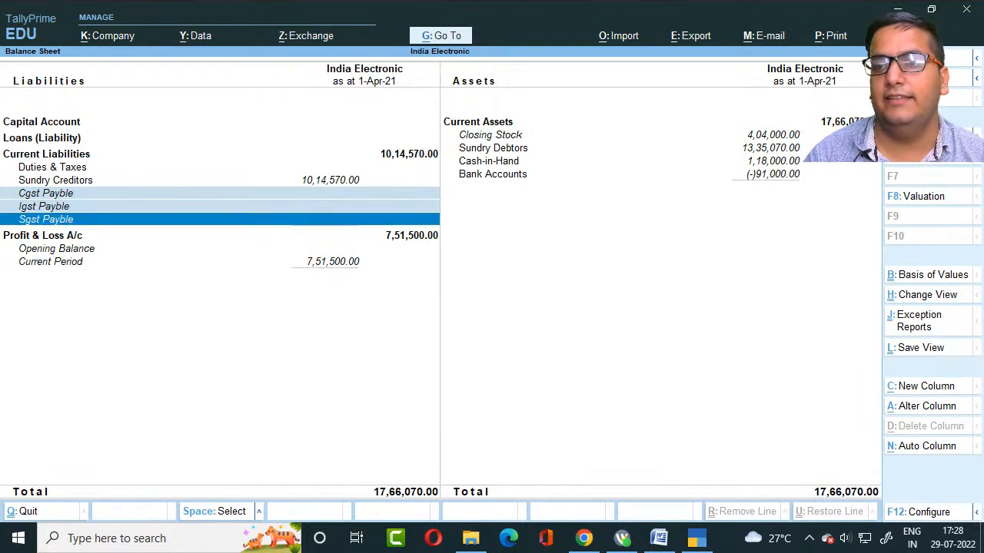
key(Up)
key(Up)
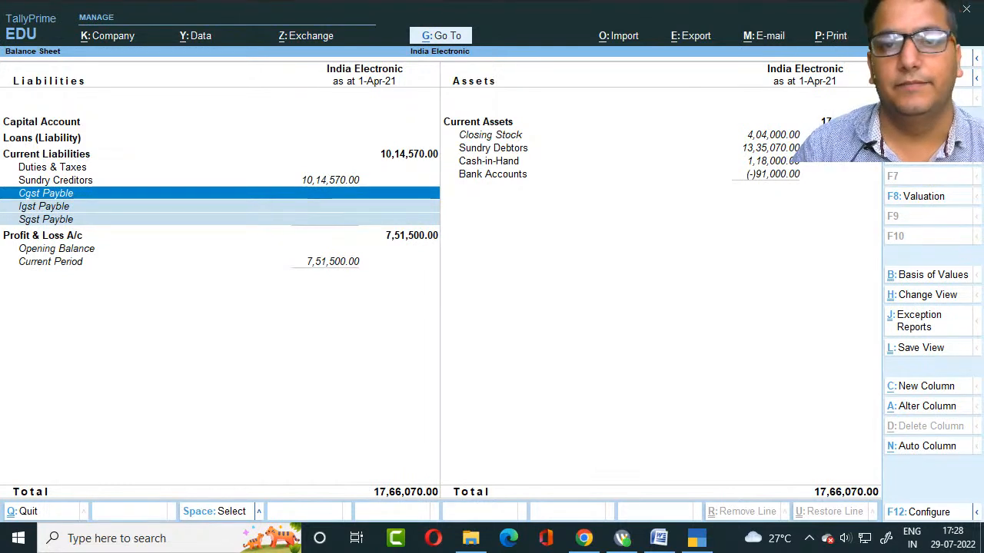
key(Escape)
key(Escape)
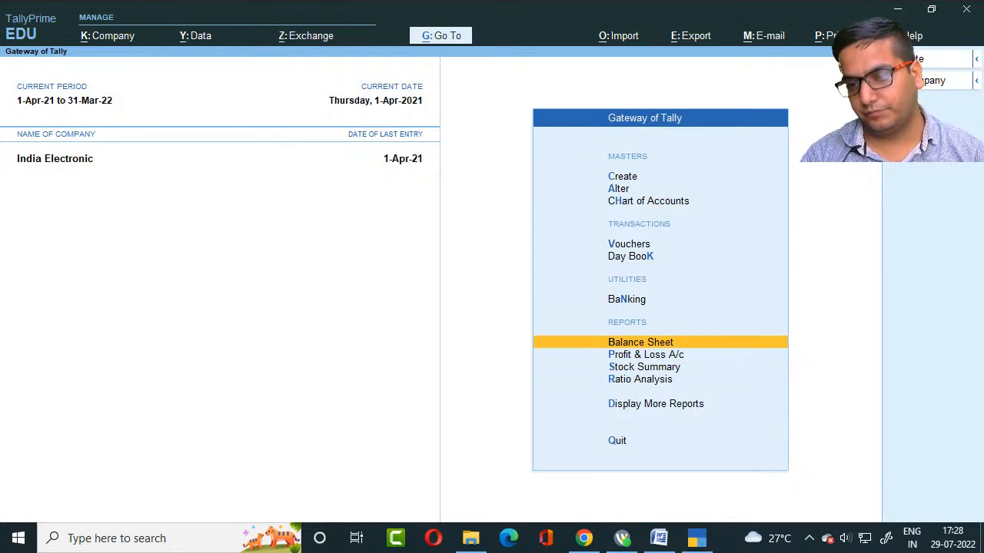
key(Up)
key(Up)
key(Up)
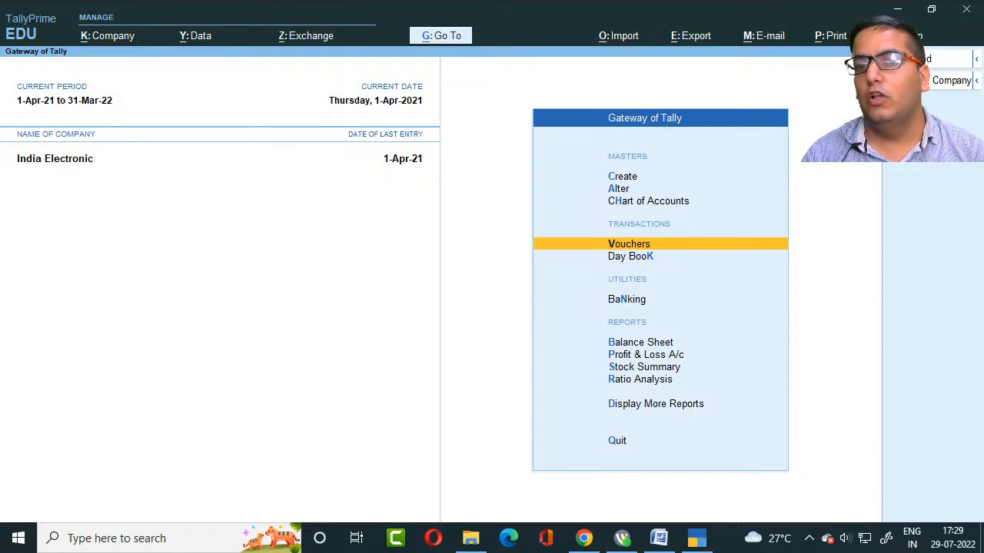
Step: Switch to Chrome and look through the Skill Development courses on the Tyariexamki site
key(alt+Tab)
key(alt+Tab)
key(alt+Tab)
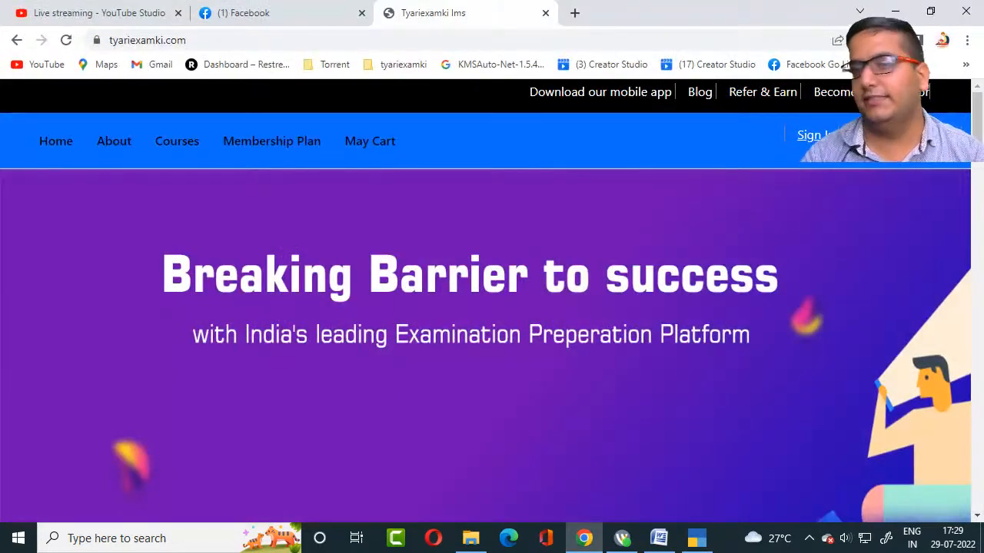
mouse_move(177, 143)
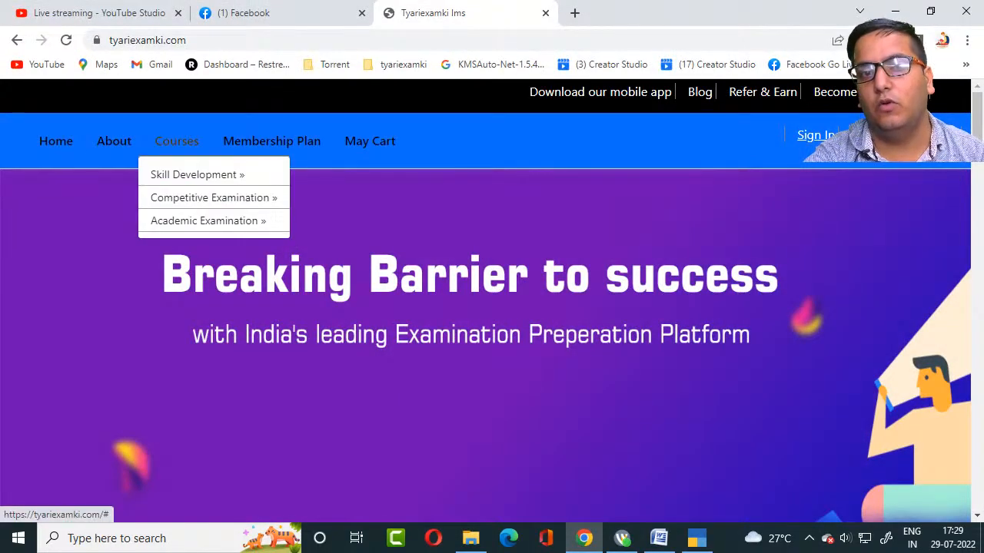
click(198, 175)
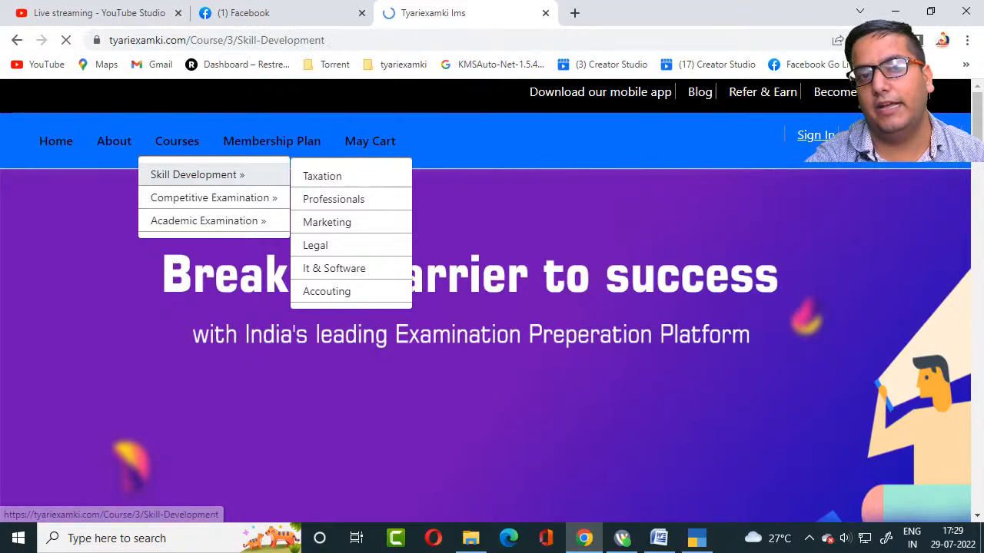
scroll(492, 330, down, 15)
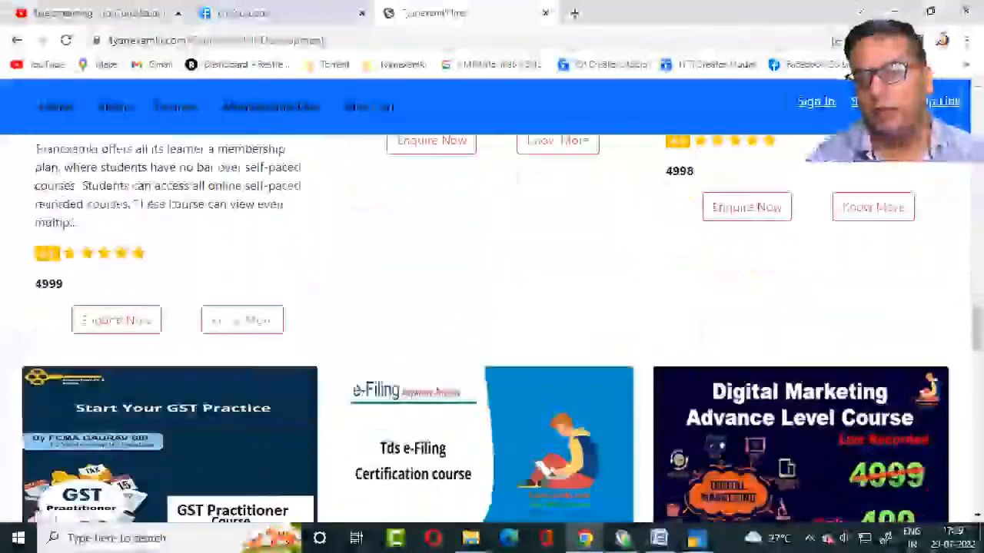
Step: Open the details of the TallyPrime Rel 2.1 Live Basic To Professional course and look through its curriculum topics
scroll(492, 331, down, 8)
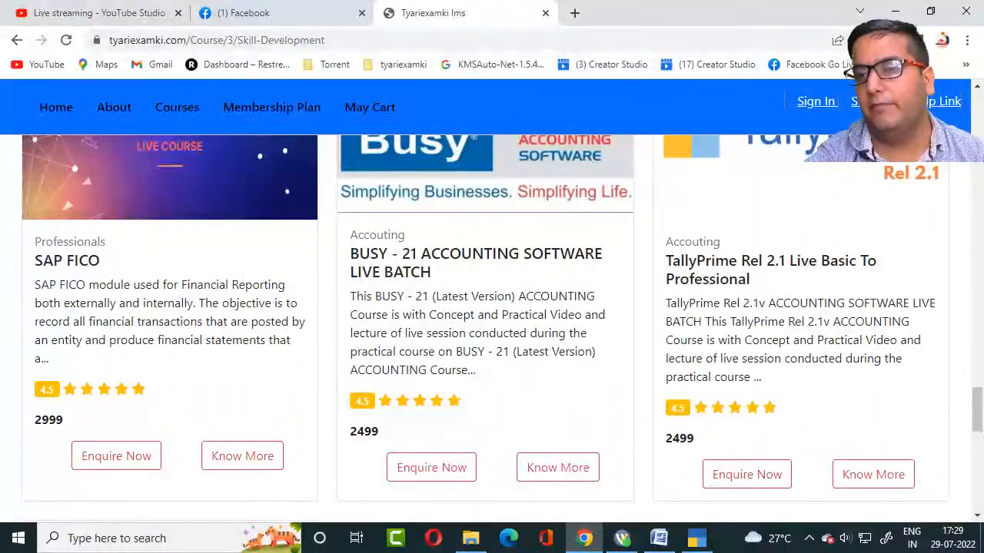
click(873, 474)
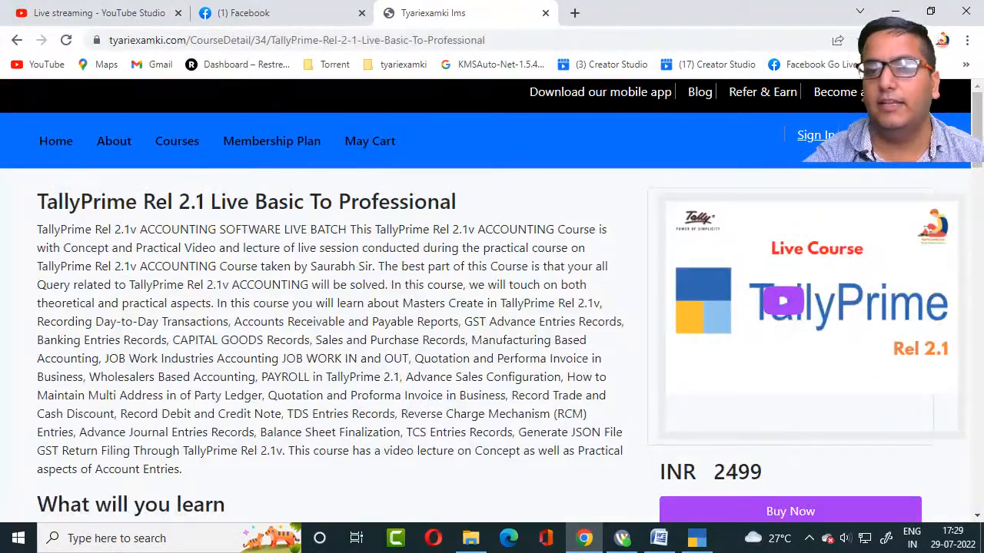
scroll(492, 330, down, 10)
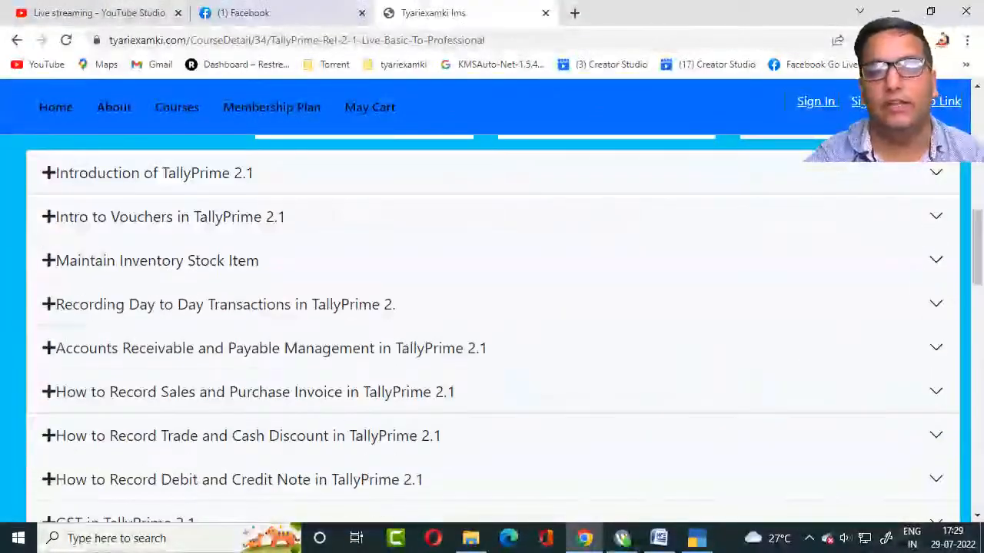
scroll(492, 331, down, 4)
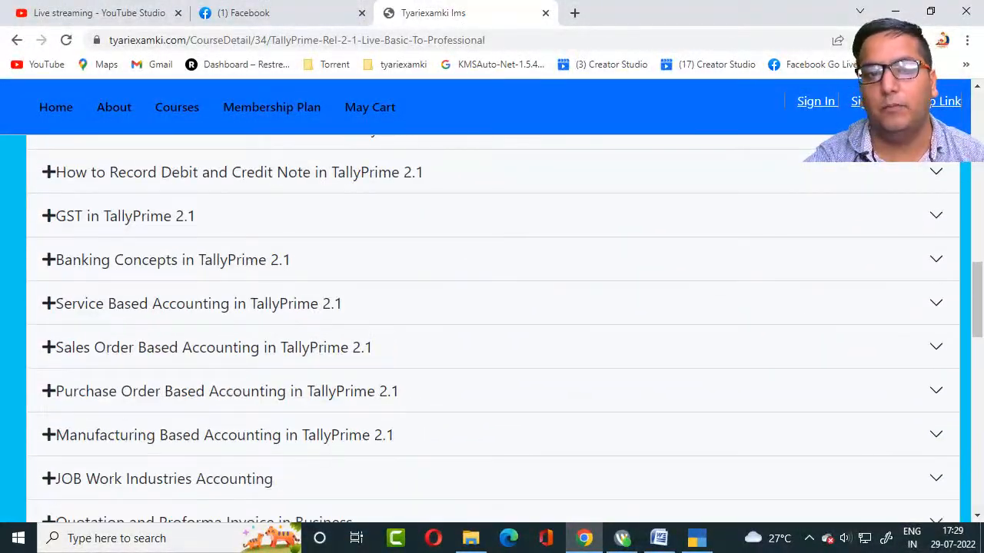
scroll(492, 330, up, 4)
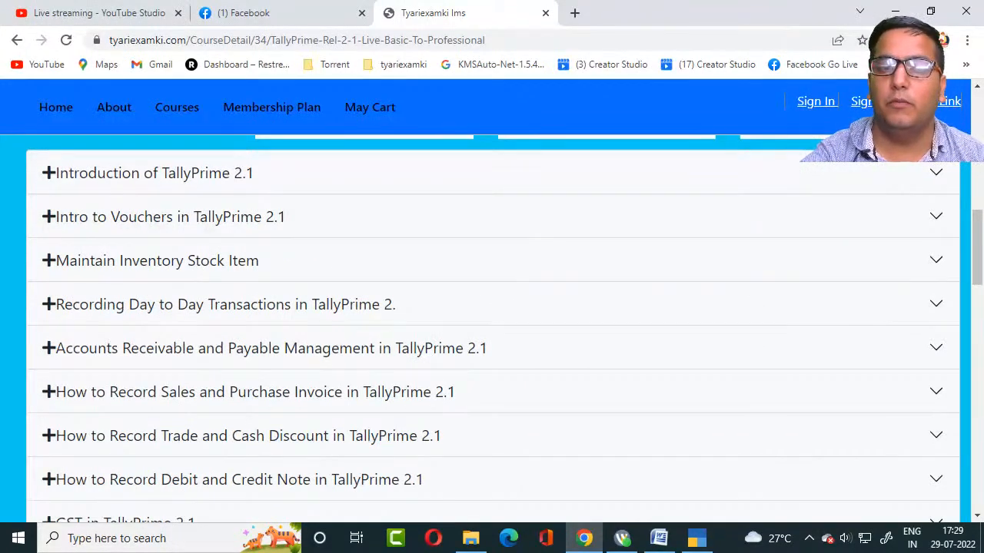
scroll(492, 330, down, 2)
scroll(492, 330, down, 2)
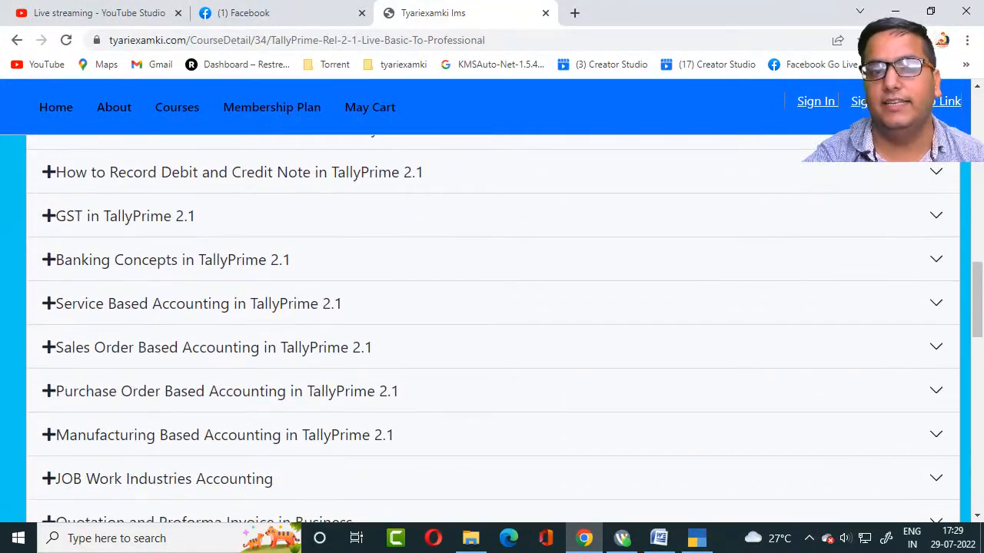
scroll(492, 331, down, 2)
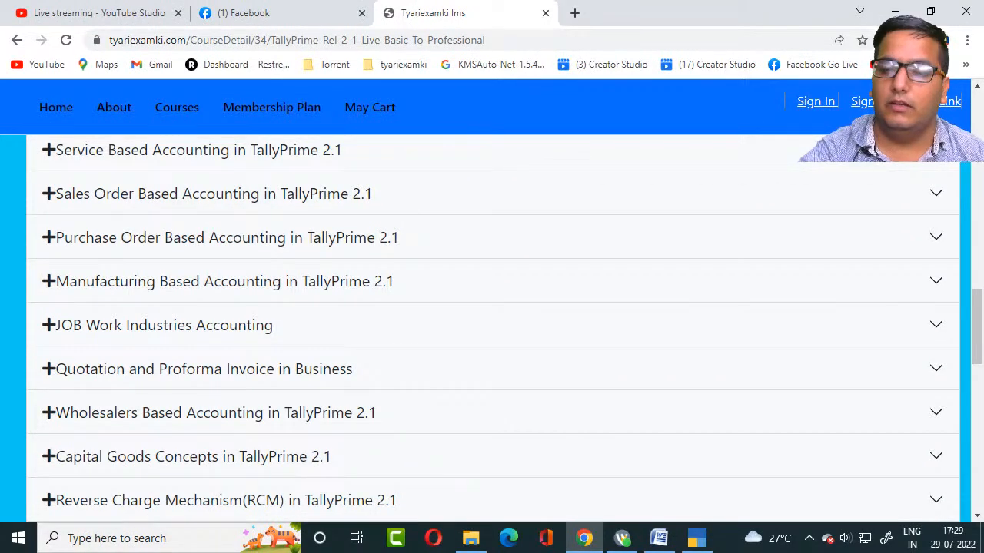
scroll(492, 330, down, 2)
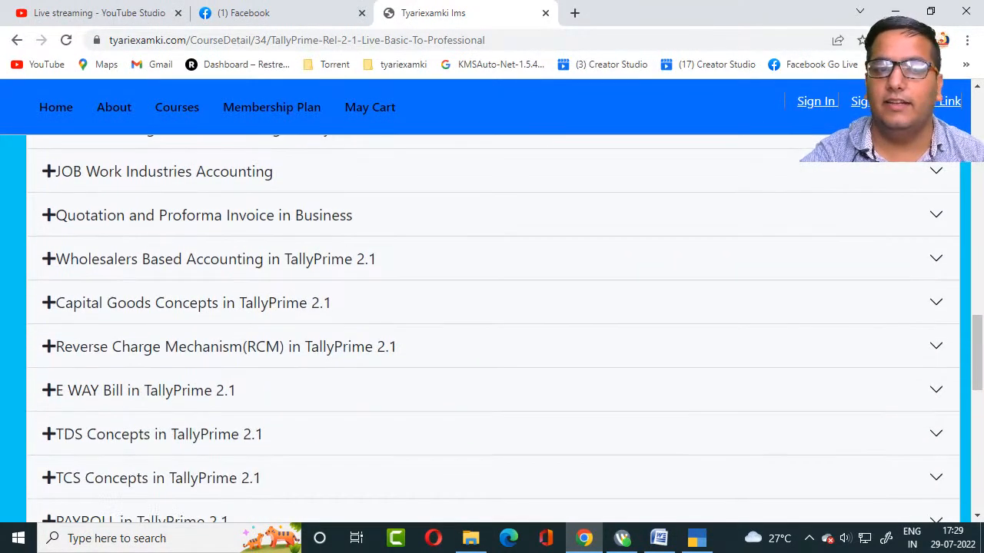
scroll(492, 330, down, 2)
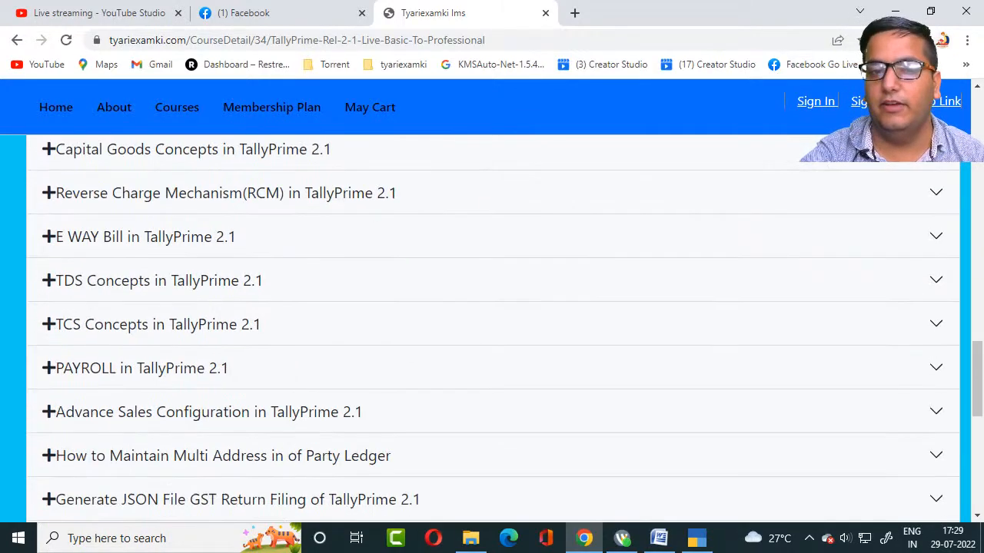
scroll(491, 331, down, 4)
Step: Review the TallyPrime course's description, price, purchase options and list of class features
scroll(492, 331, up, 15)
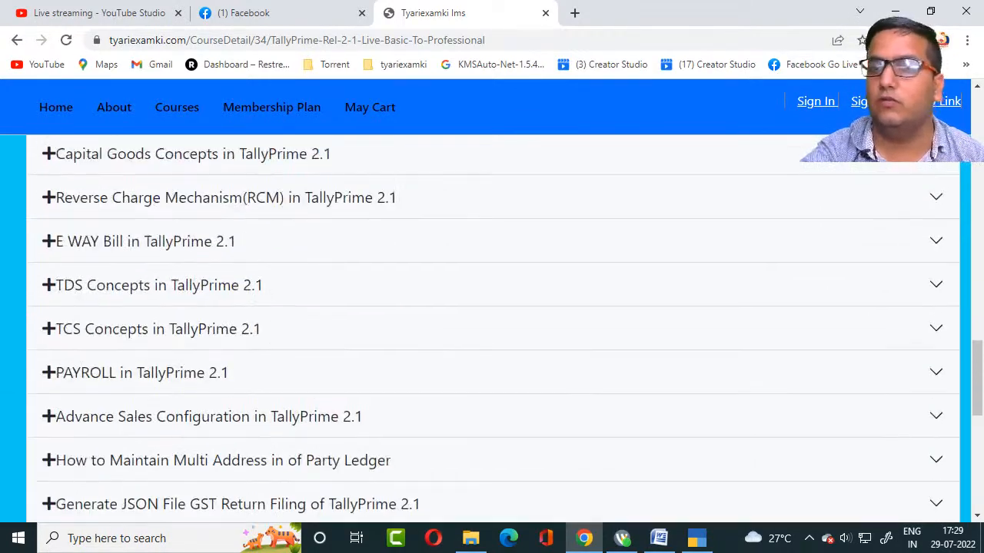
scroll(492, 331, up, 10)
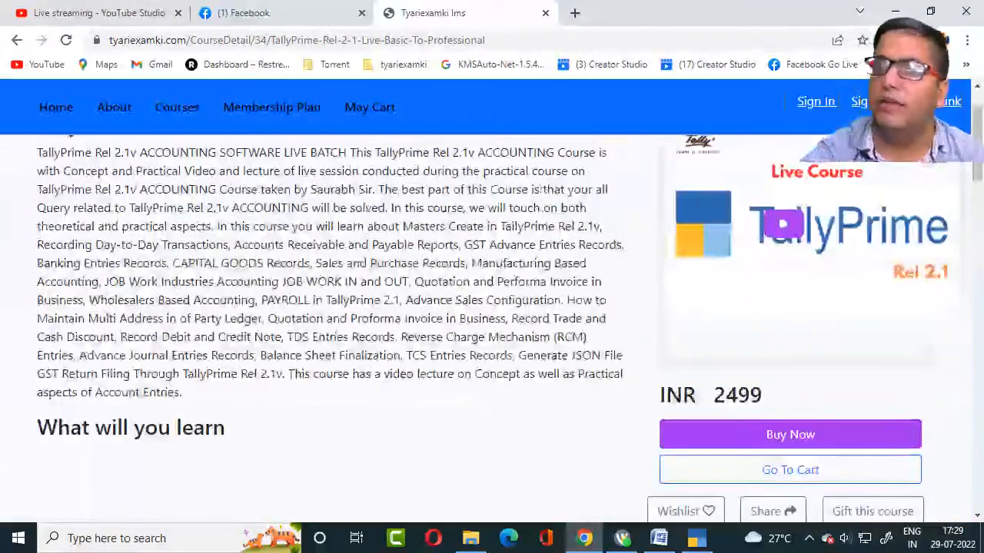
scroll(492, 331, down, 1)
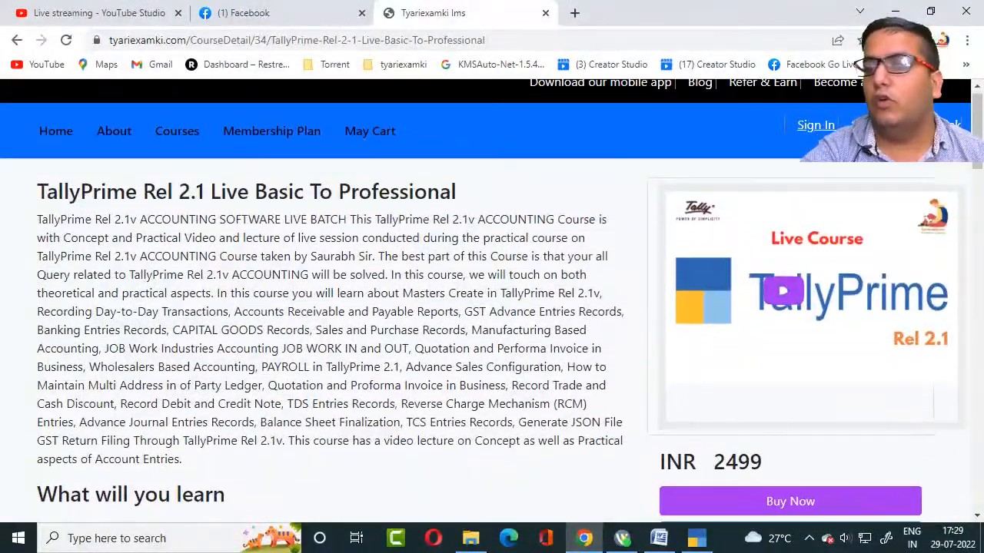
scroll(492, 331, up, 1)
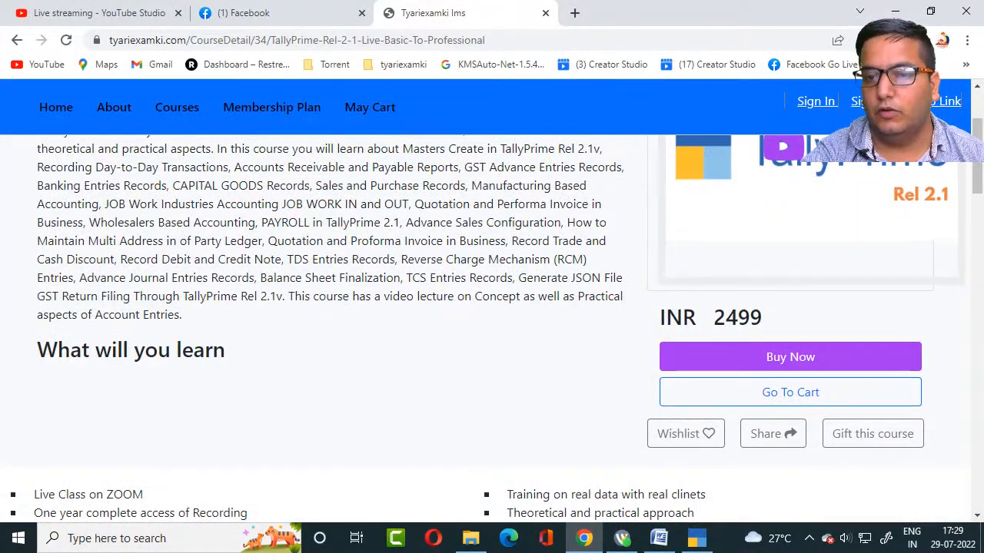
scroll(492, 323, down, 1)
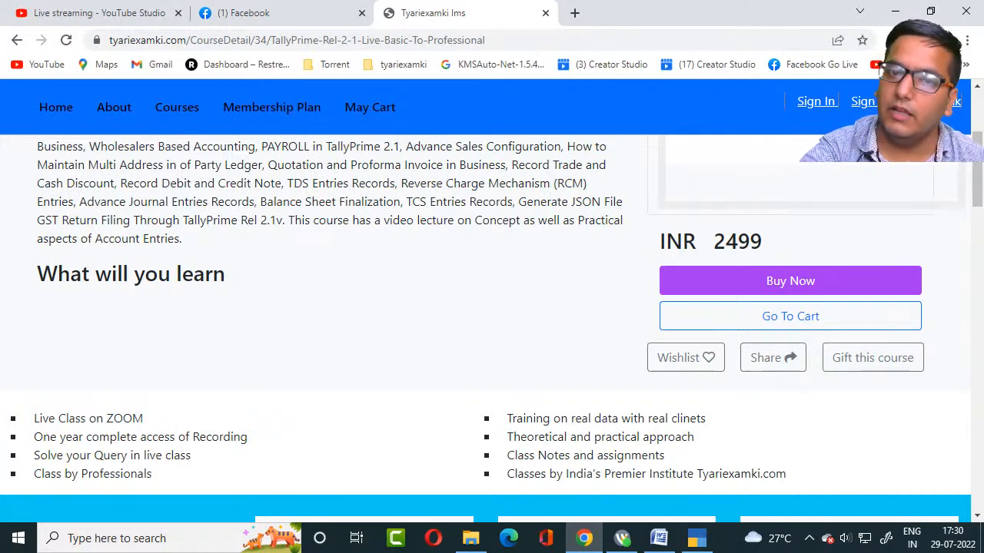
scroll(492, 329, up, 3)
scroll(492, 329, down, 1)
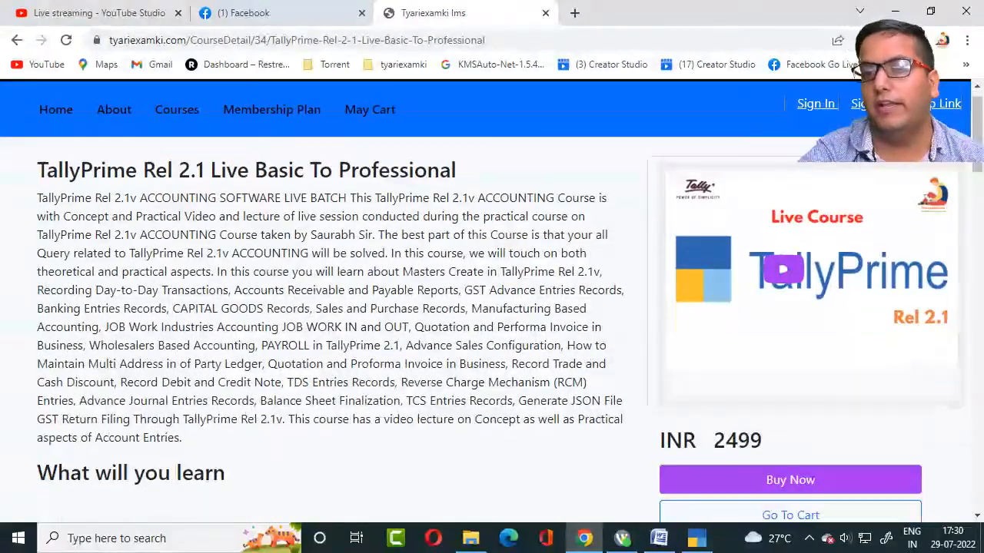
scroll(492, 300, down, 3)
scroll(492, 299, up, 3)
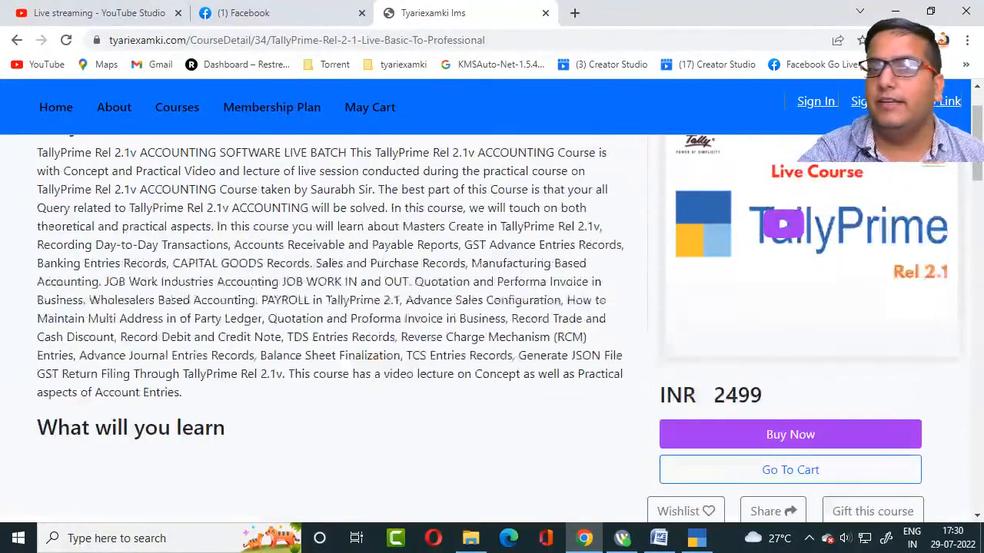